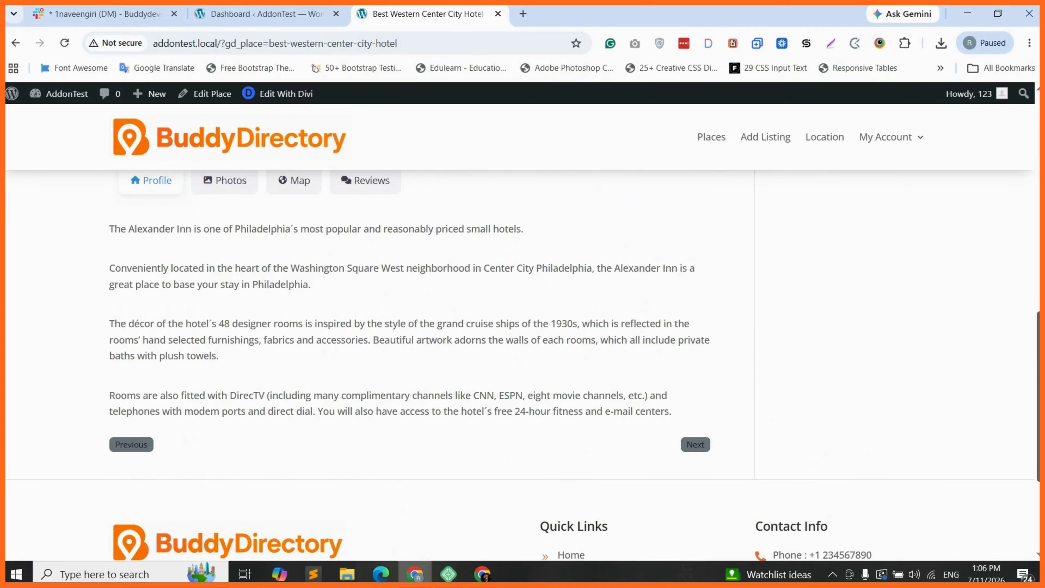
Step: Switch to the WordPress dashboard and open Divi's Theme Builder
scroll(521, 367, up, 2)
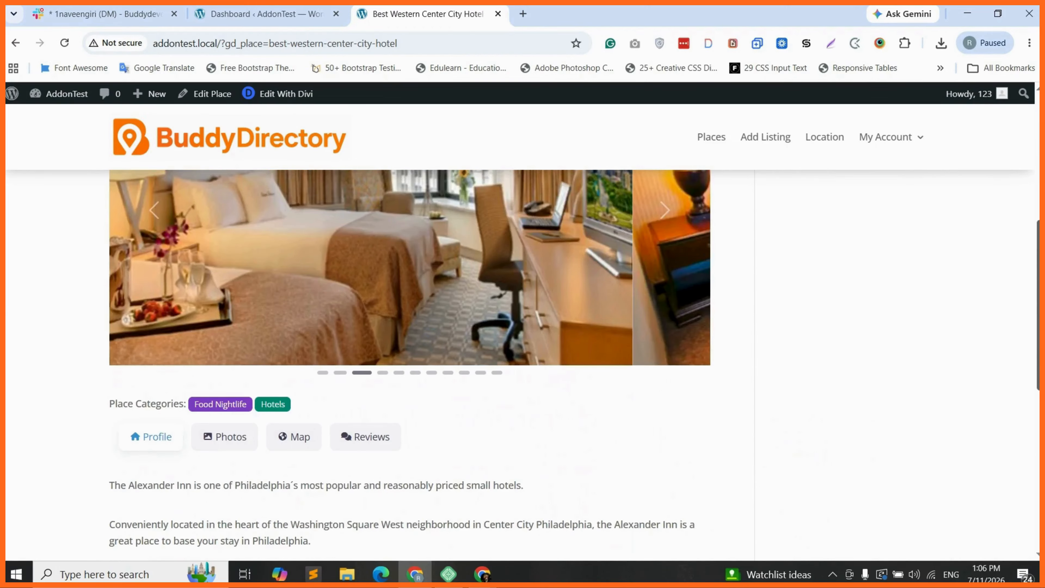
click(267, 14)
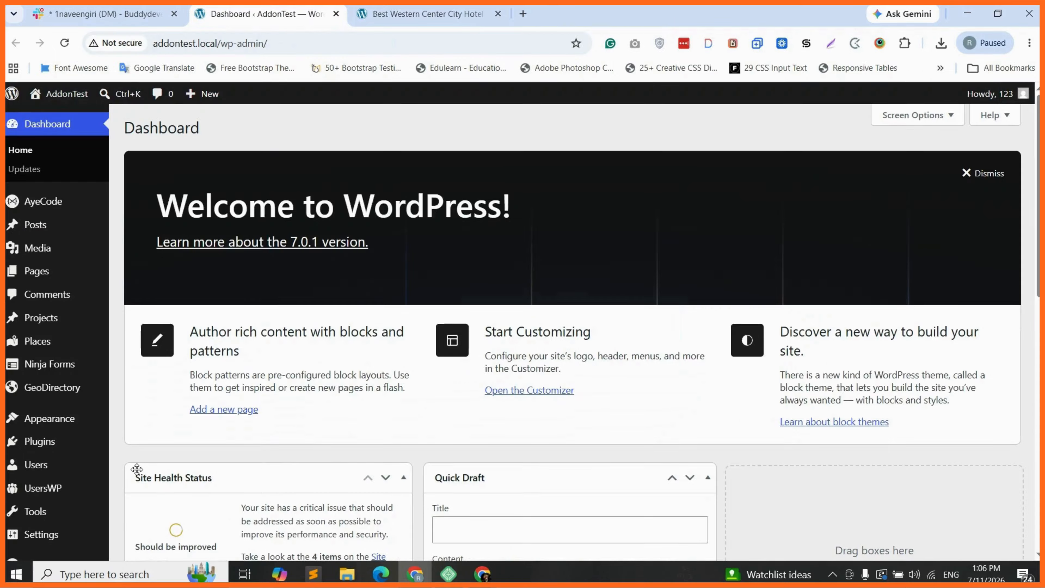
scroll(131, 460, down, 2)
mouse_move(37, 517)
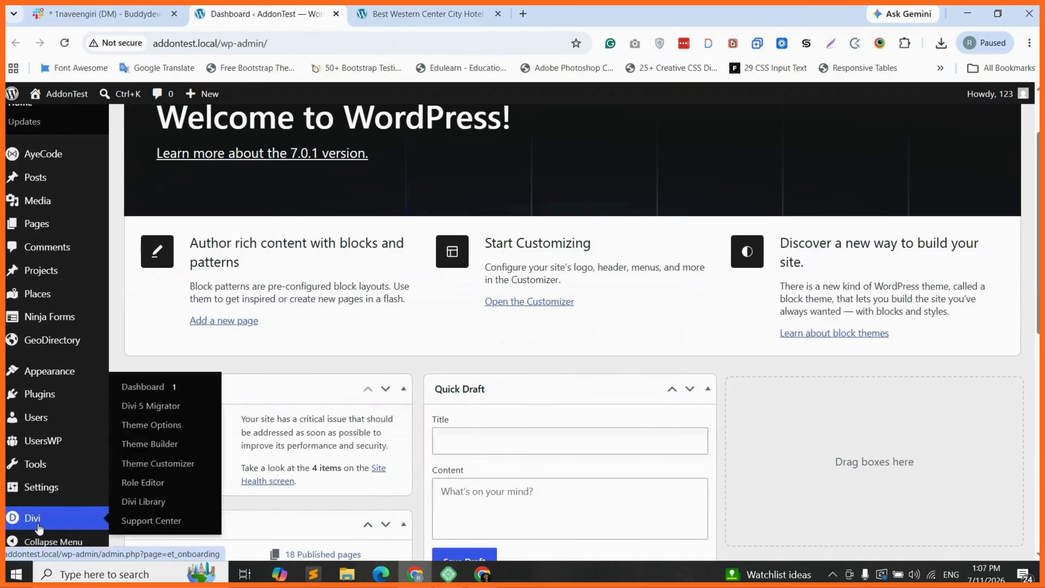
click(161, 448)
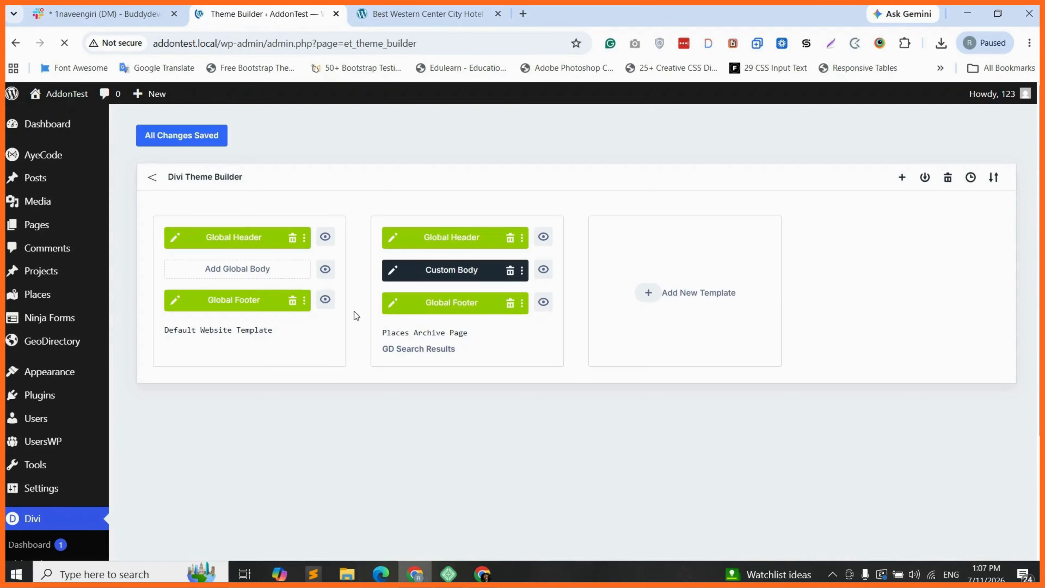
Step: Build a new theme builder template that is used on All Places
click(699, 295)
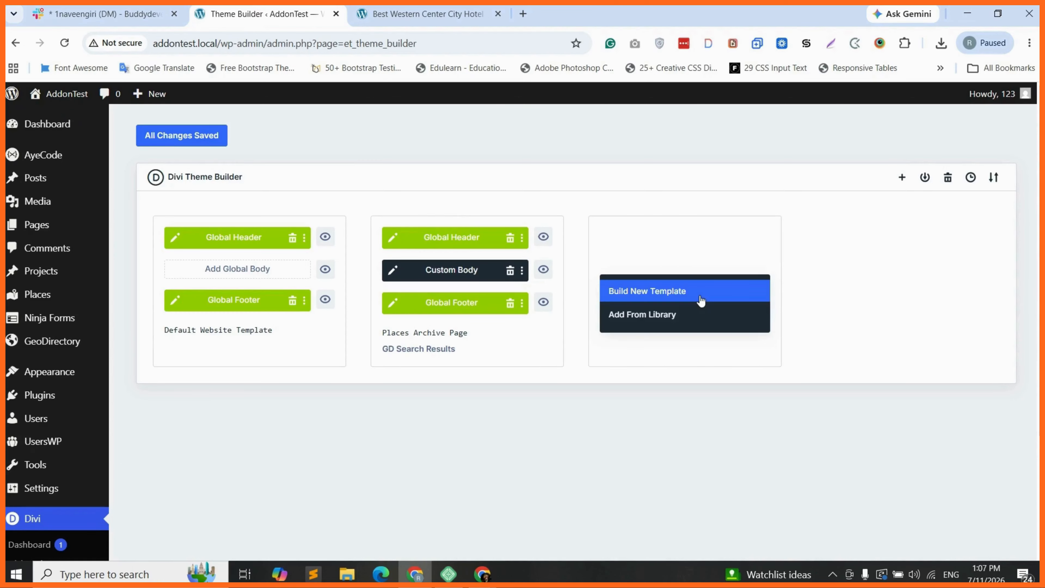
click(666, 298)
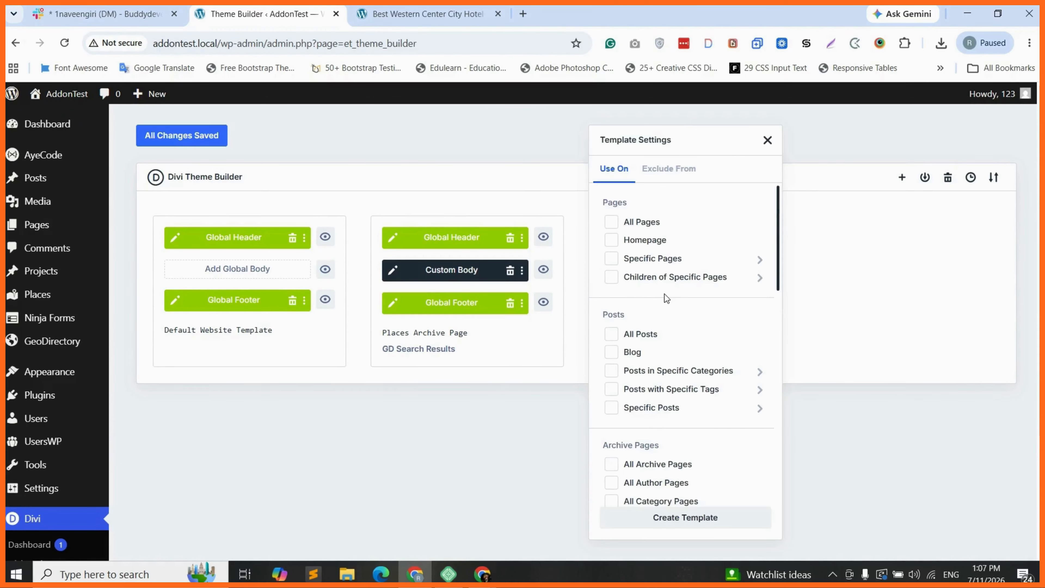
scroll(665, 302, down, 2)
scroll(665, 309, down, 5)
scroll(665, 313, down, 5)
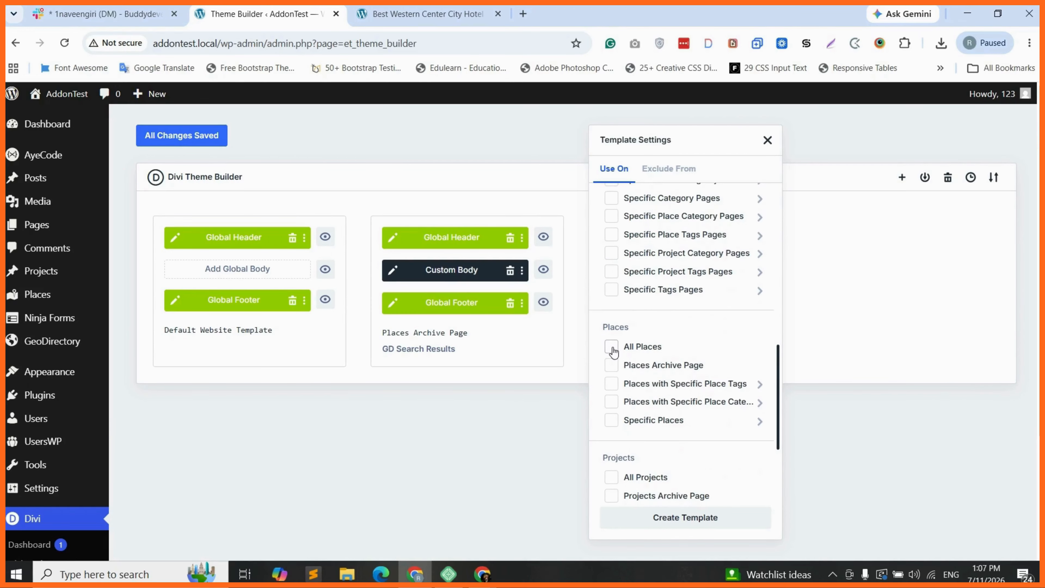
click(613, 349)
mouse_move(67, 301)
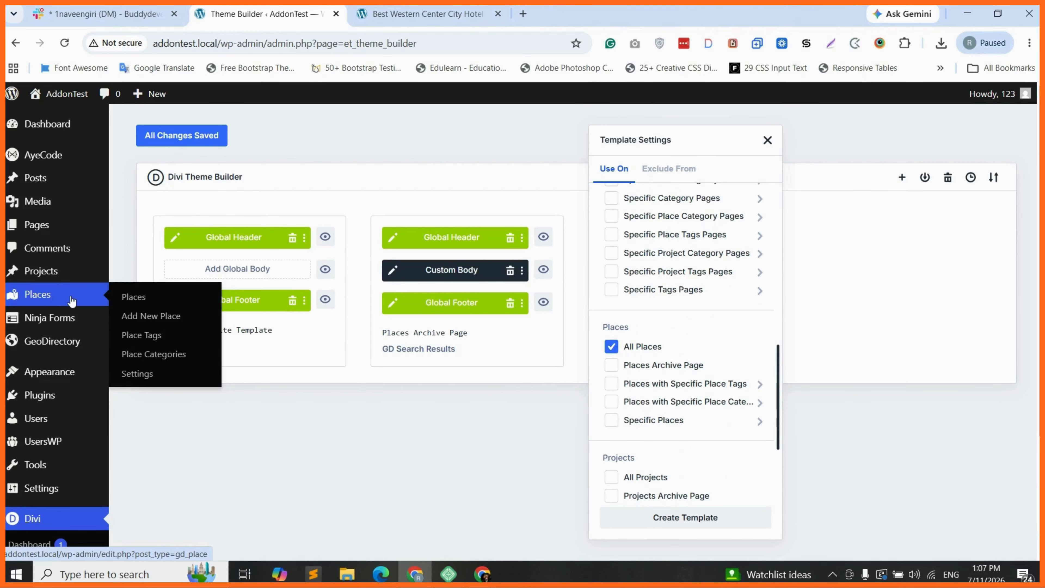
scroll(679, 433, down, 2)
click(684, 519)
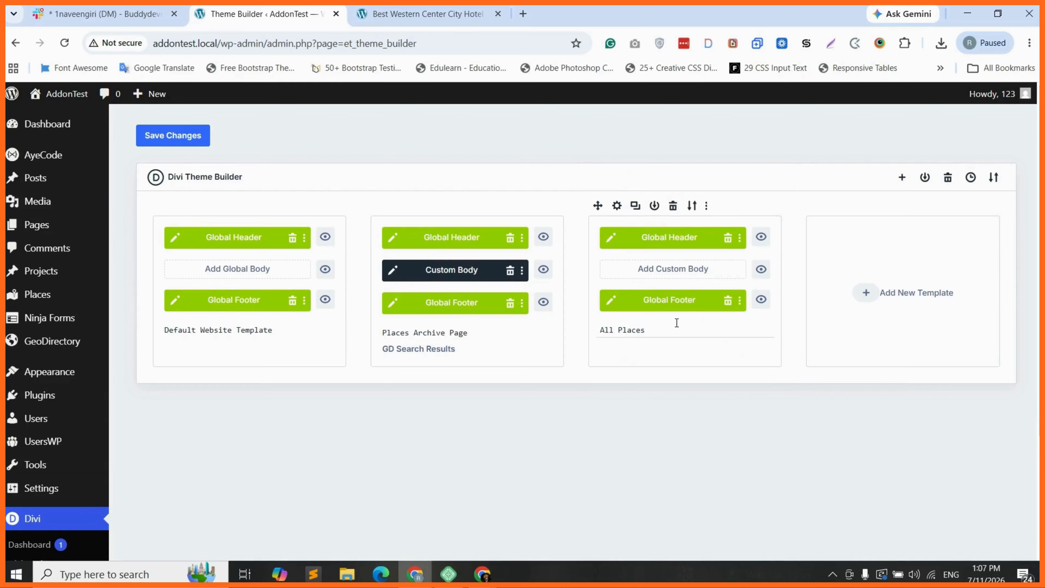
Step: Save the theme builder changes and start building a custom body for the All Places template
click(176, 143)
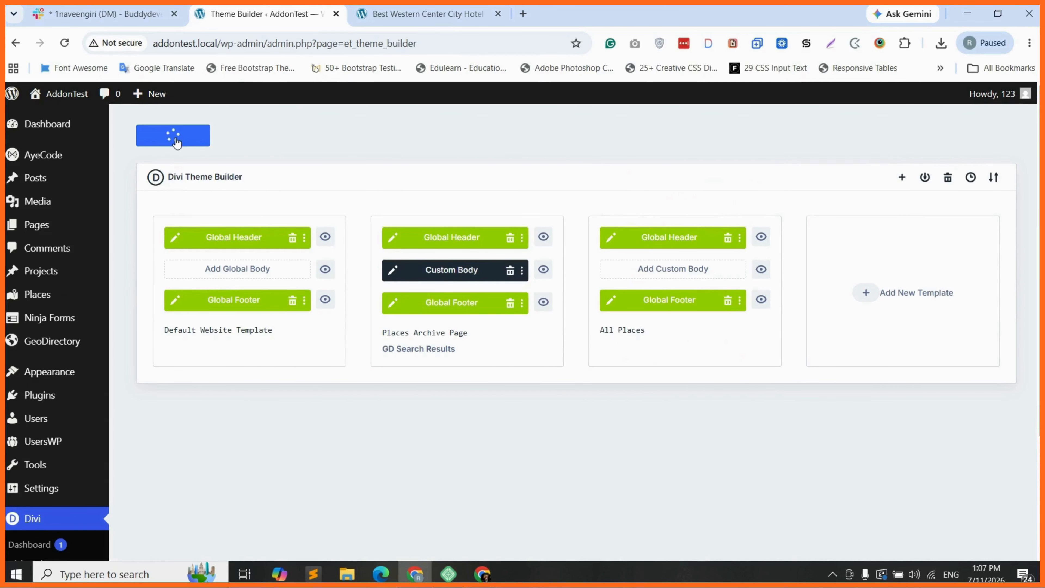
click(673, 270)
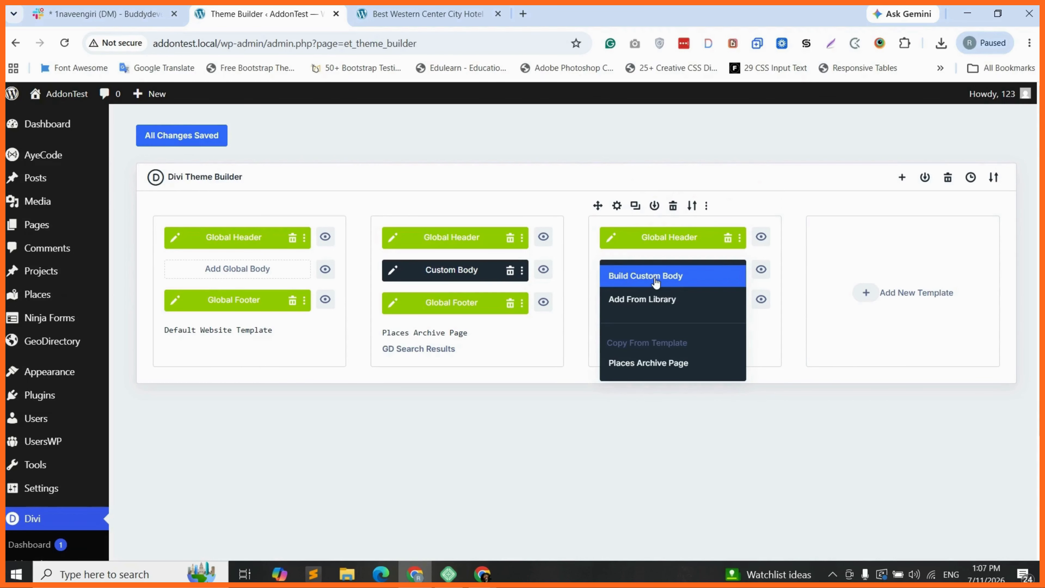
click(630, 280)
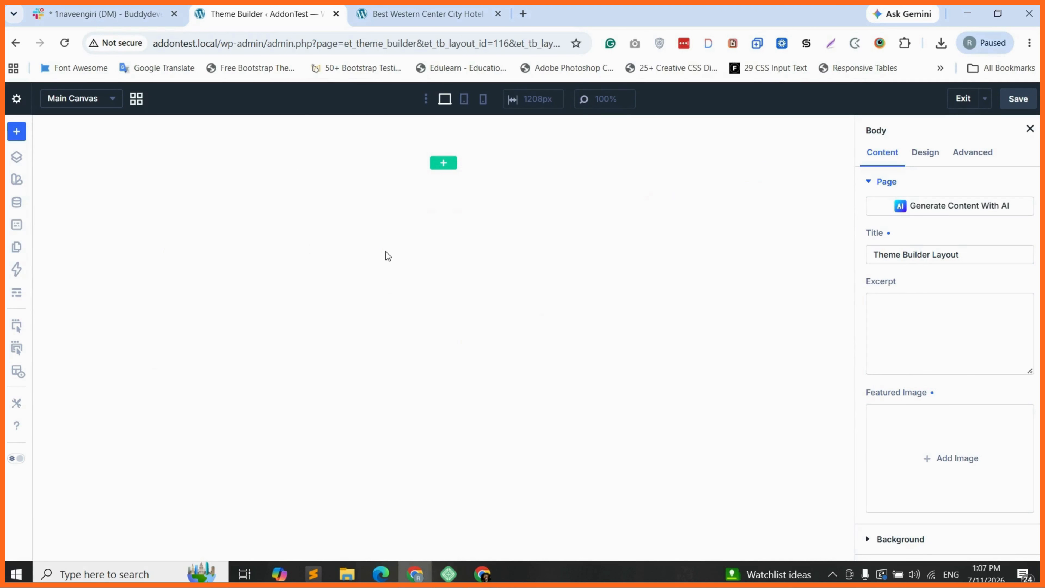
Step: Insert a single-column row in the body layout and add a Code module to it
key(ctrl+Tab)
scroll(607, 337, down, 4)
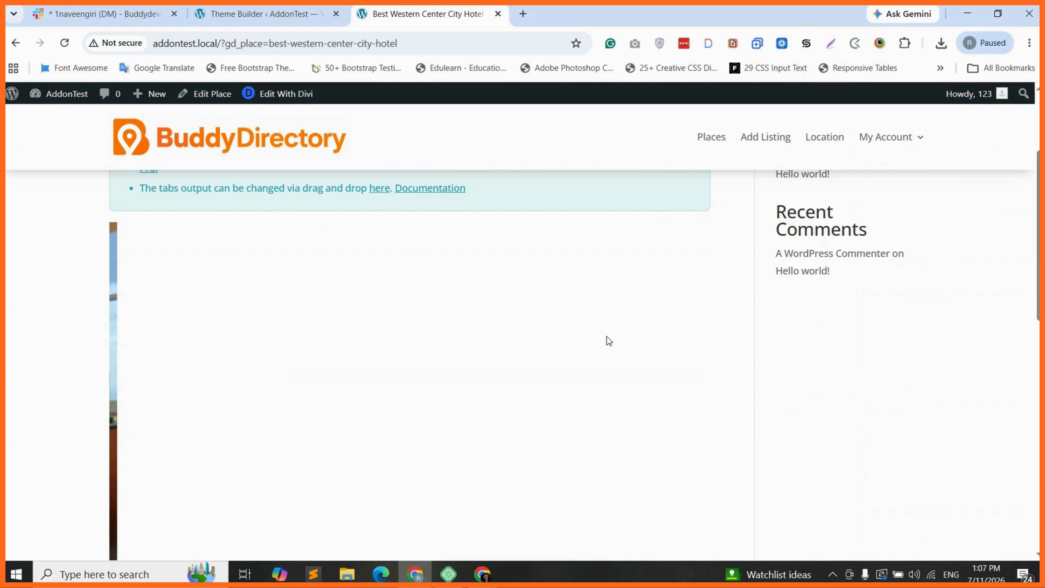
scroll(576, 322, up, 5)
click(264, 14)
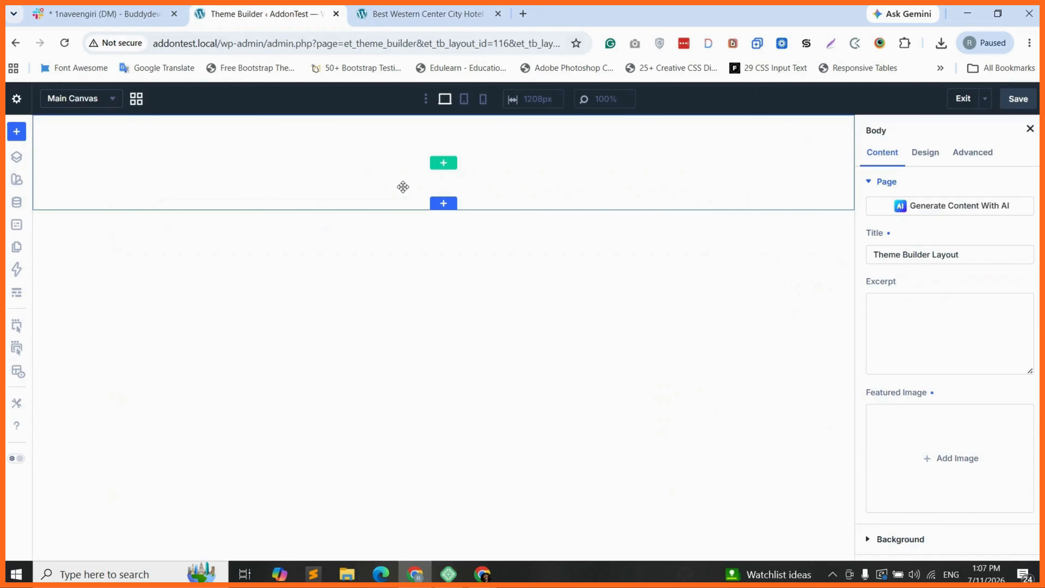
click(444, 165)
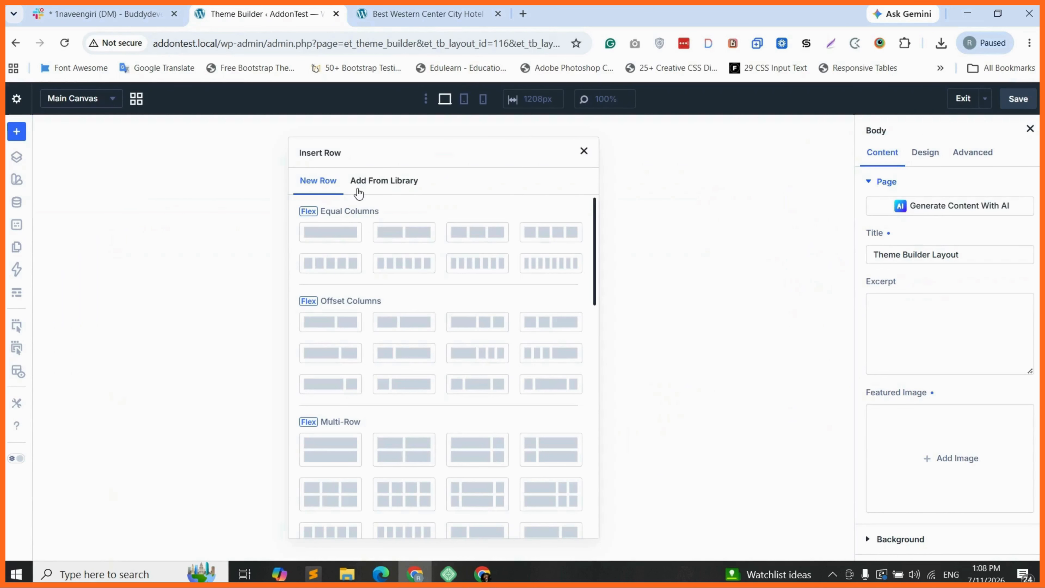
click(330, 234)
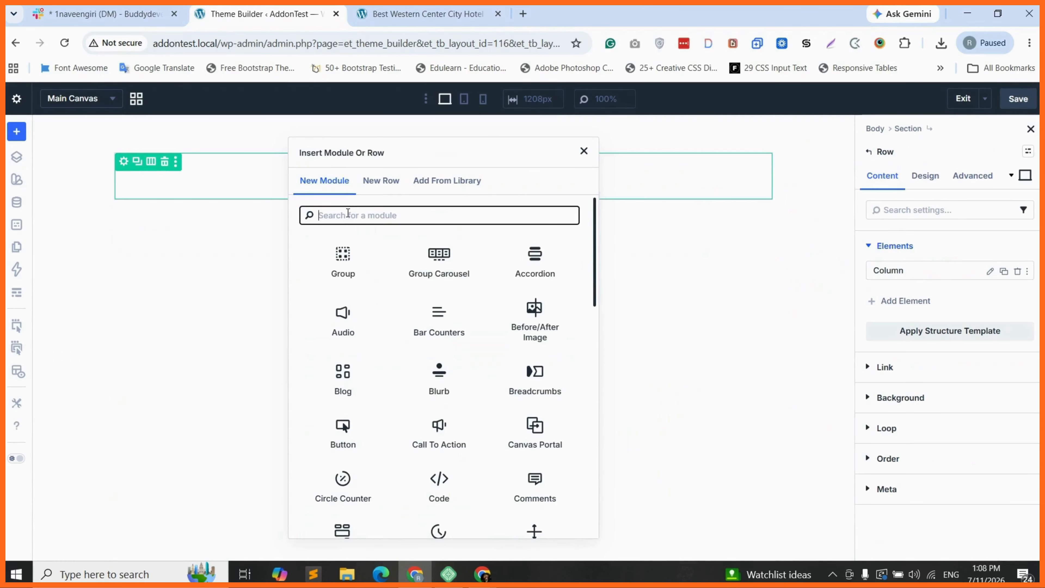
text(code)
click(342, 260)
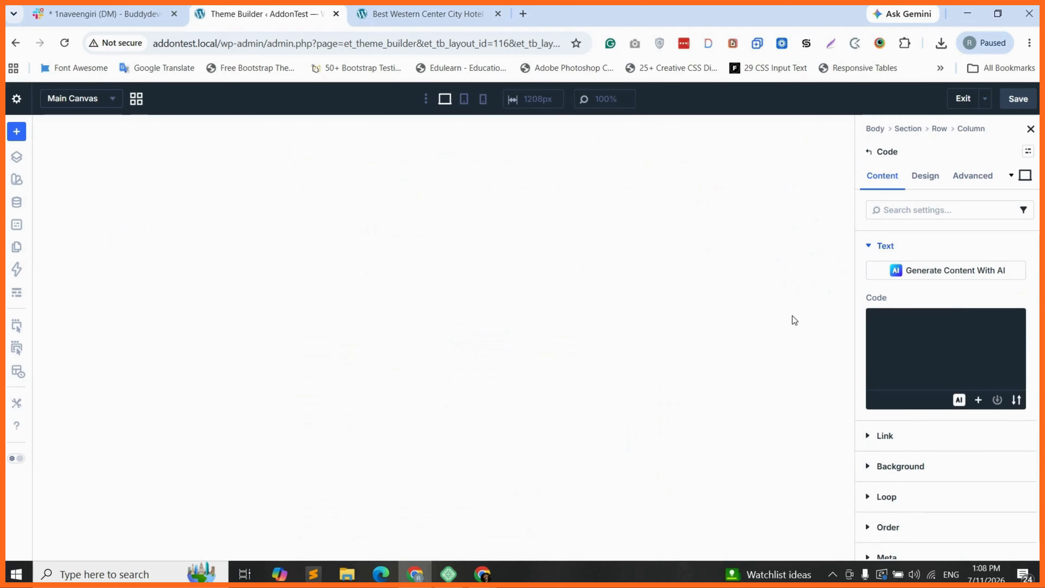
Step: Open the shortcode generator for the Code module and select gd_post_images (GD > Post Images)
click(963, 304)
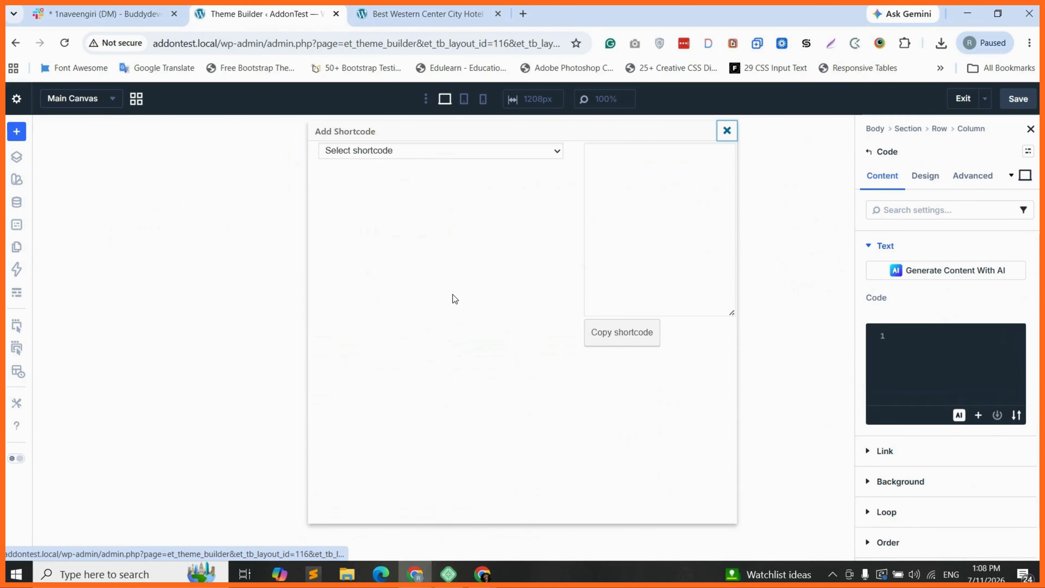
click(412, 150)
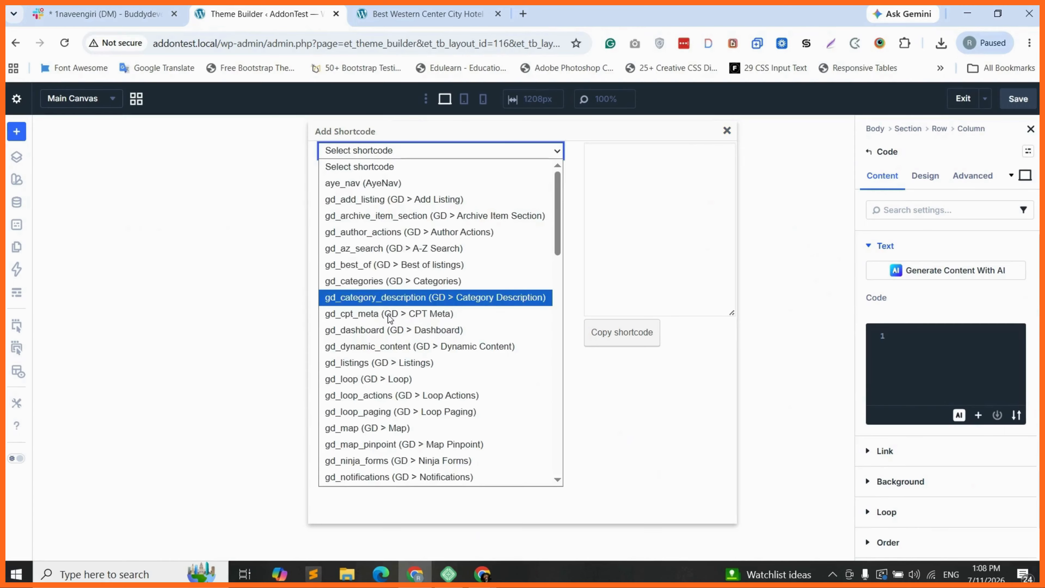
scroll(389, 334, down, 2)
scroll(369, 325, down, 2)
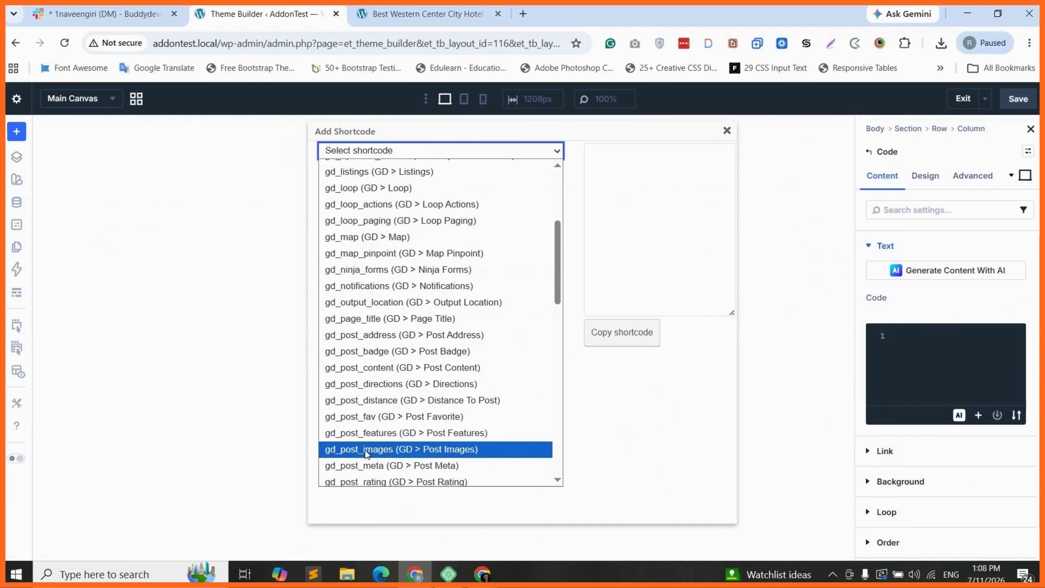
click(375, 449)
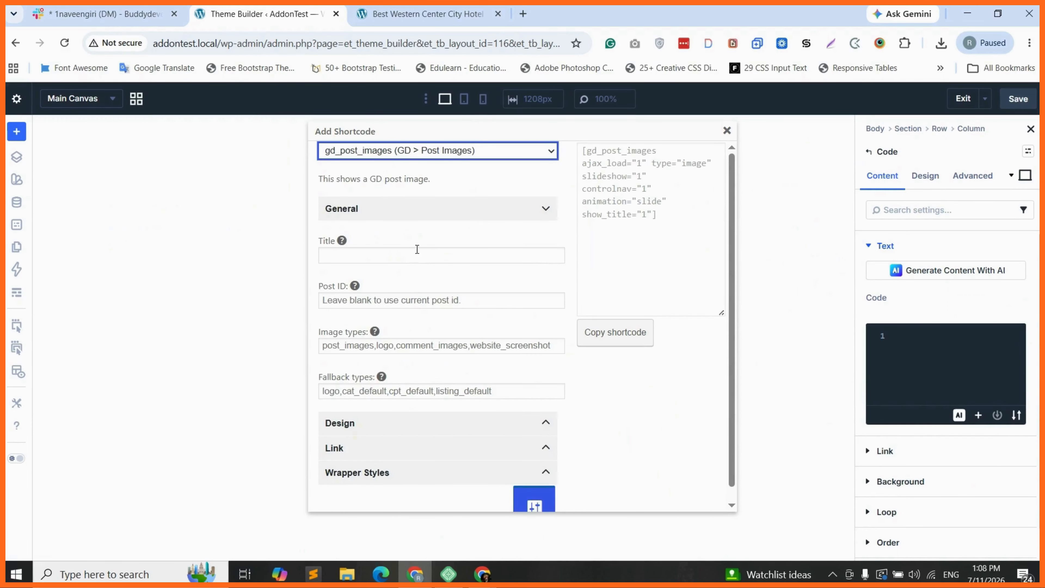
Step: Set the output type of the post images shortcode to Slider in its design settings
scroll(369, 363, down, 1)
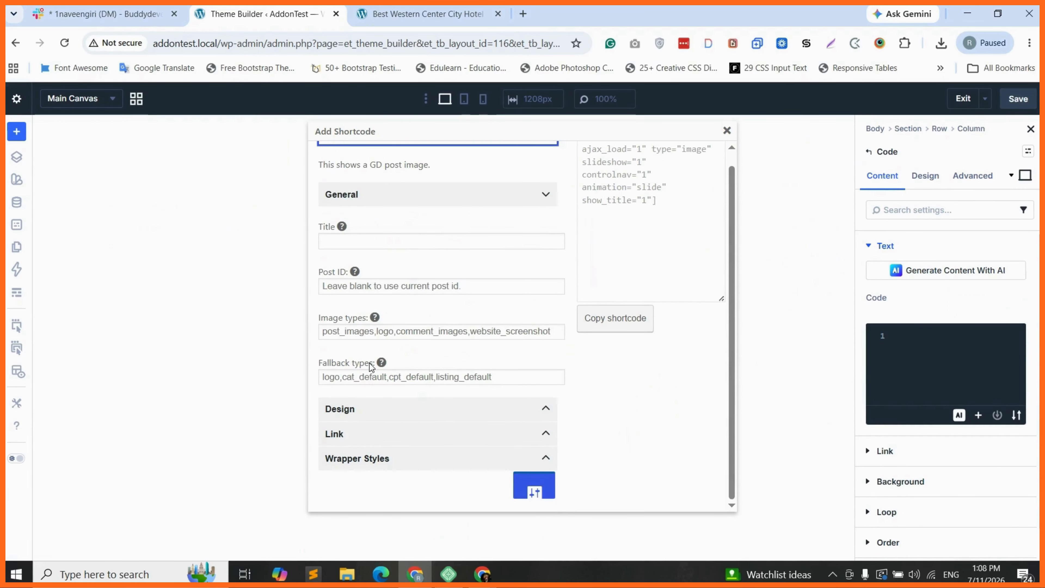
click(382, 412)
scroll(370, 410, down, 2)
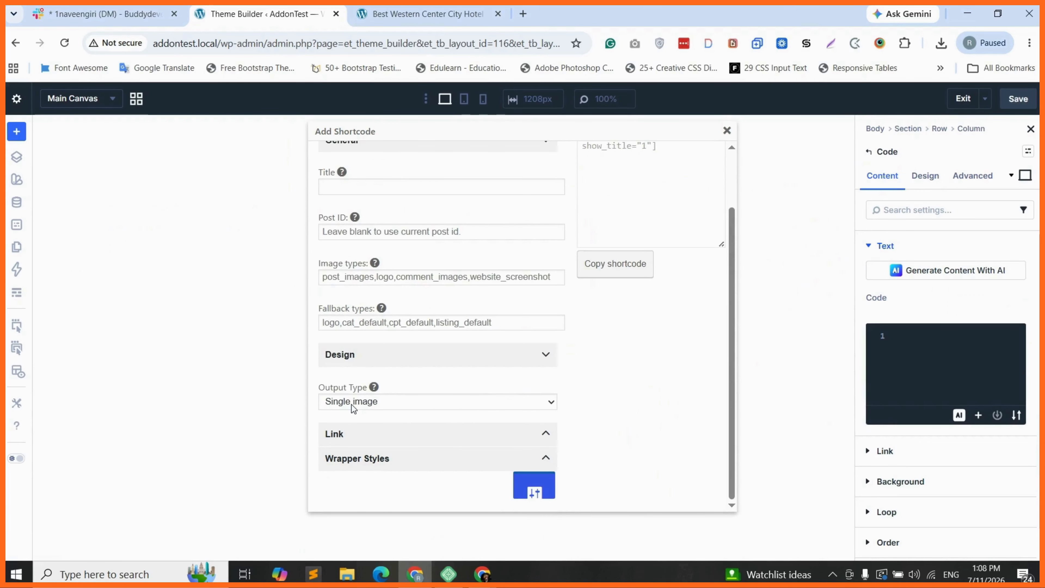
click(352, 402)
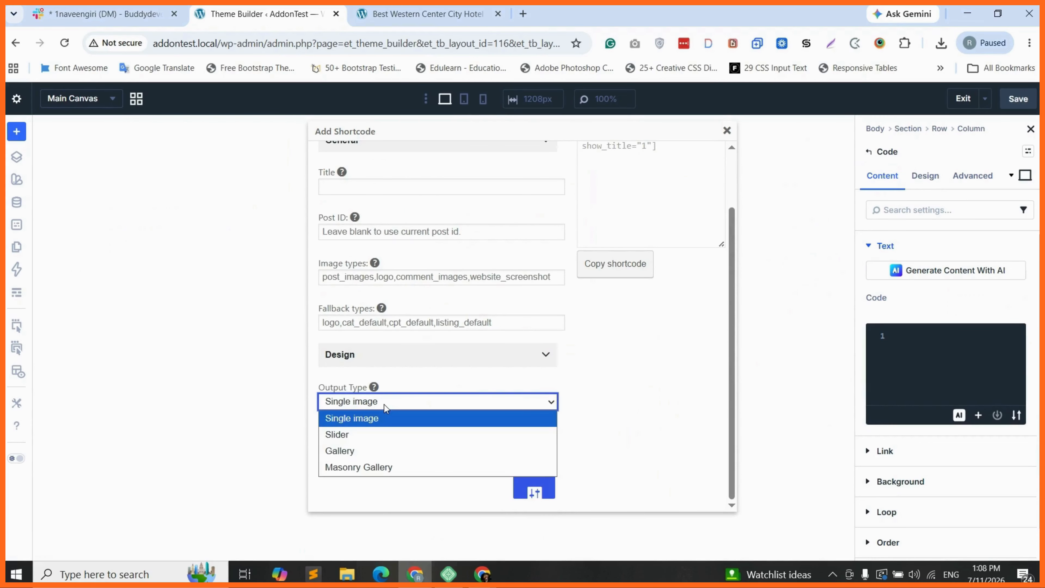
click(349, 440)
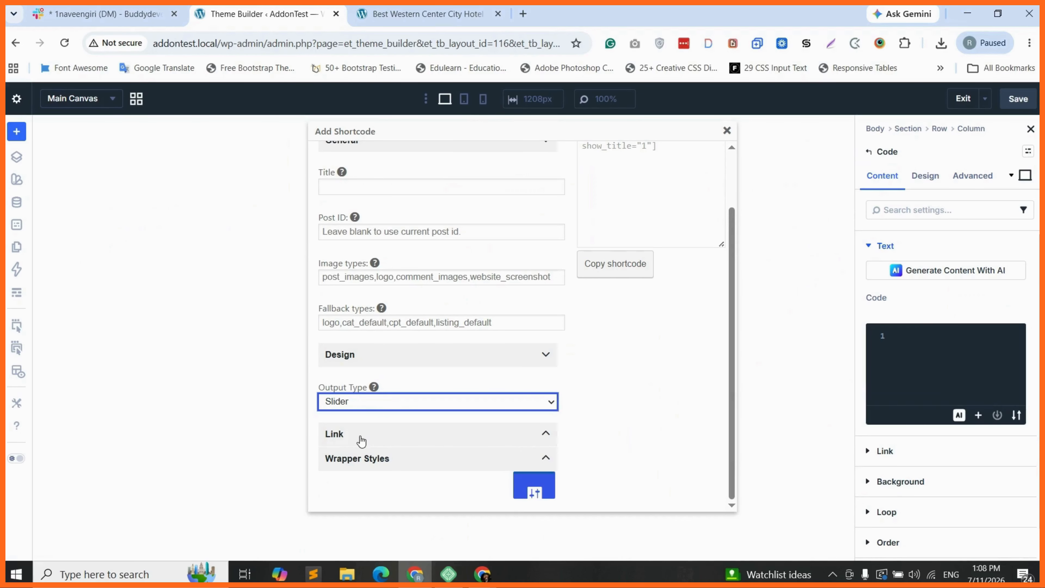
Step: Expand the shortcode's link settings and reveal its advanced options
click(370, 435)
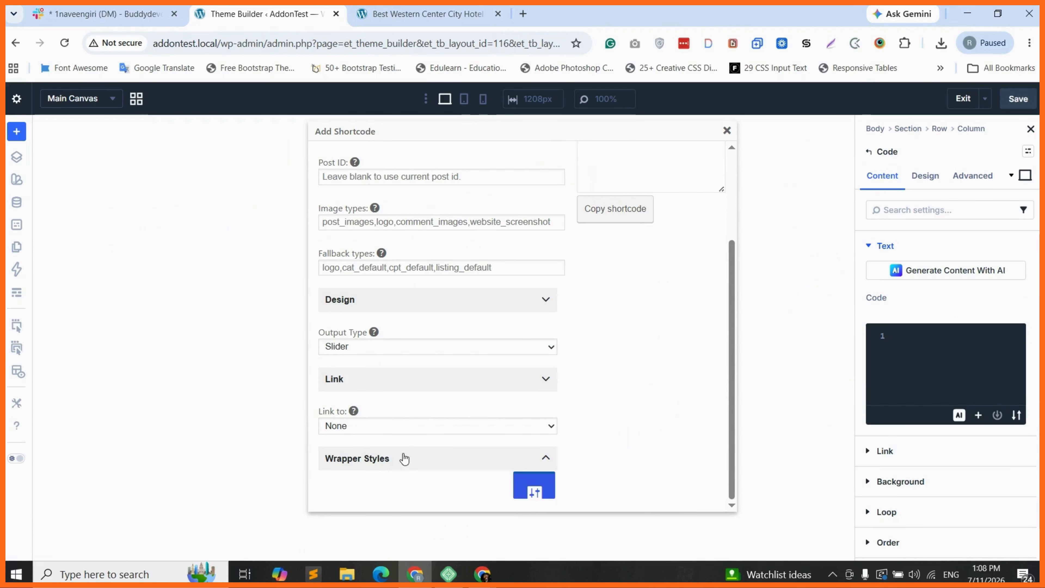
click(544, 498)
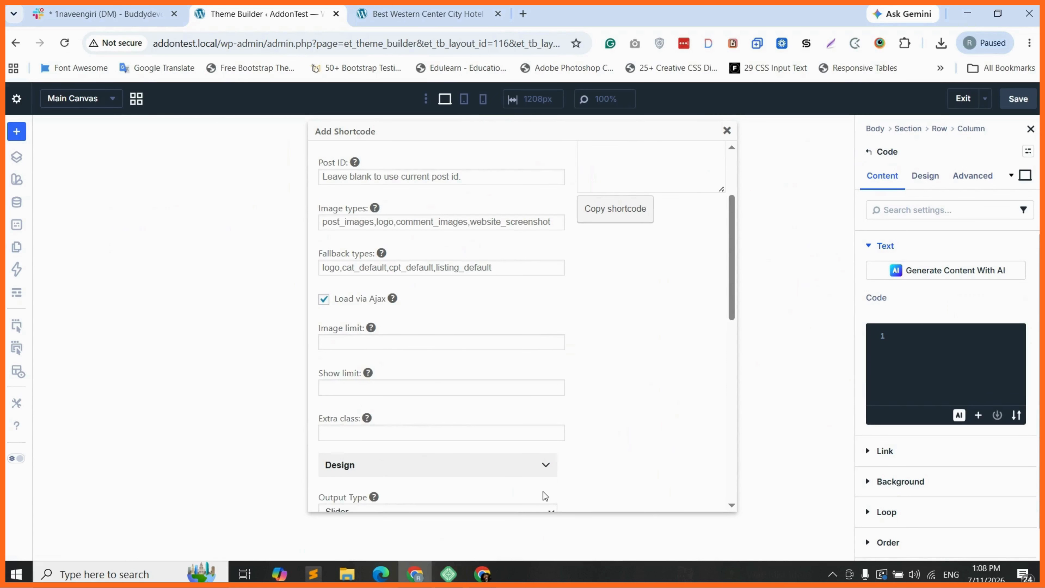
scroll(413, 339, down, 1)
scroll(414, 338, down, 2)
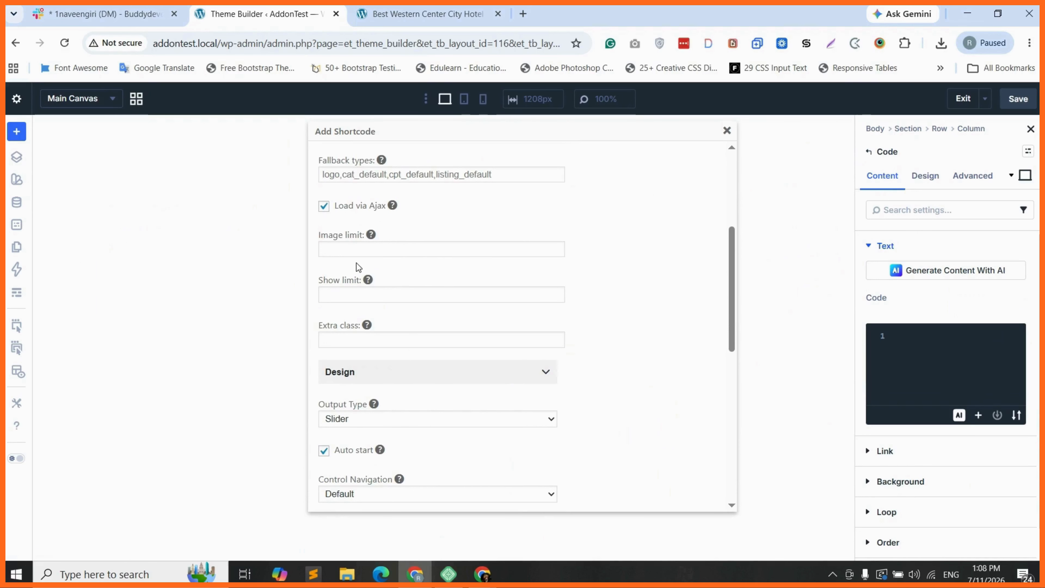
click(347, 249)
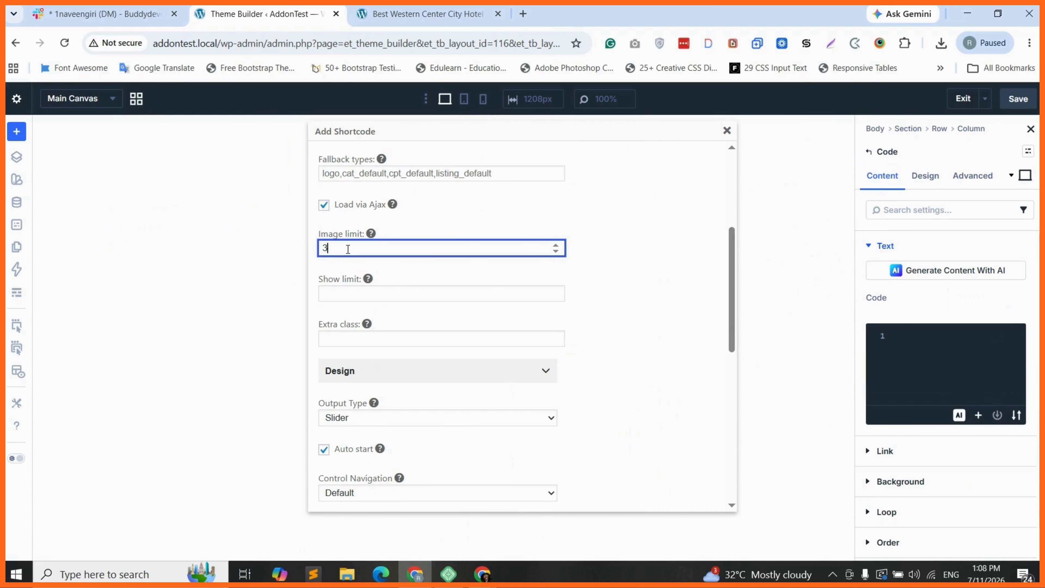
text(3)
double_click(326, 247)
key(BackSpace)
Step: Set the show limit of the post images shortcode to 3 and review the remaining slider and link options
click(341, 297)
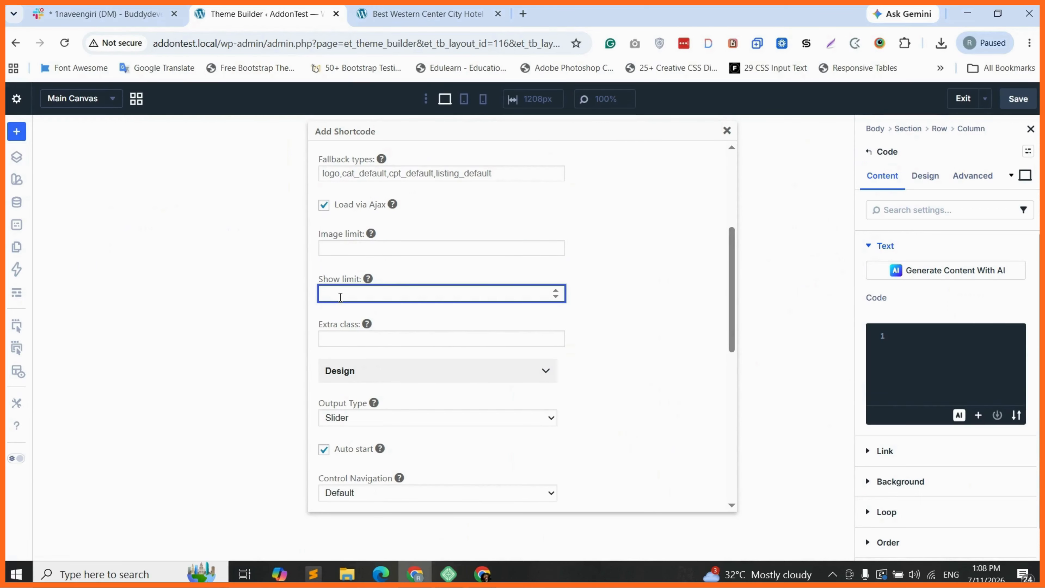
text(3)
scroll(372, 373, down, 6)
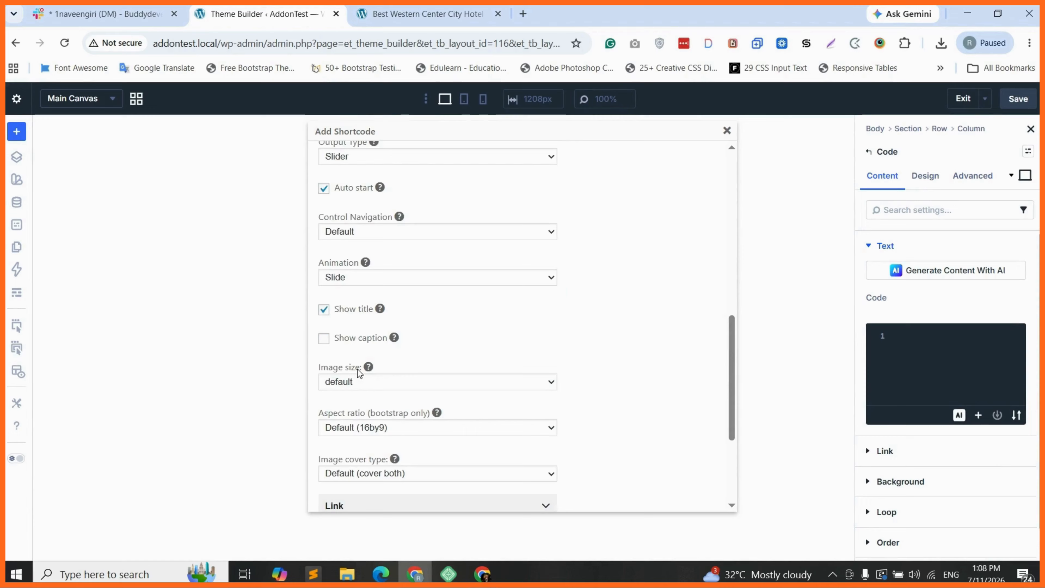
scroll(358, 370, down, 3)
scroll(399, 325, down, 2)
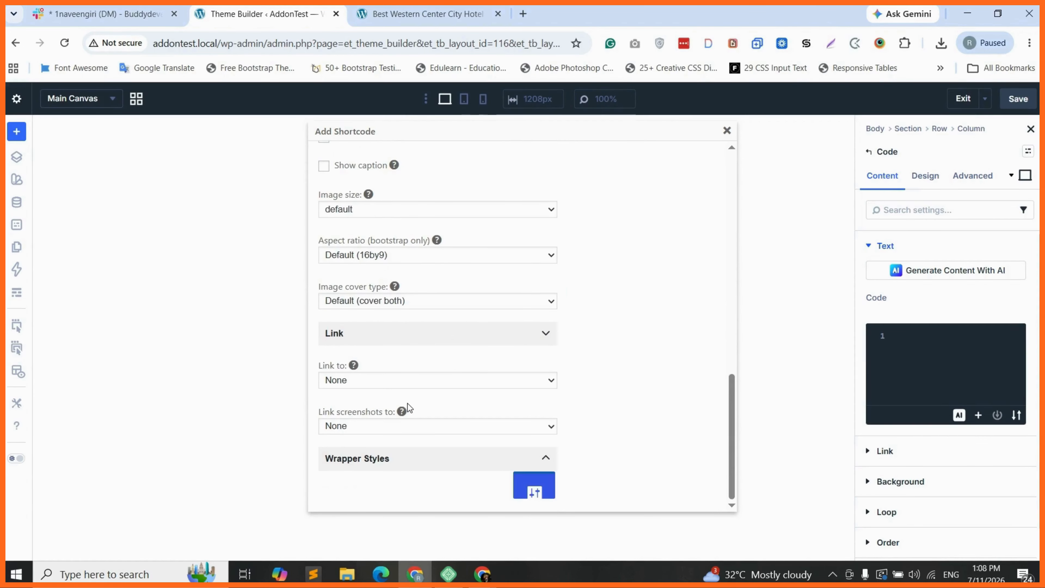
Step: Copy the generated gd_post_images shortcode, close the generator and paste it into the Code module's code field
scroll(407, 404, up, 5)
scroll(445, 358, up, 8)
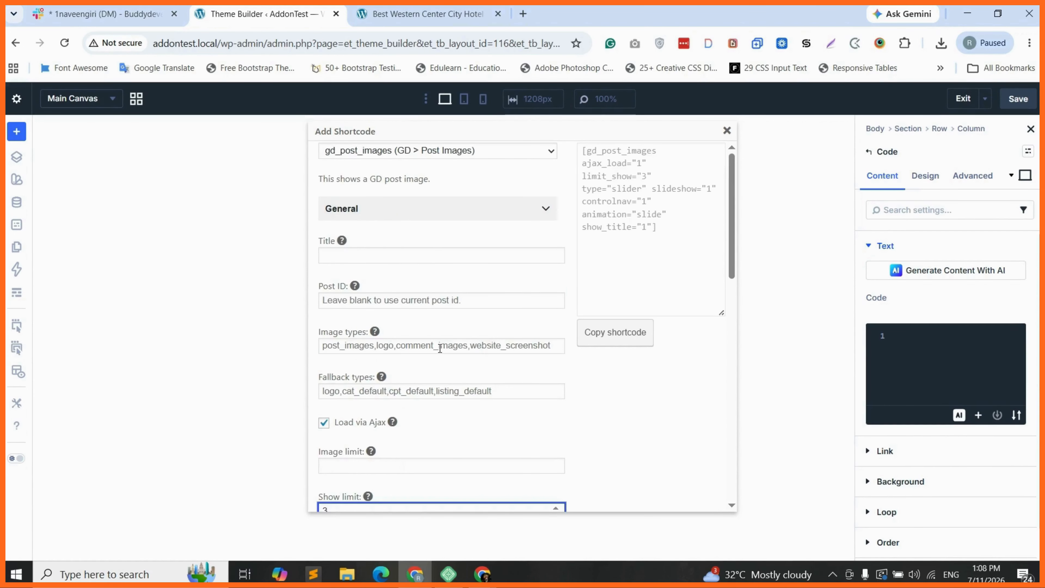
click(640, 230)
click(641, 150)
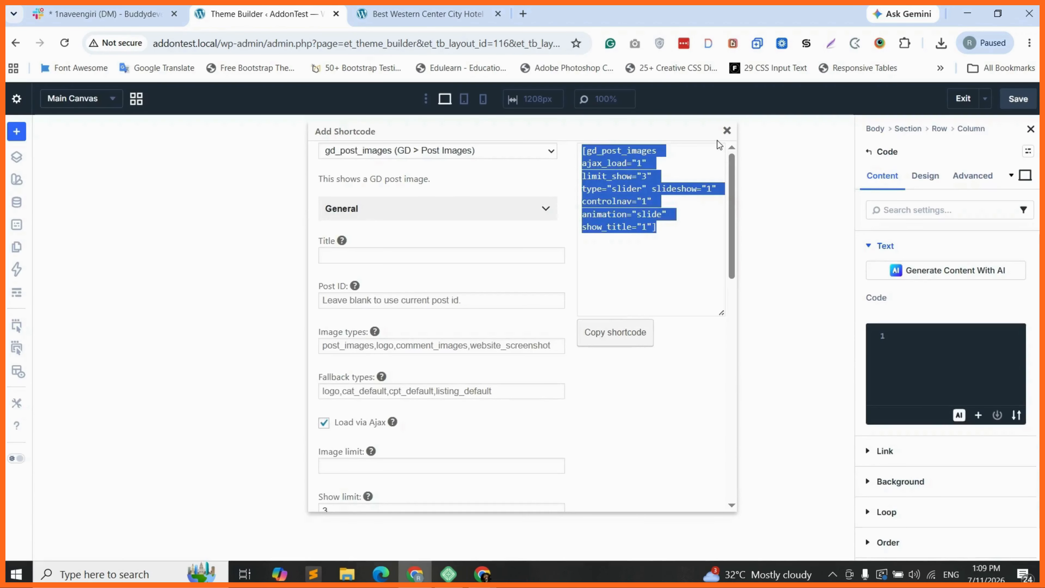
click(726, 131)
click(944, 347)
text([gd_post_images ajax_load="1" limit_show="3" type="slider" slideshow="1" controlnav="1" animation="slide" show_title="1"])
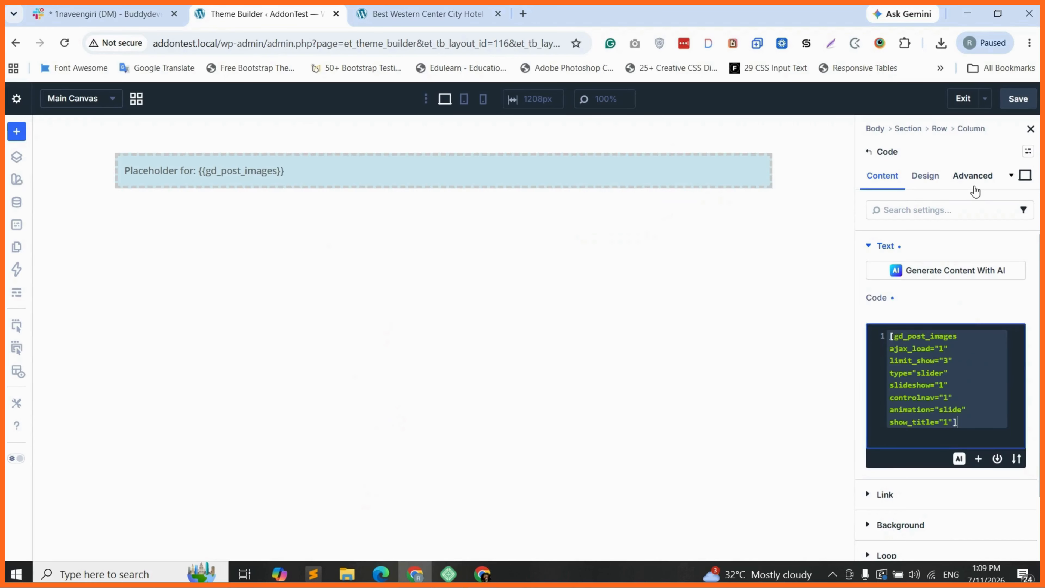
Step: Select the section in the layer structure and review its layout design settings down to the spacing options
click(16, 157)
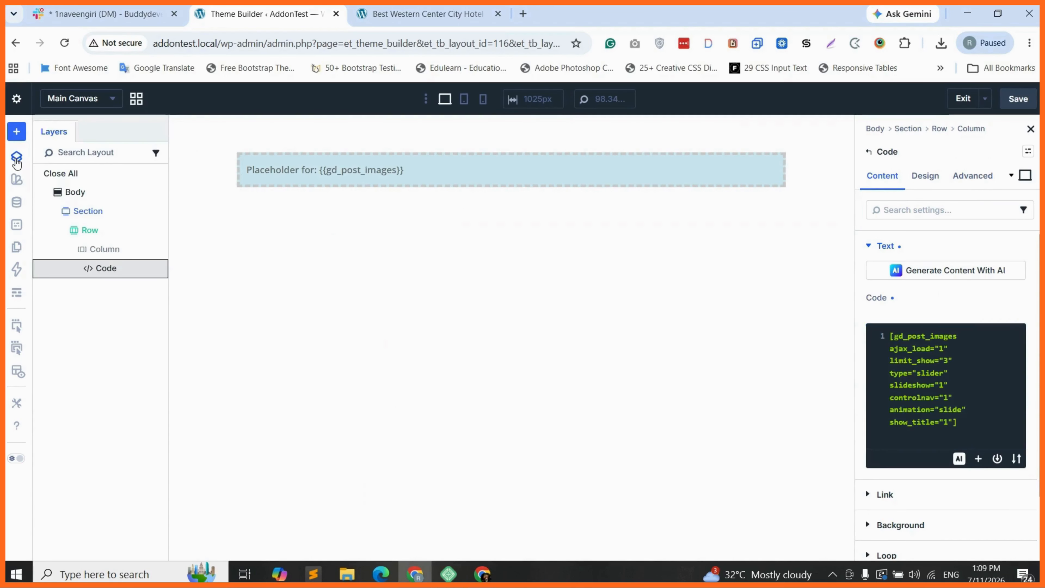
click(88, 210)
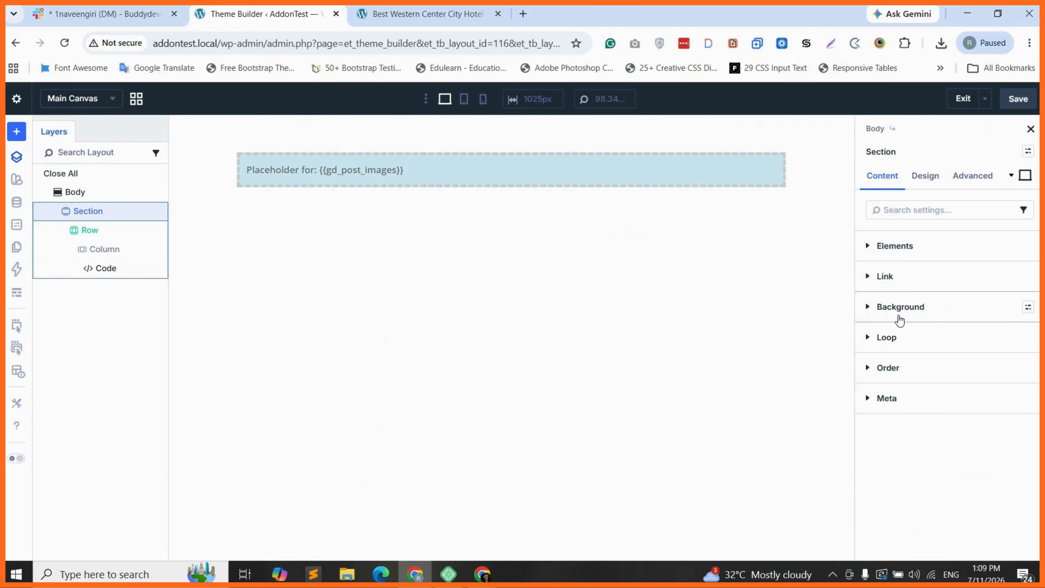
click(925, 175)
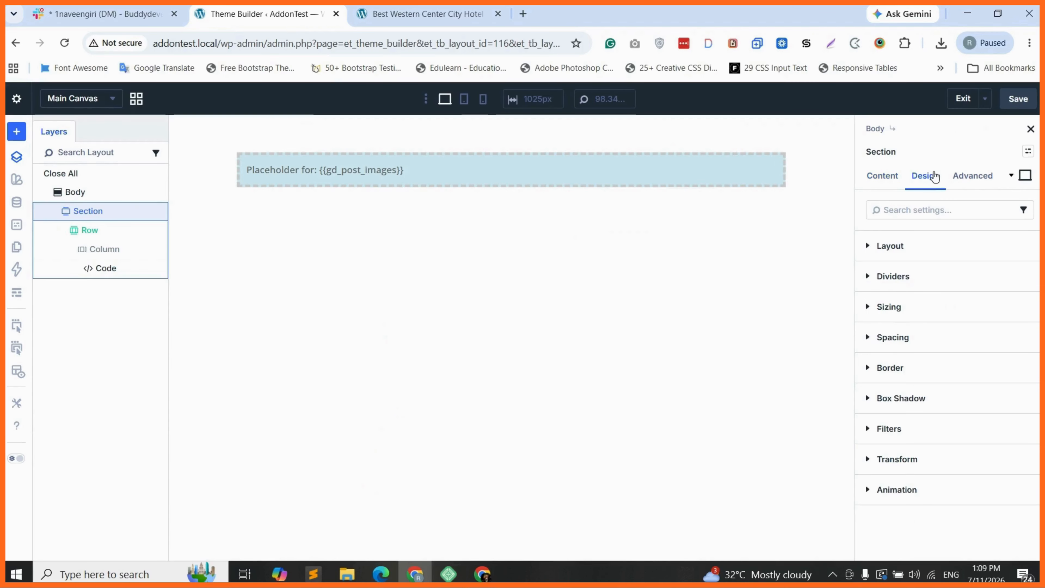
click(927, 245)
scroll(942, 376, down, 1)
scroll(942, 412, down, 2)
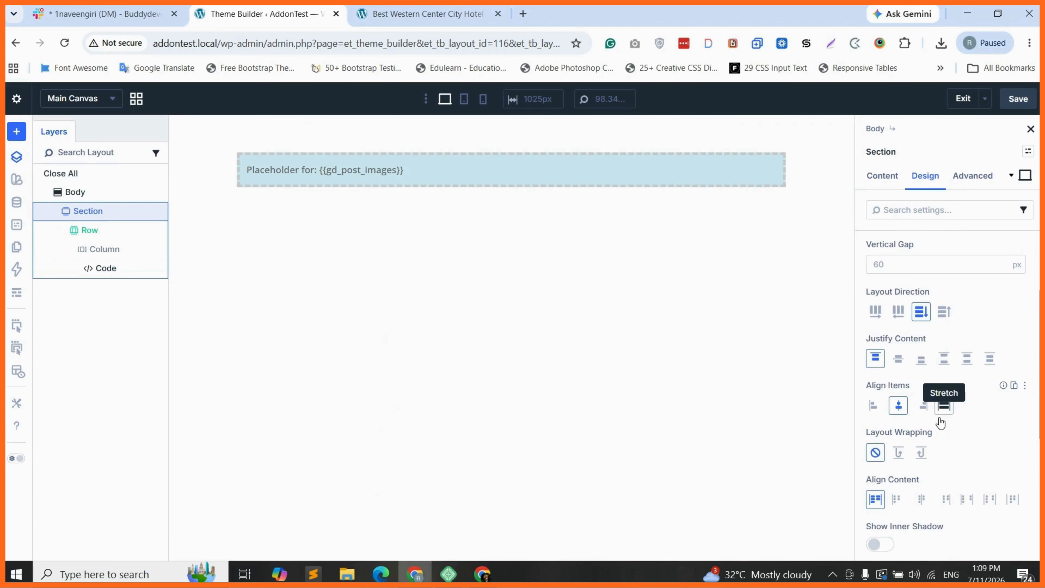
scroll(929, 438, down, 2)
scroll(928, 453, down, 1)
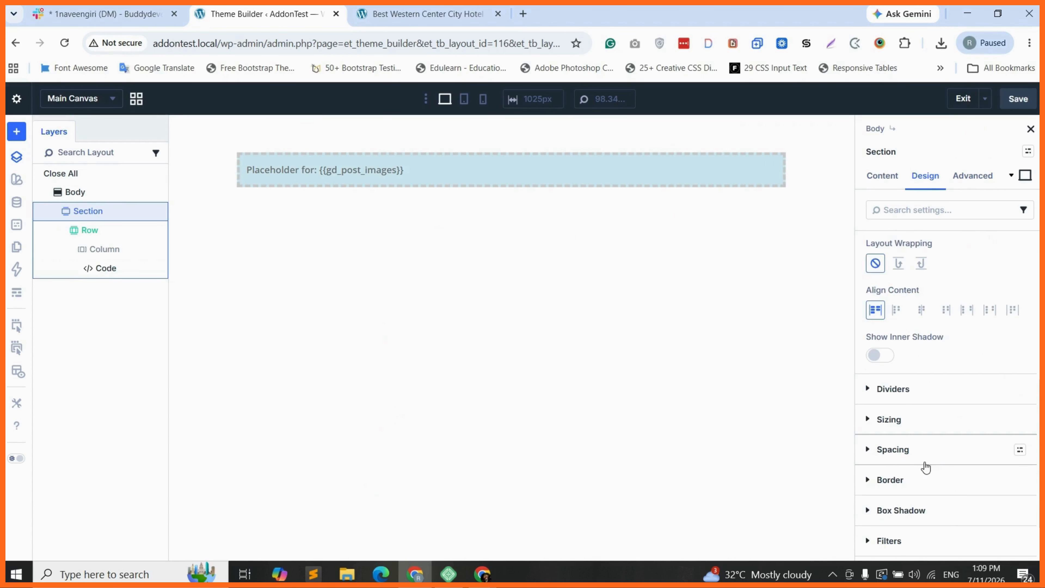
scroll(926, 467, down, 1)
Step: Set the section's left and right margins and its top and bottom padding to 0 px, linking each pair
click(910, 409)
scroll(912, 414, down, 4)
click(897, 269)
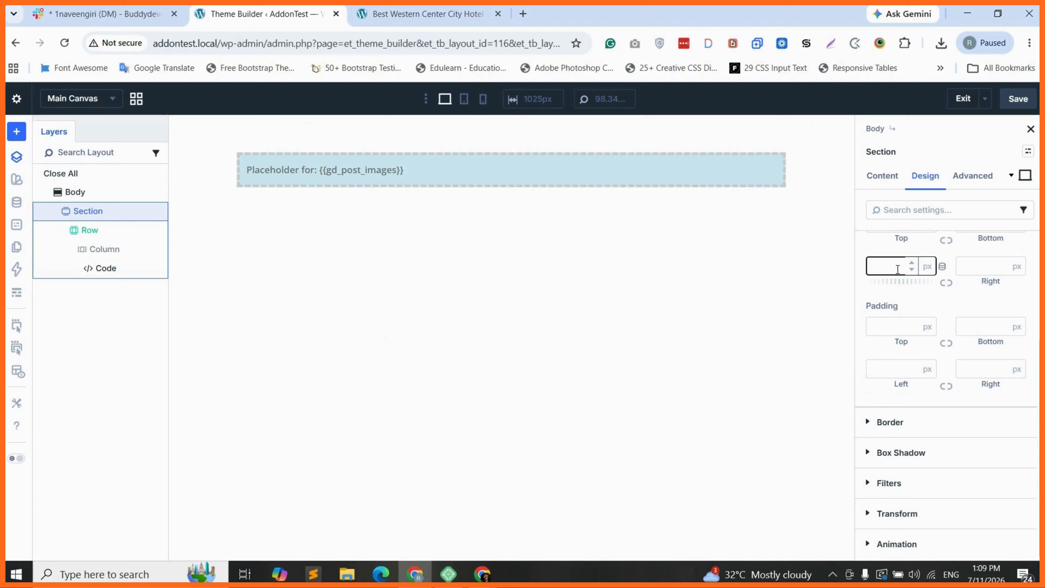
text(0)
click(889, 325)
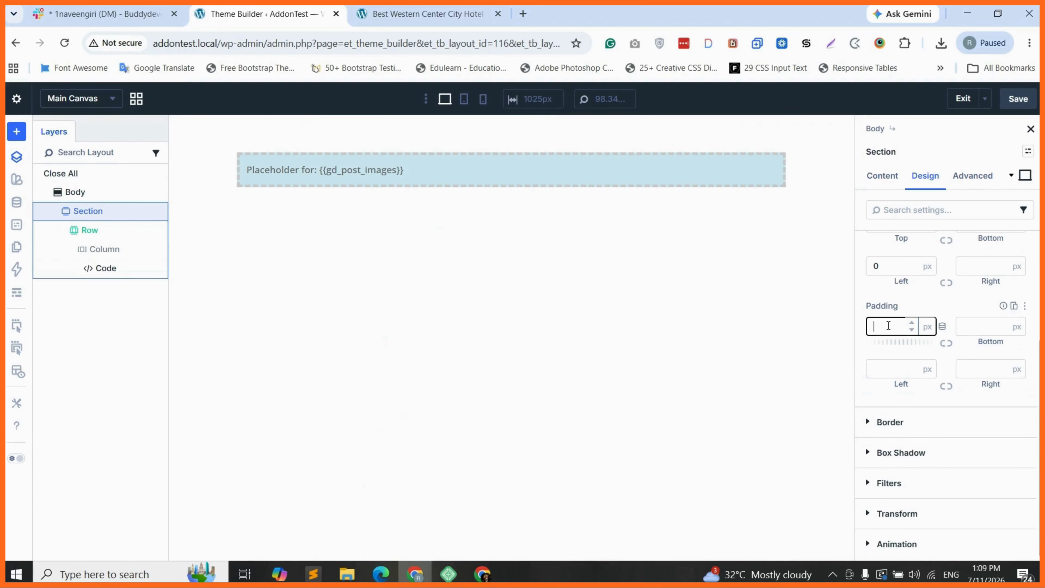
text(0)
click(946, 342)
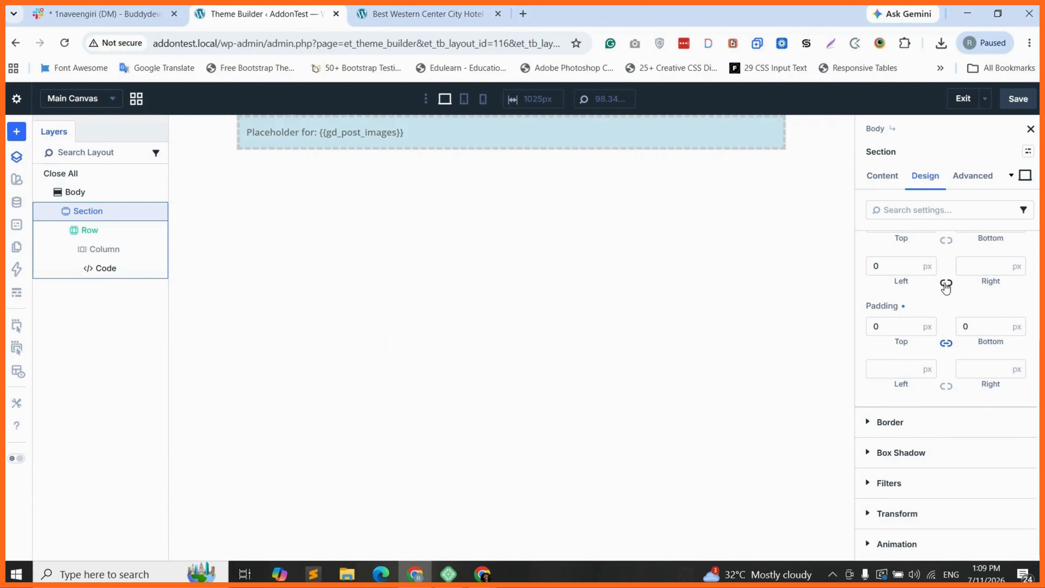
click(947, 285)
Step: Set the section's top and bottom margins and its left and right padding to 0 px as linked pairs
scroll(949, 285, up, 2)
click(892, 292)
text(0)
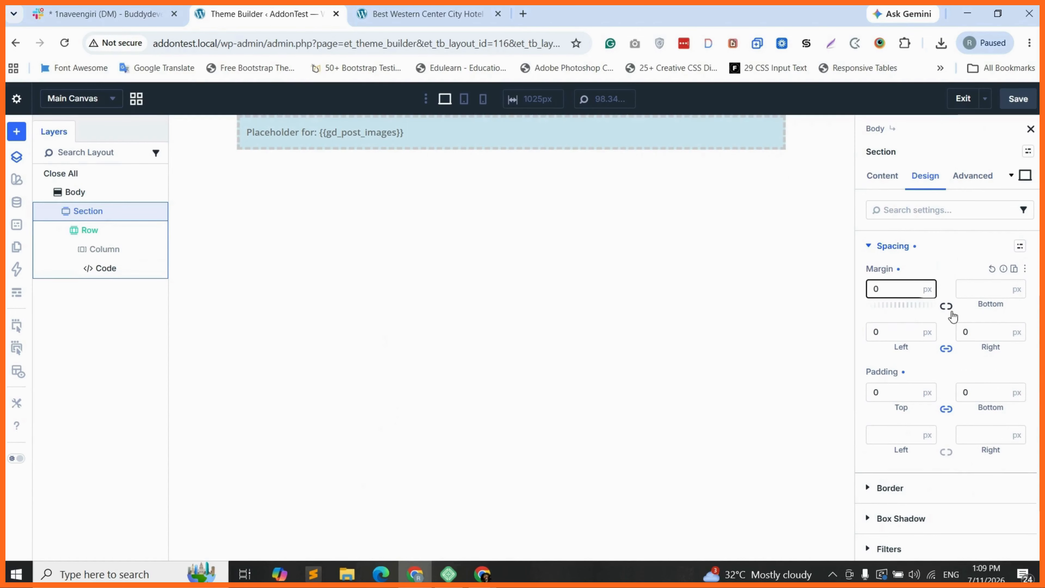
click(946, 306)
click(868, 435)
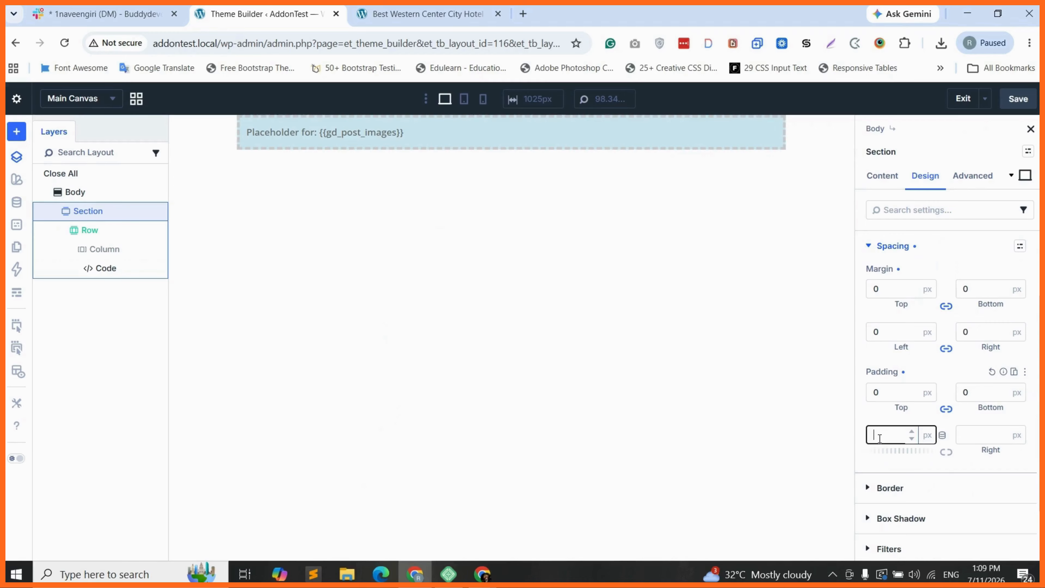
text(0)
click(946, 452)
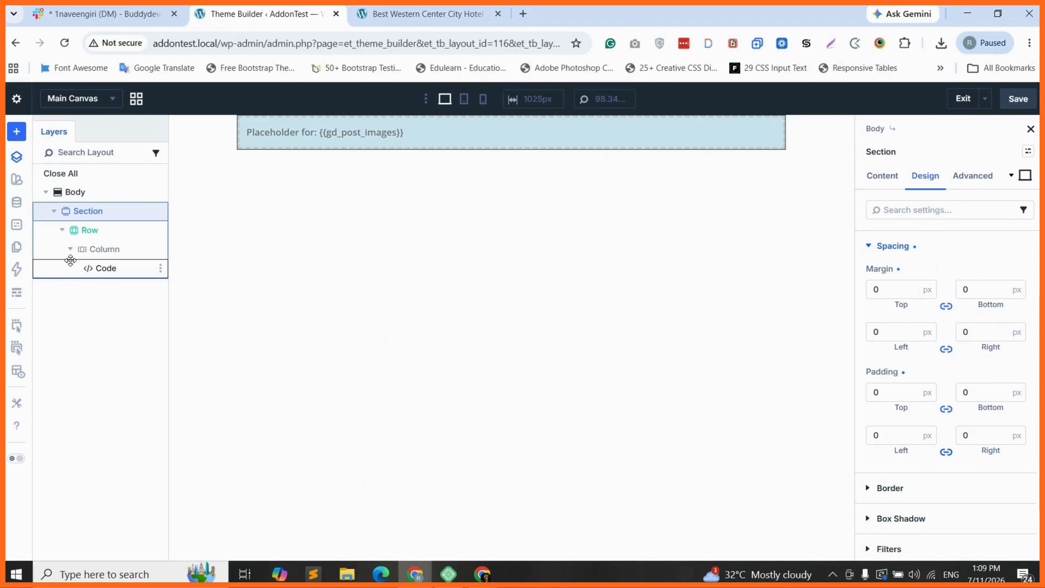
scroll(881, 313, up, 1)
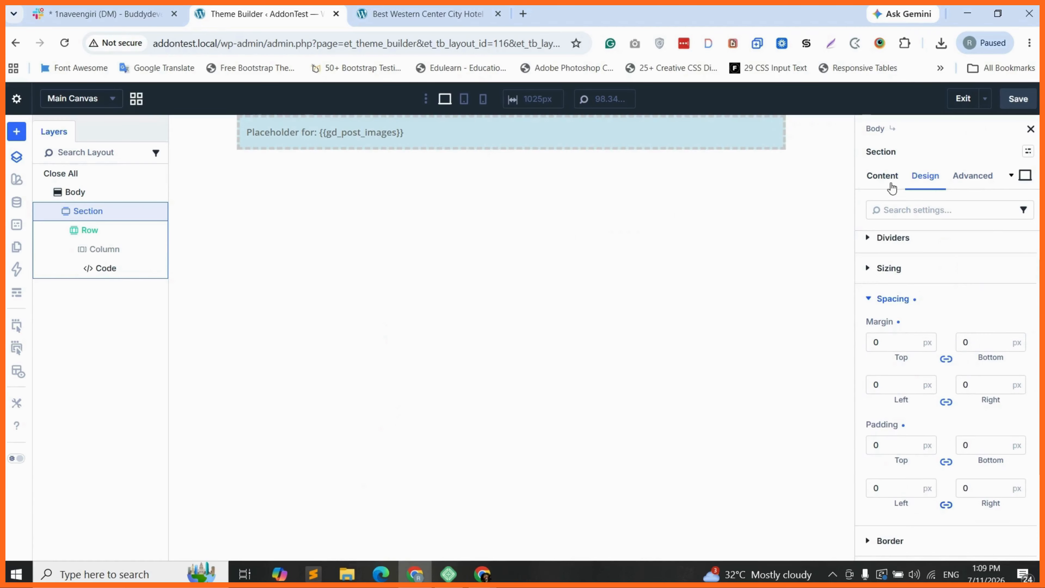
click(890, 185)
click(915, 248)
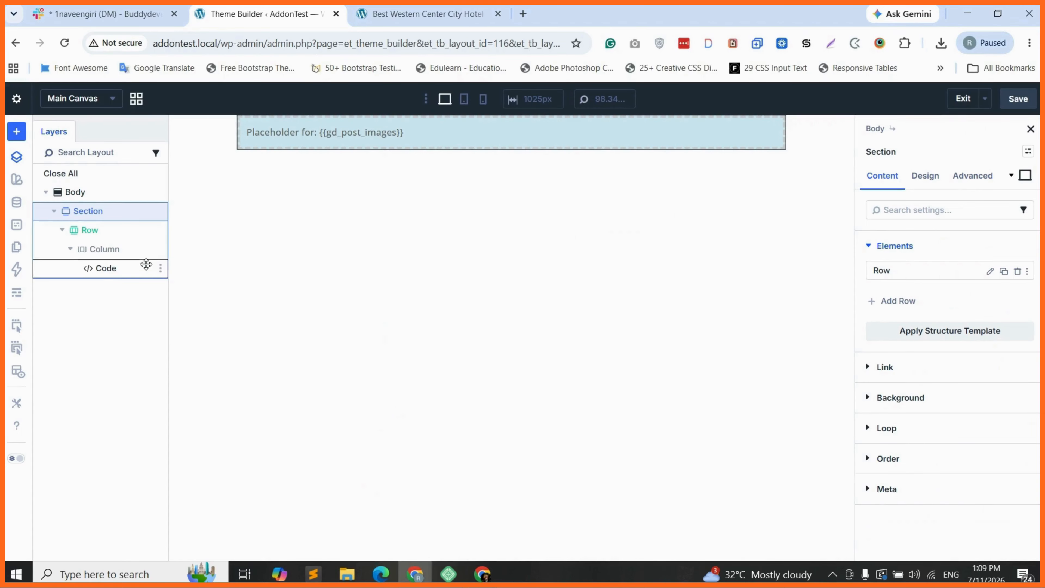
Step: Set the row's width and max width to 100% and align the row to the center
click(116, 232)
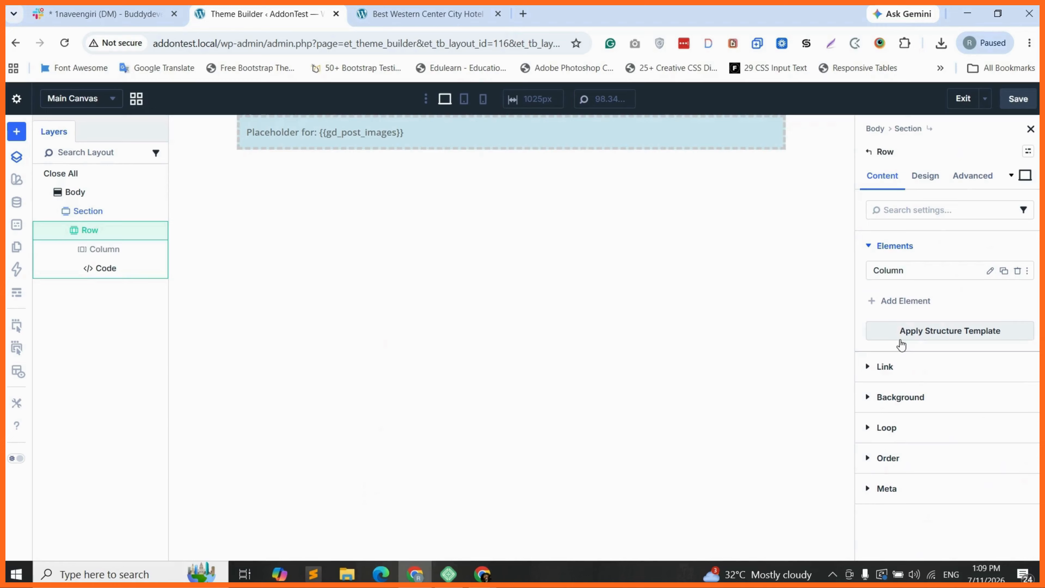
click(928, 177)
click(902, 276)
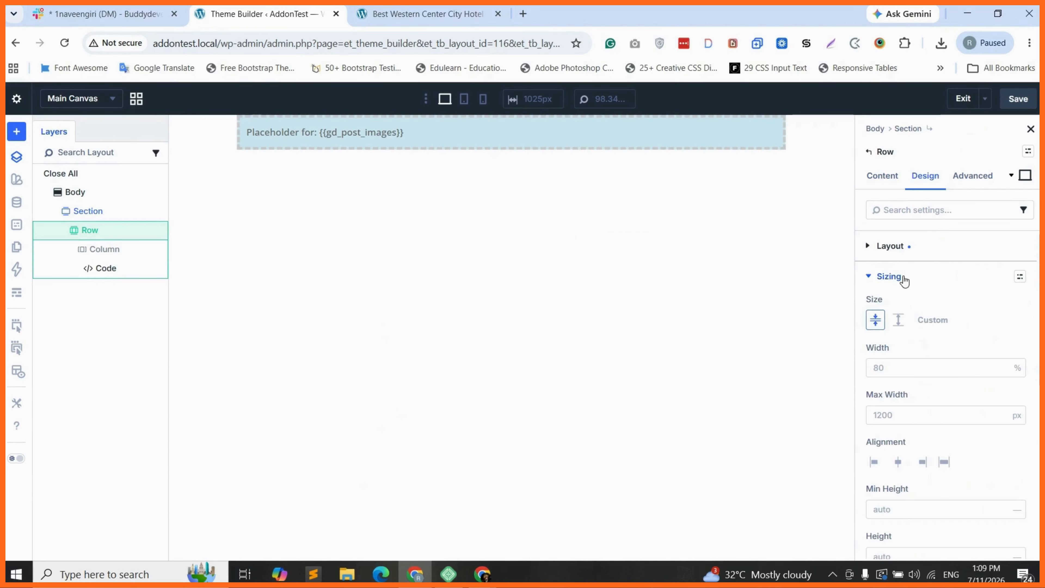
click(884, 368)
text(100)
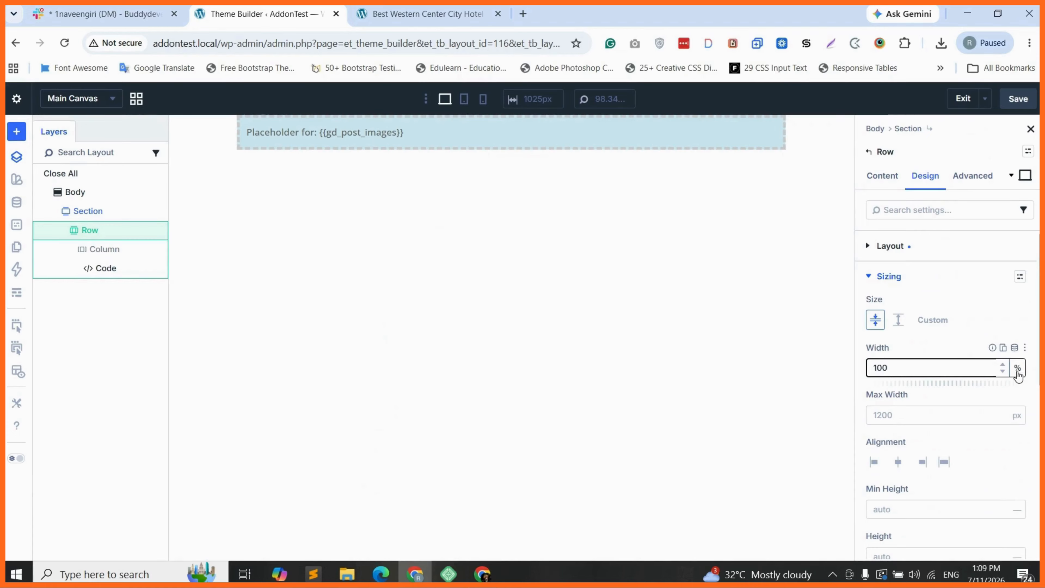
click(891, 412)
text(100)
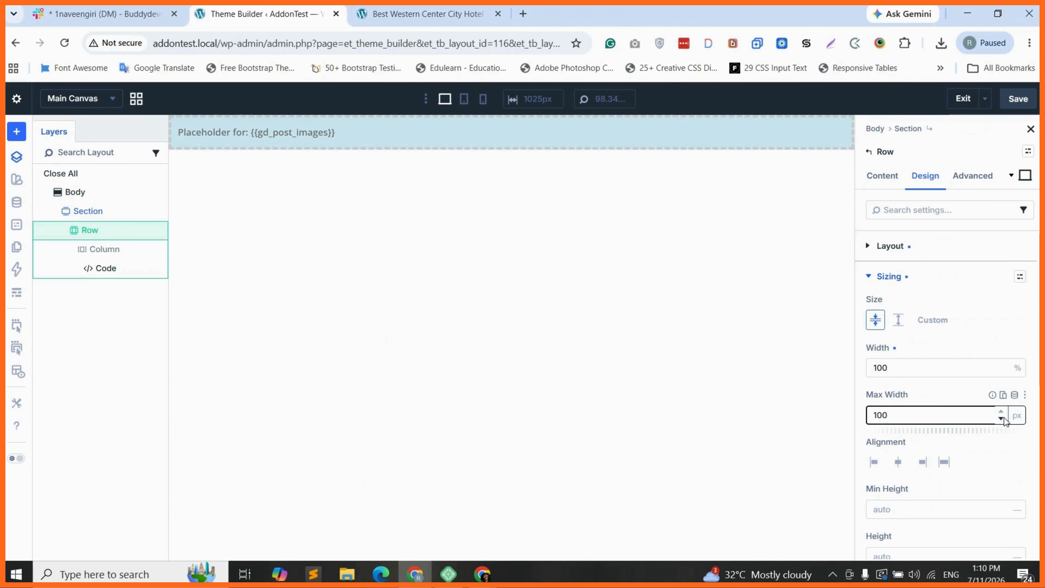
click(1018, 415)
click(1007, 342)
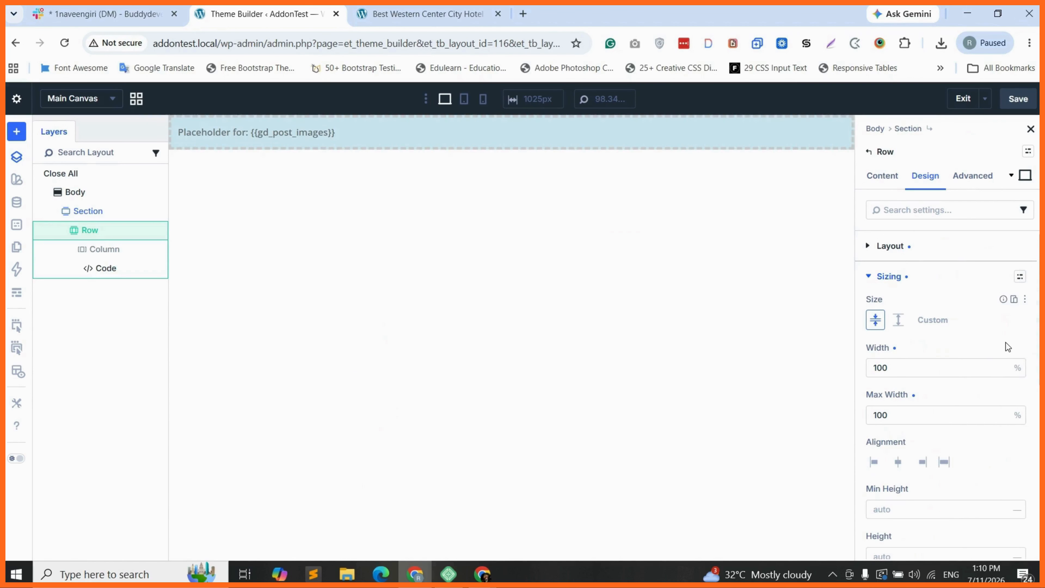
click(898, 463)
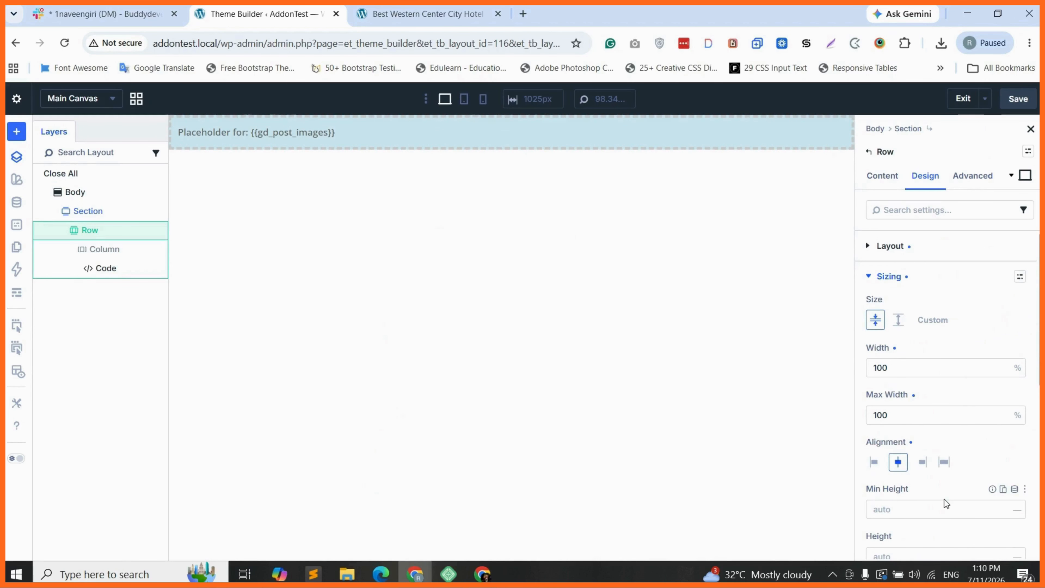
Step: Set the row's column class to Fullwidth in its sizing settings
scroll(944, 499, down, 5)
scroll(940, 498, down, 1)
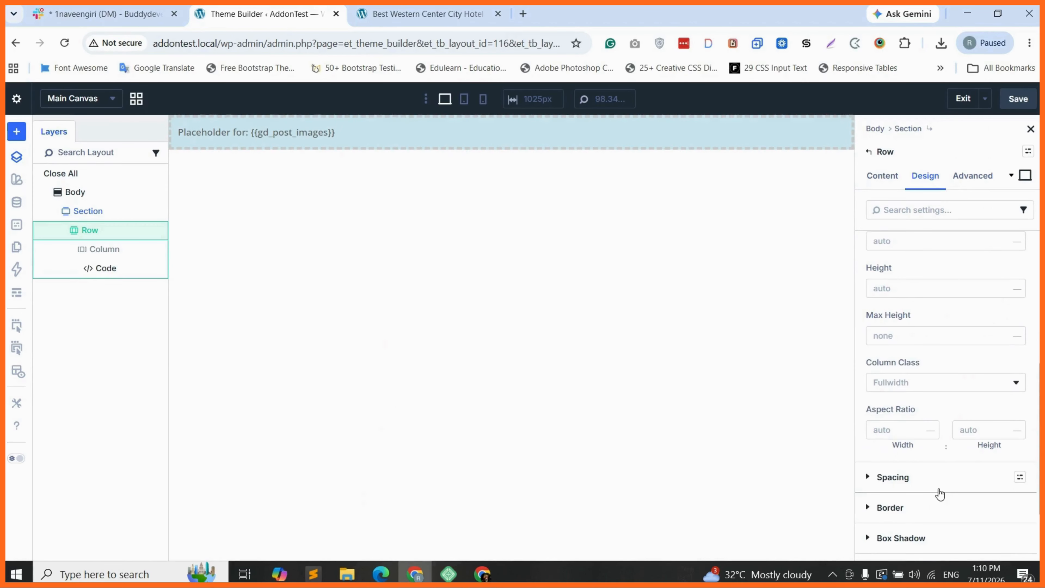
scroll(940, 495, down, 1)
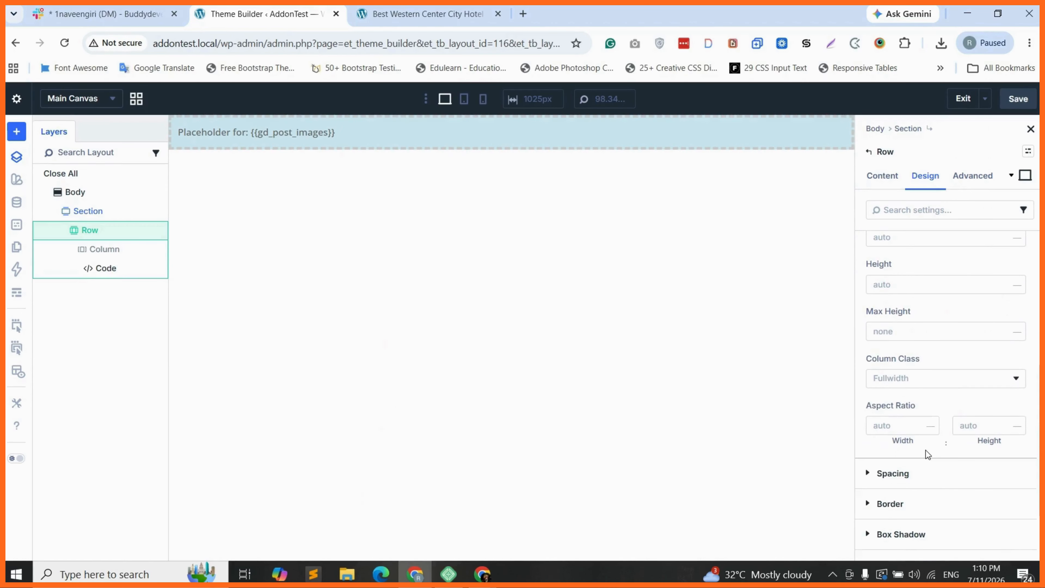
click(911, 380)
click(951, 186)
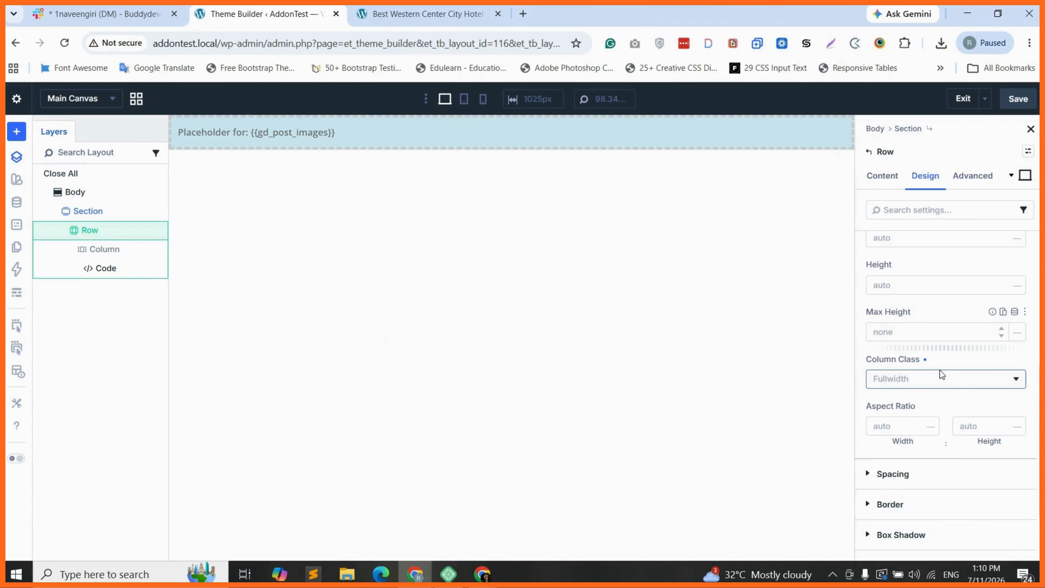
Step: Set the row's margins to 0 px on all four sides, linking top with bottom and left with right
scroll(940, 370, down, 1)
click(900, 434)
scroll(900, 436, up, 1)
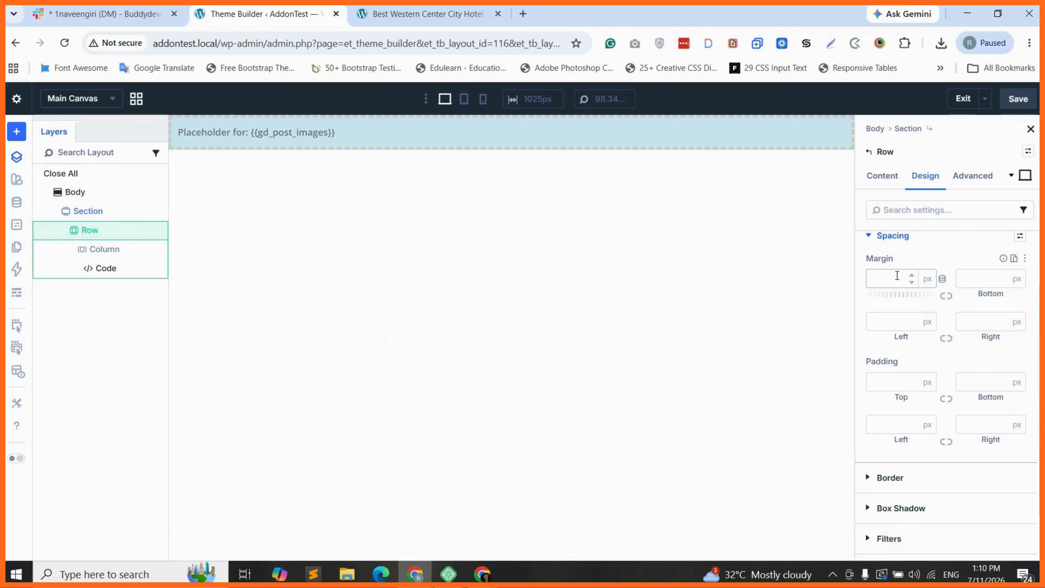
click(896, 276)
text(0)
click(946, 295)
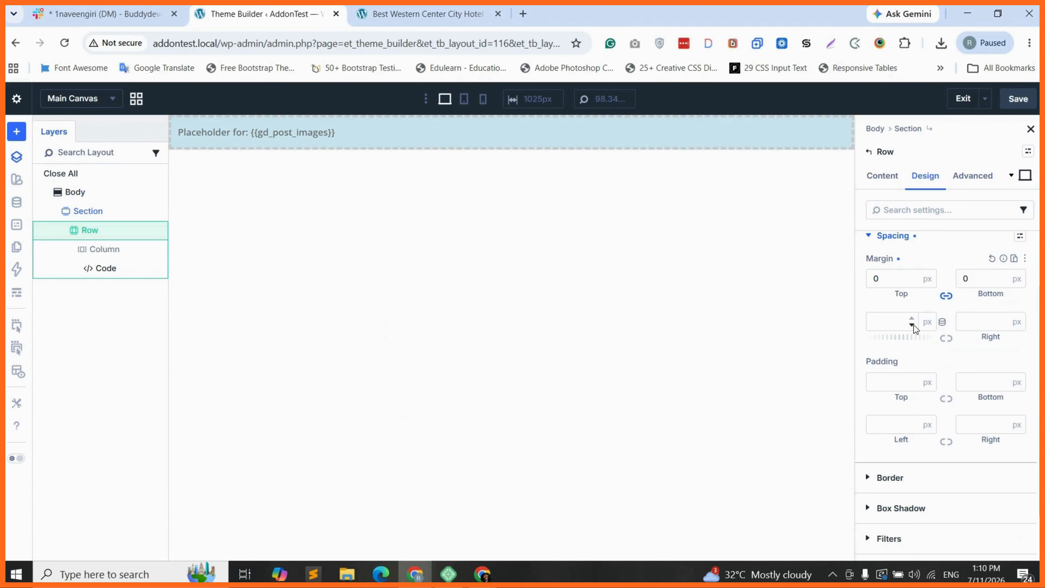
click(912, 325)
text(0)
click(947, 338)
Step: Set the row's padding to 0 px on all four sides, linking the opposite sides
click(898, 379)
text(0)
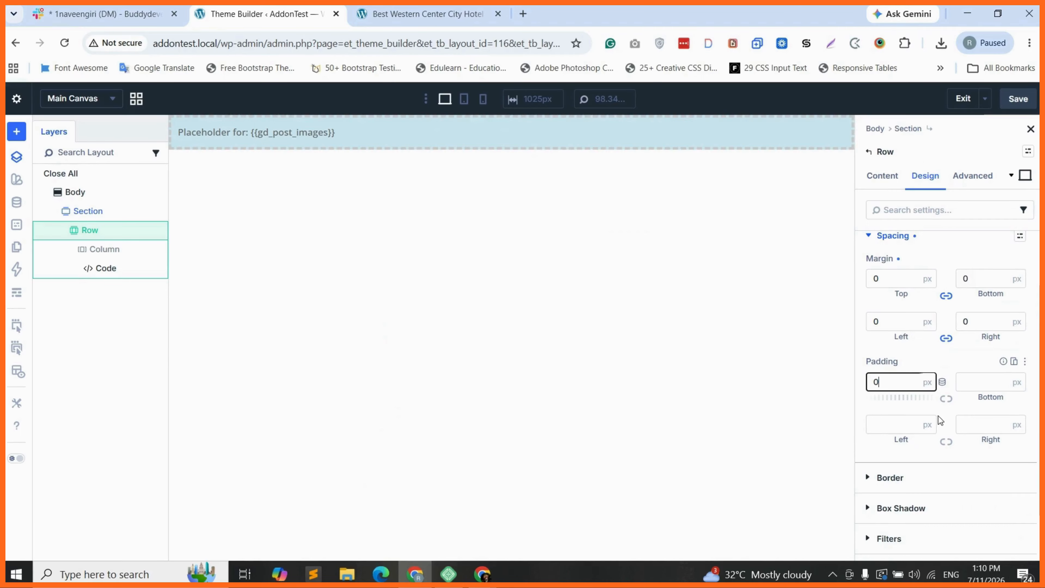
click(946, 398)
click(905, 429)
text(0)
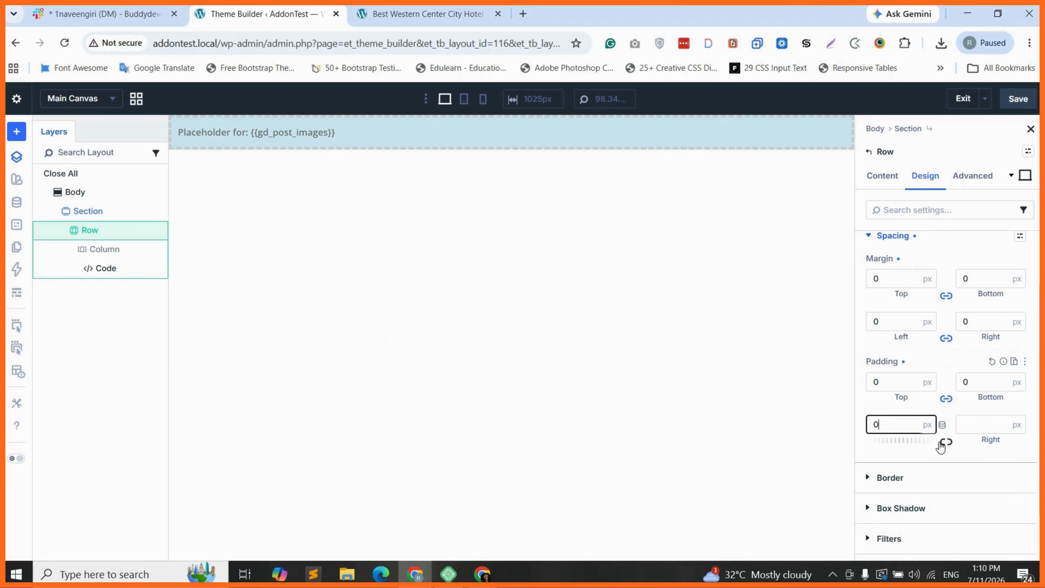
click(946, 441)
Step: Save the body layout, return to the Theme Builder overview and save the template changes
click(1018, 103)
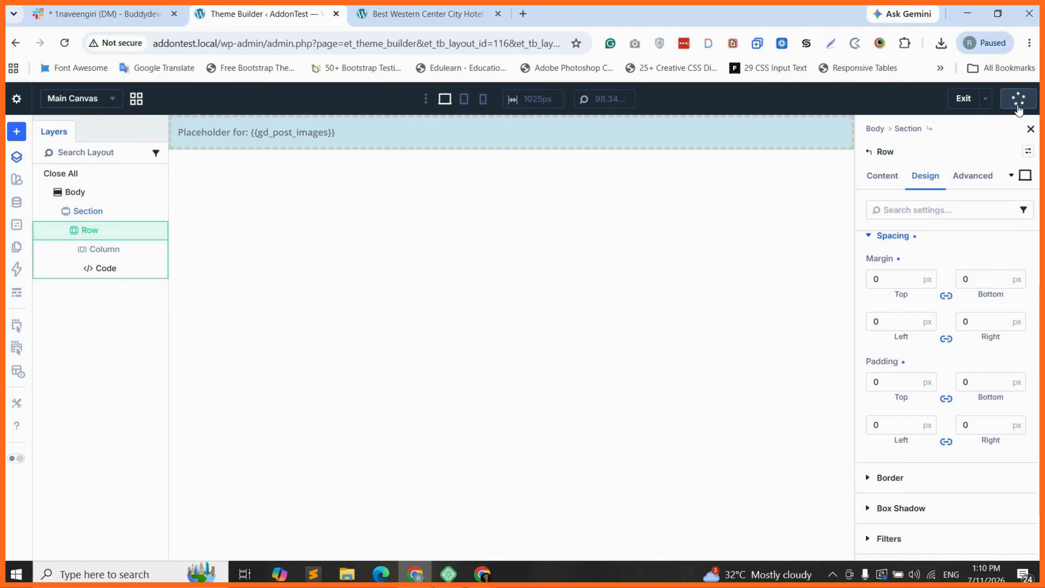
click(17, 44)
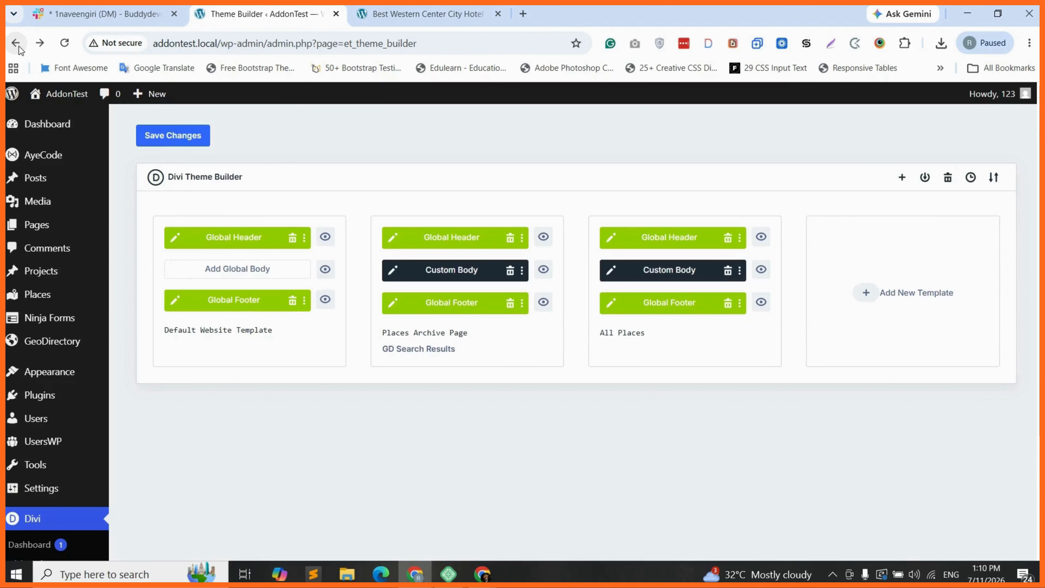
click(185, 144)
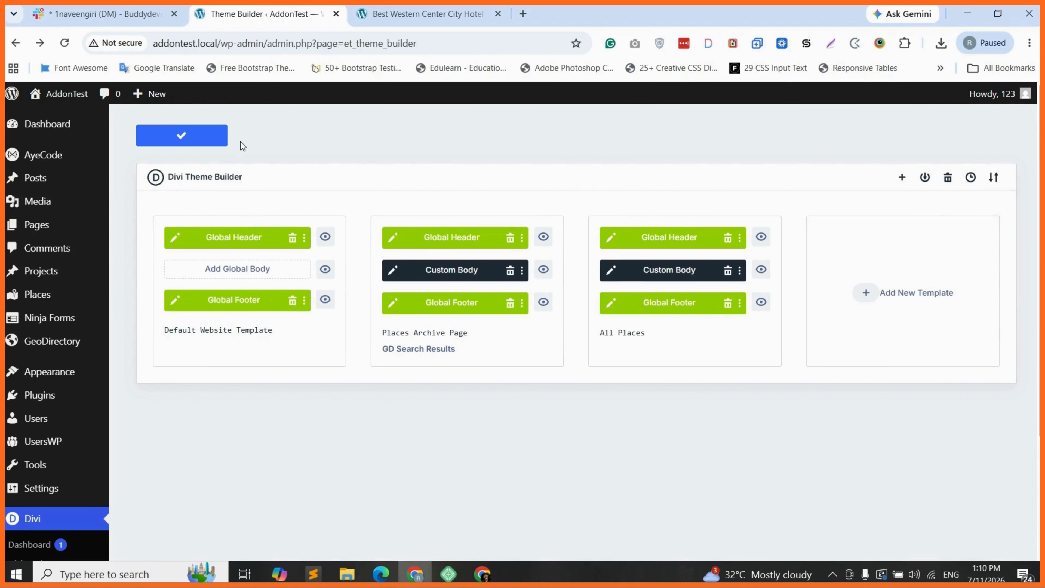
Step: Reload the Best Western Center City Hotel listing page and move backward through its image slider
click(400, 17)
click(64, 43)
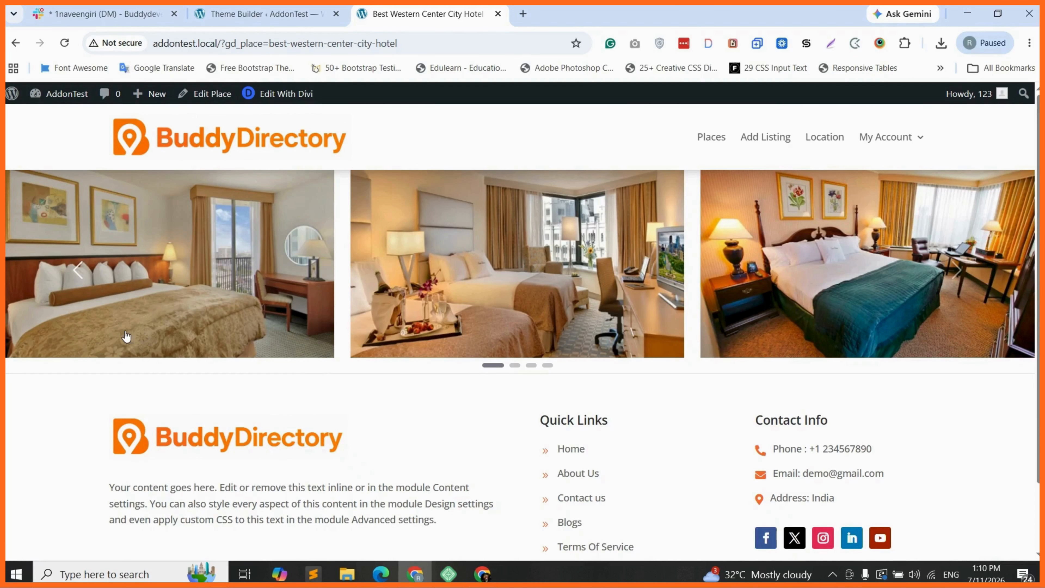
click(79, 271)
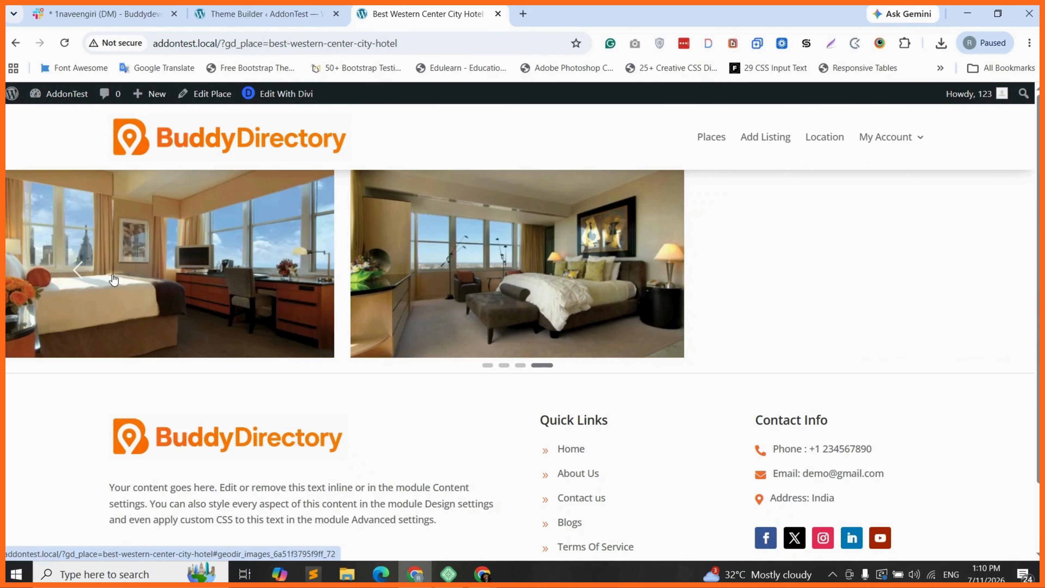
click(75, 271)
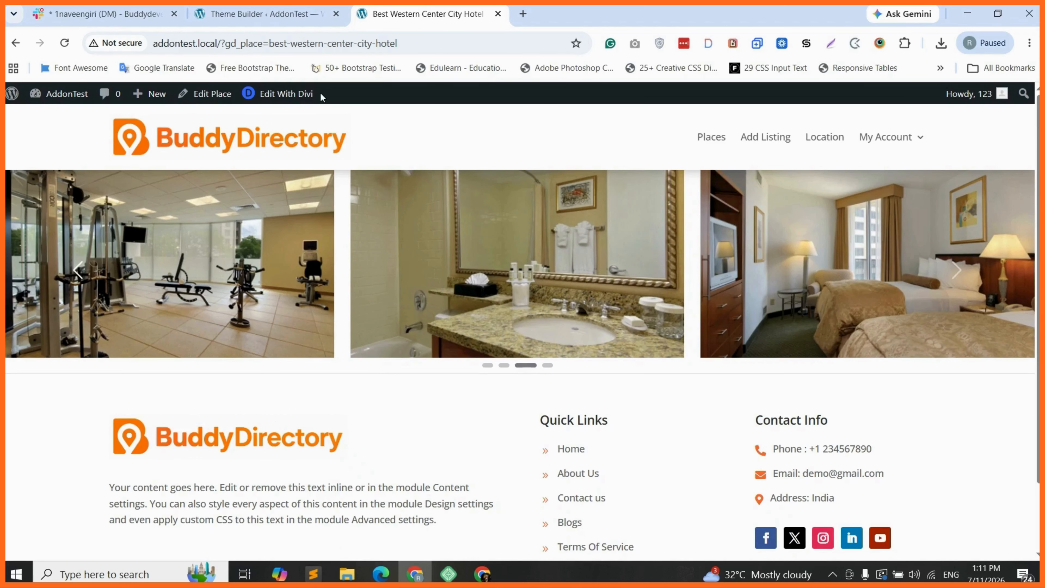
Step: Reopen the All Places custom body in the Theme Builder and open the settings of its post images Code module
click(265, 12)
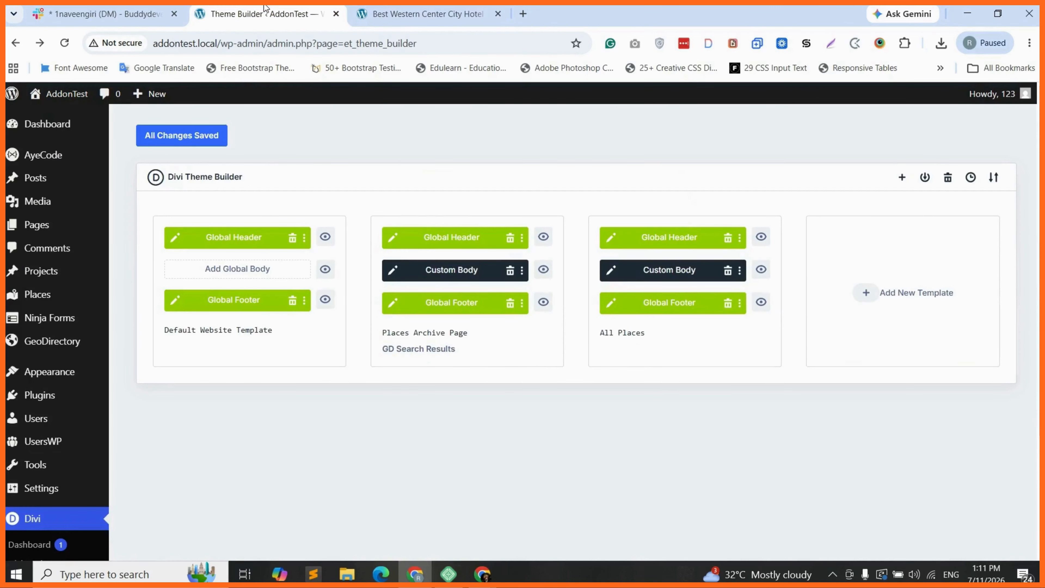
click(612, 271)
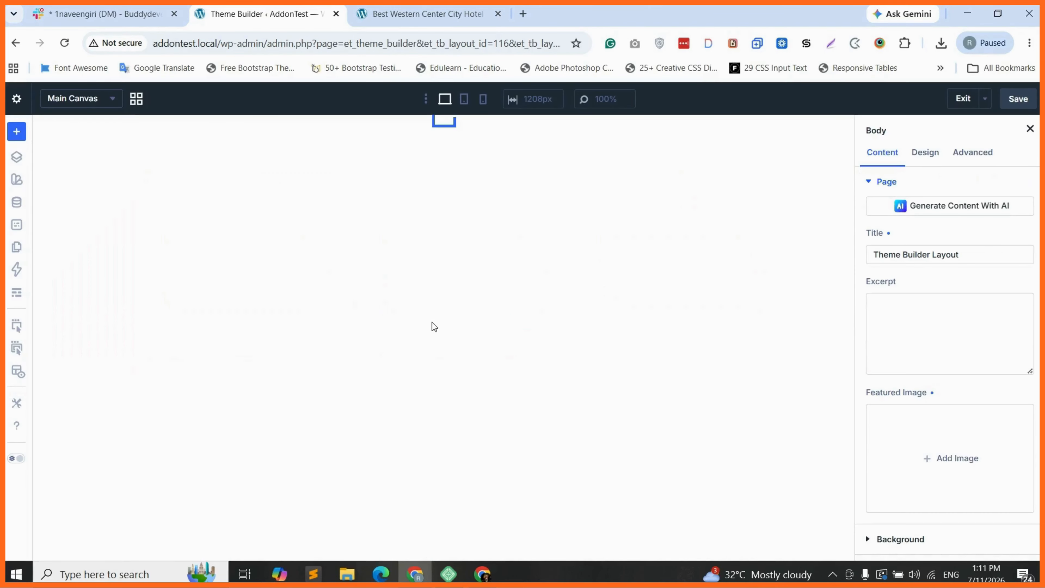
click(217, 137)
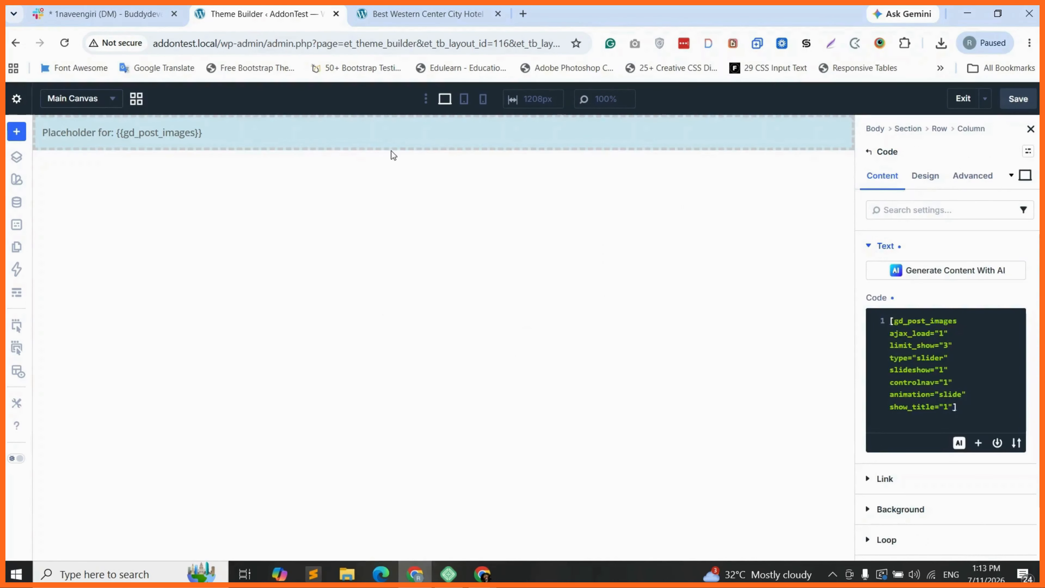
Step: Insert a new two-column offset section below the post images, with the wider column first, and add a Code module to that column
click(428, 145)
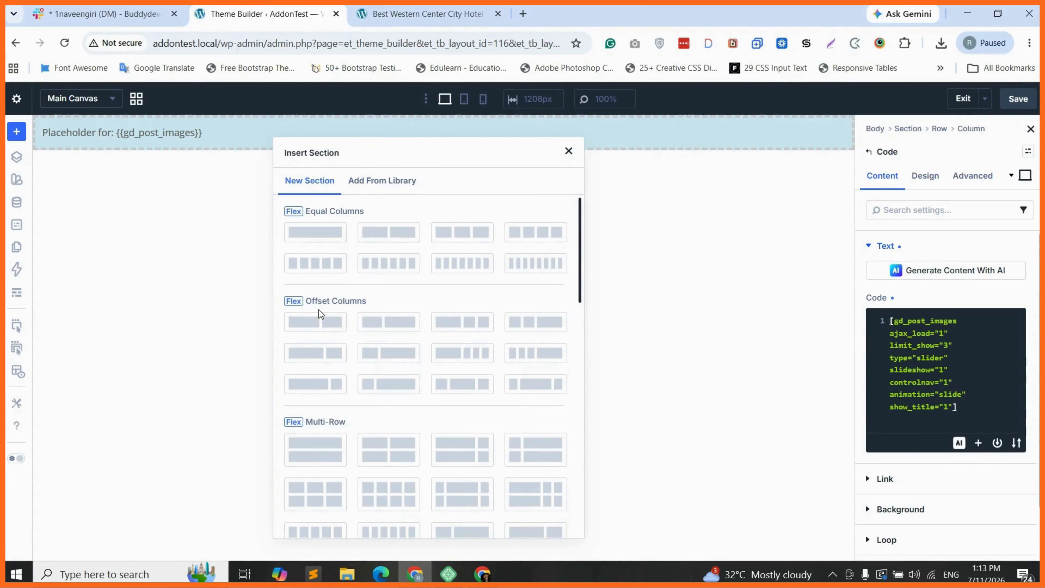
click(319, 328)
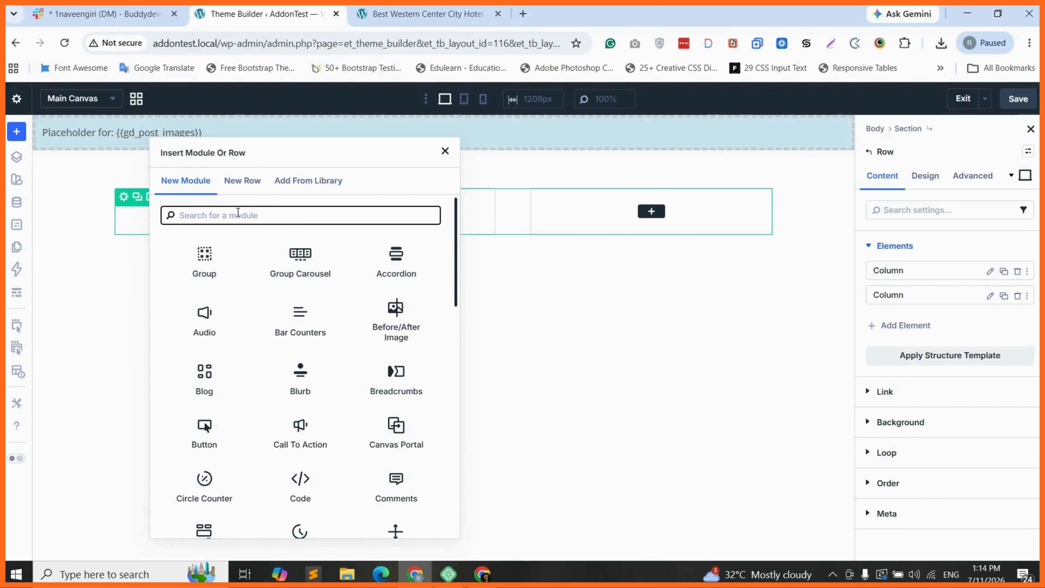
text(code)
click(214, 260)
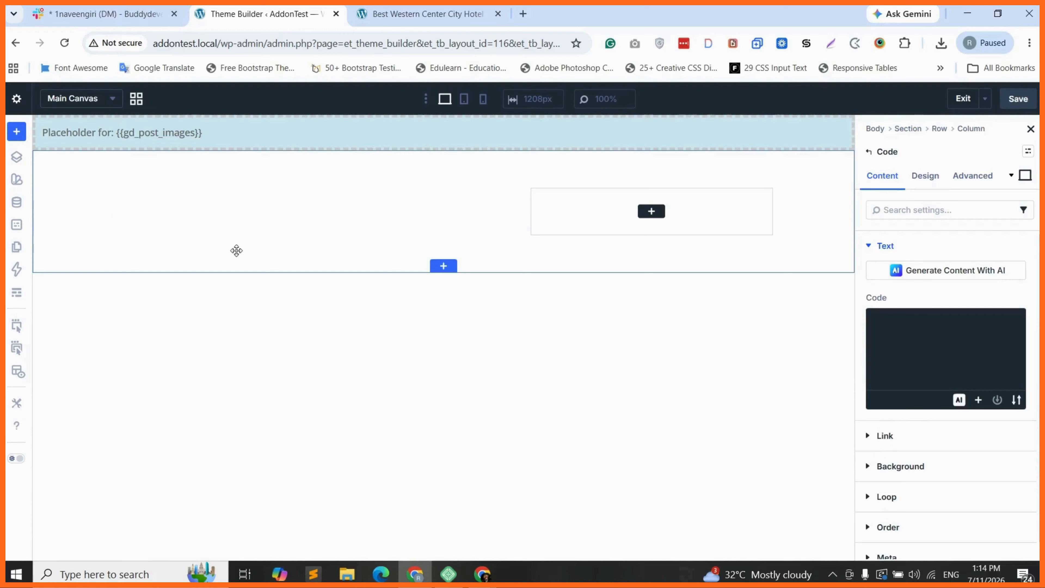
Step: Open the shortcode builder for the new Code module and choose the gd_post_title (GD > Post Title) shortcode
click(921, 321)
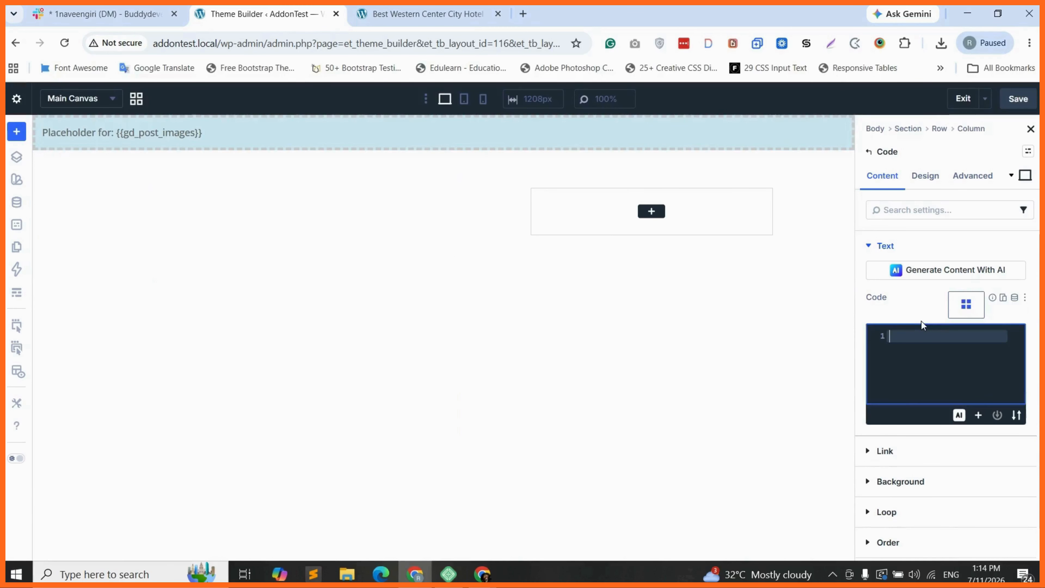
click(967, 303)
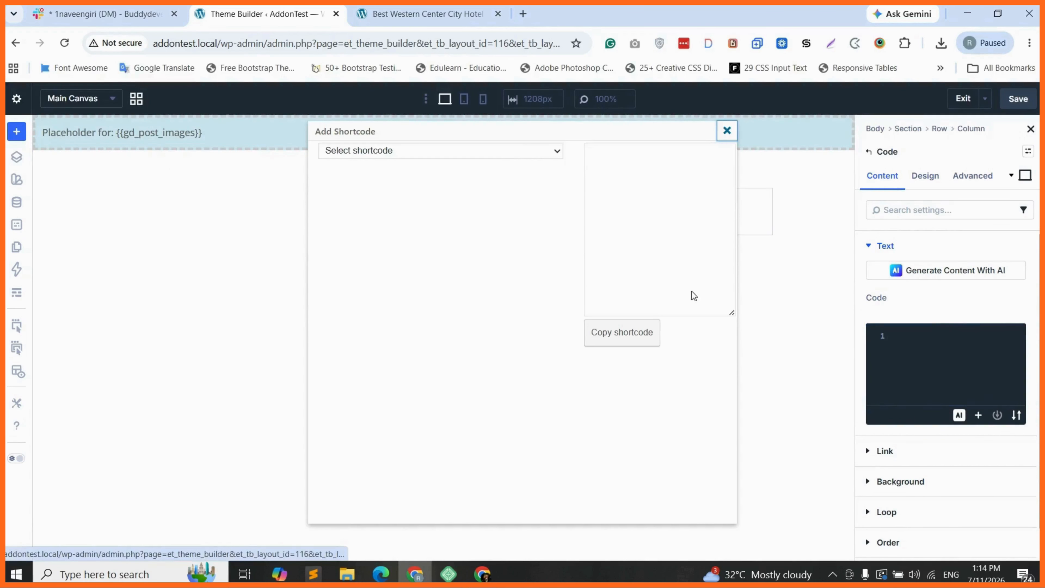
click(434, 149)
scroll(382, 371, down, 3)
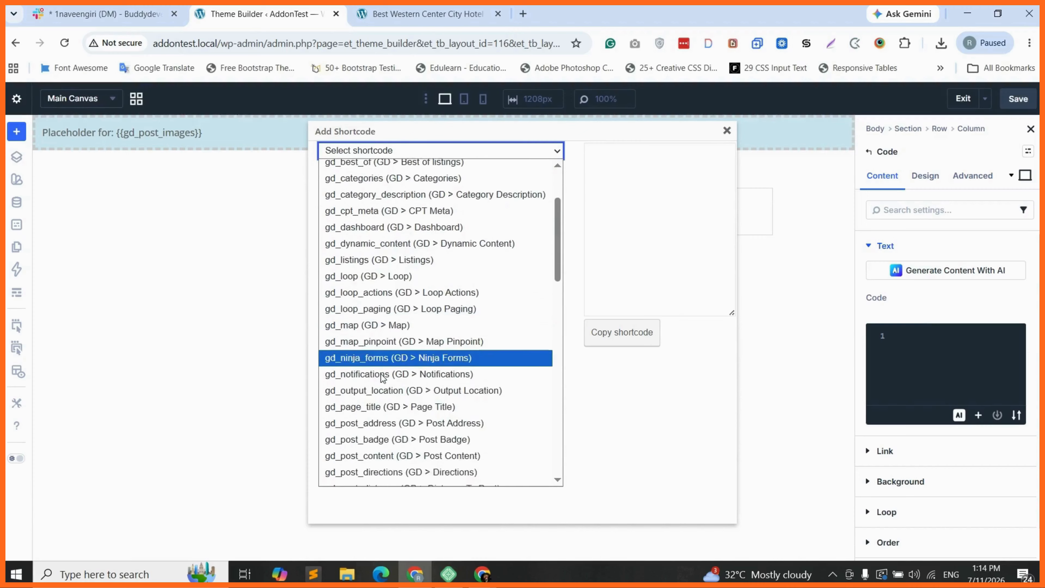
scroll(384, 400, down, 2)
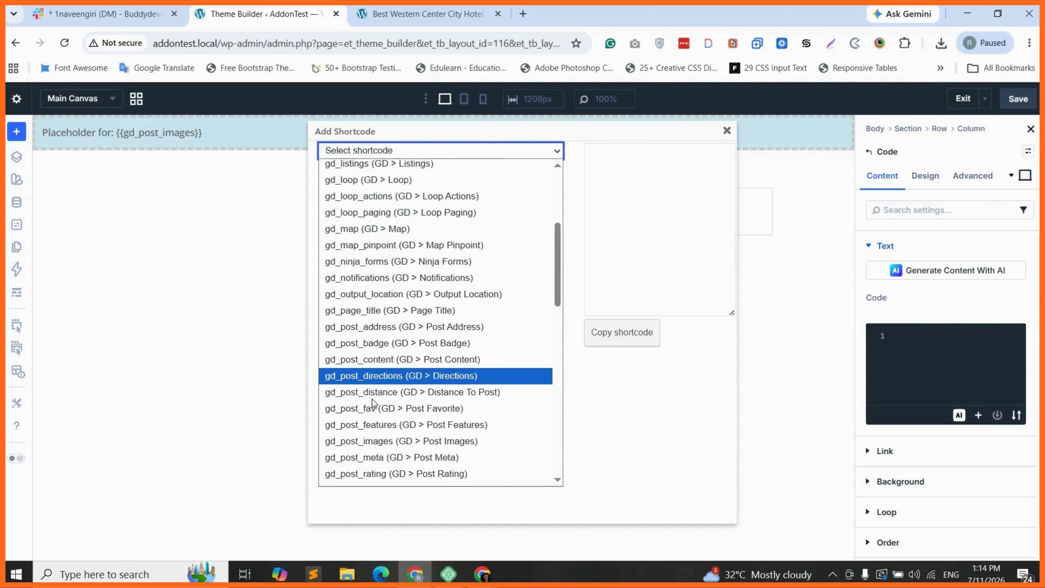
scroll(387, 428, down, 1)
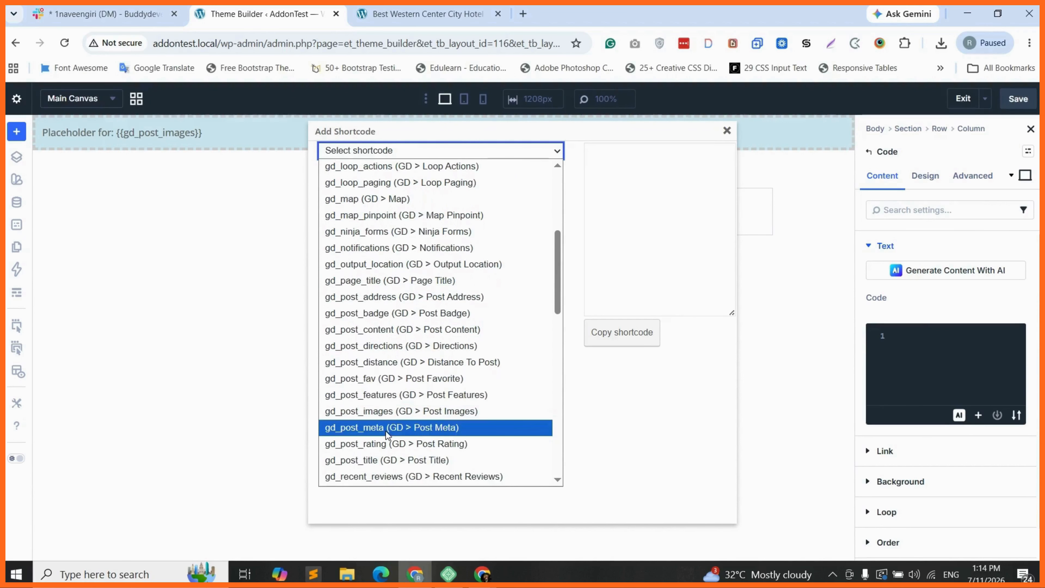
click(374, 459)
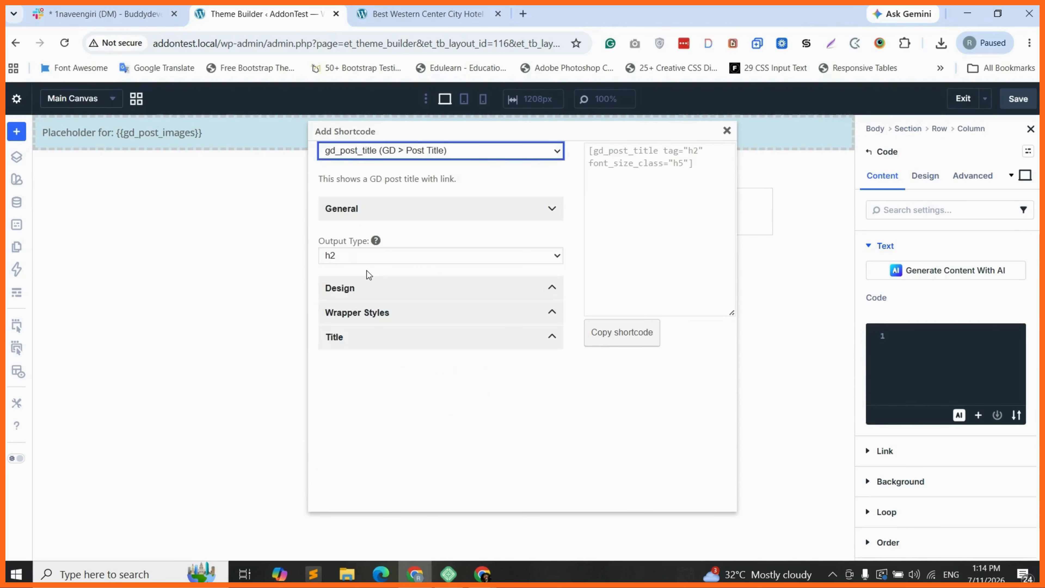
Step: Set the post title shortcode's font size to h3 in its design options
click(351, 288)
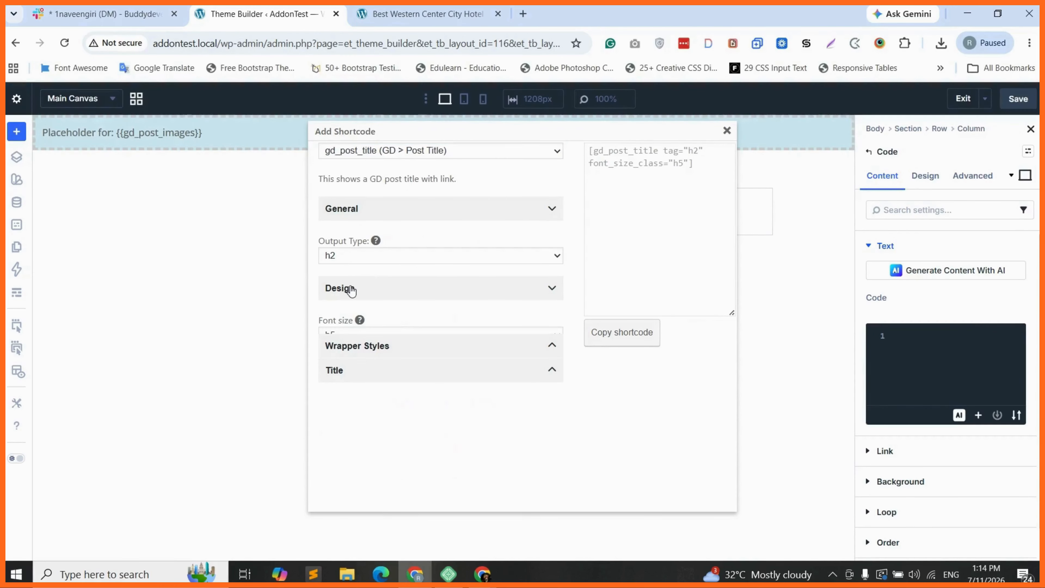
click(345, 334)
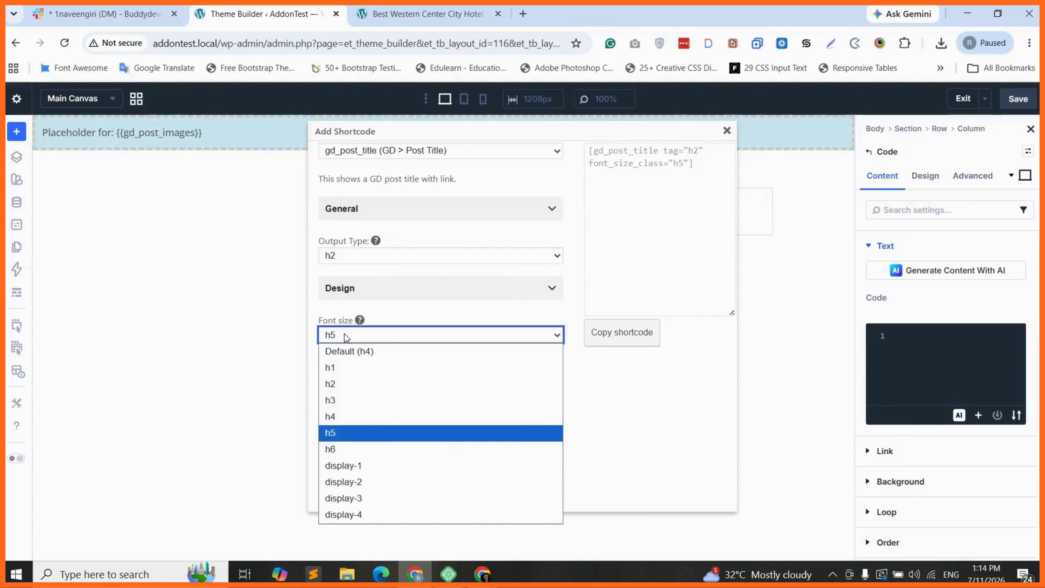
click(340, 400)
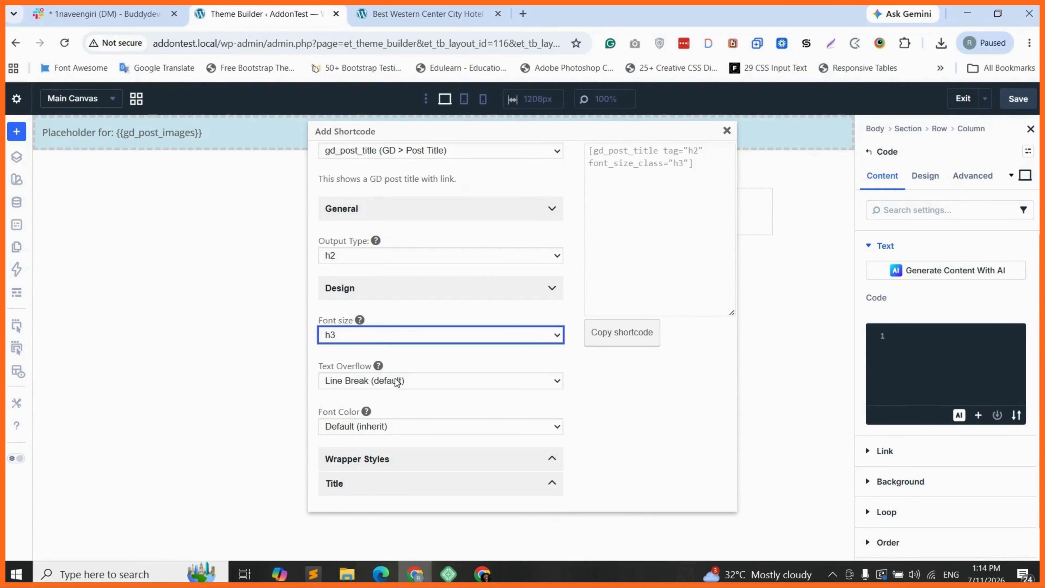
Step: Look through the wrapper style and title options of the post title shortcode
click(374, 460)
scroll(372, 388, down, 8)
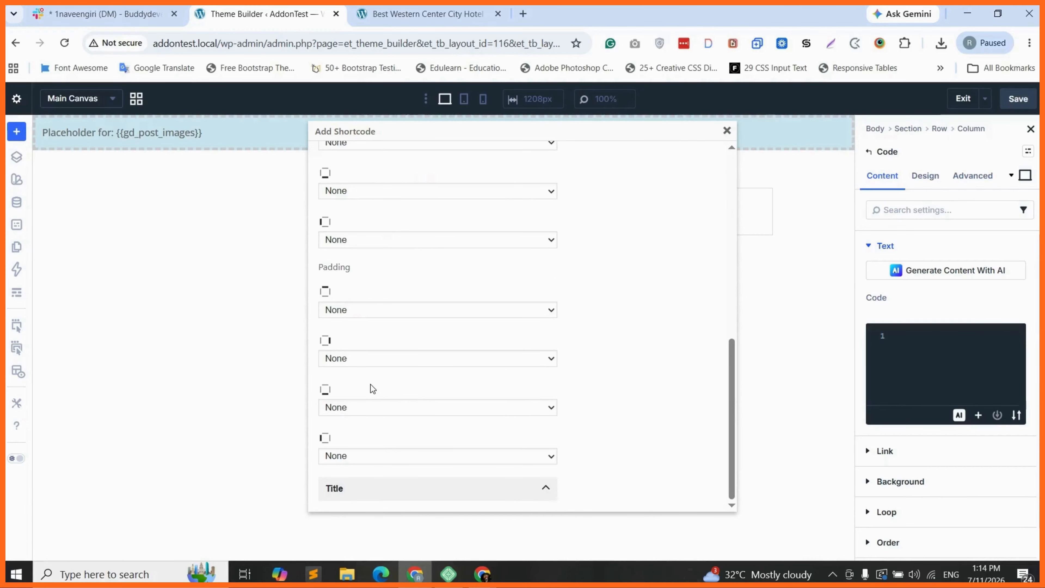
scroll(373, 388, up, 3)
scroll(369, 399, down, 3)
click(365, 488)
scroll(364, 488, down, 2)
scroll(493, 366, up, 15)
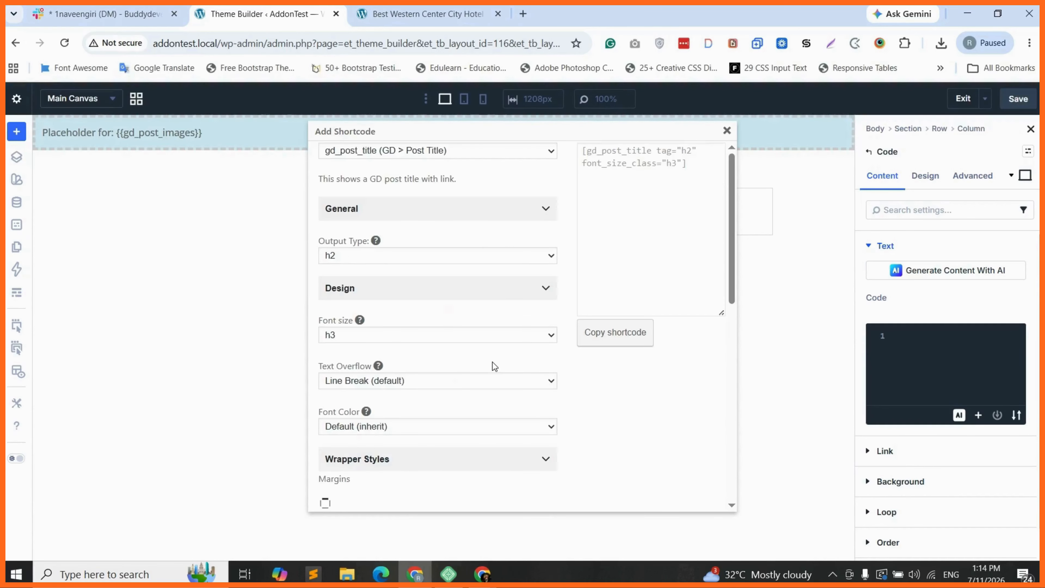
Step: Copy the generated post title shortcode into the Code module and change its font_size_class to h2
click(614, 333)
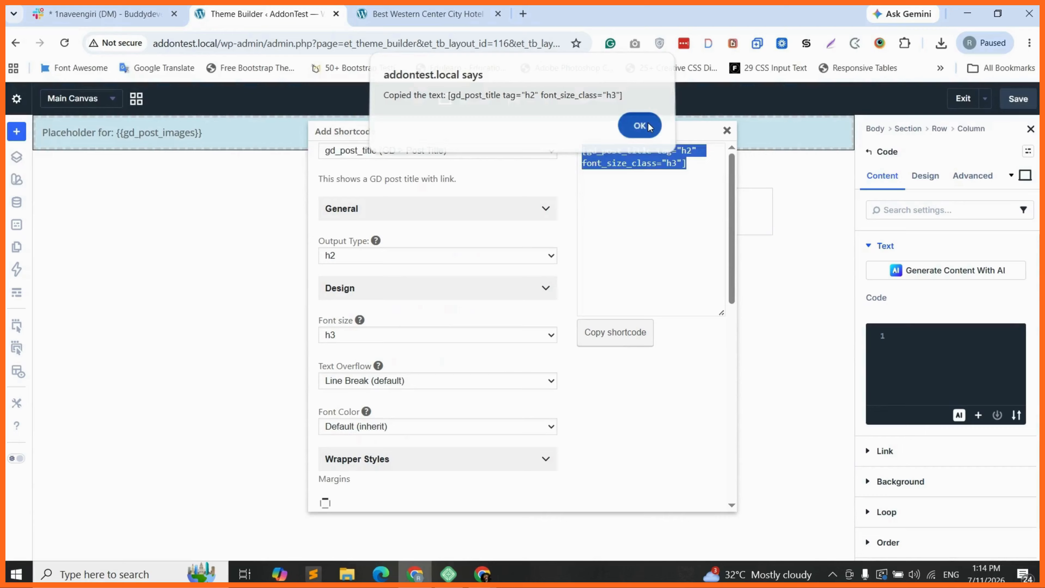
click(640, 126)
click(939, 355)
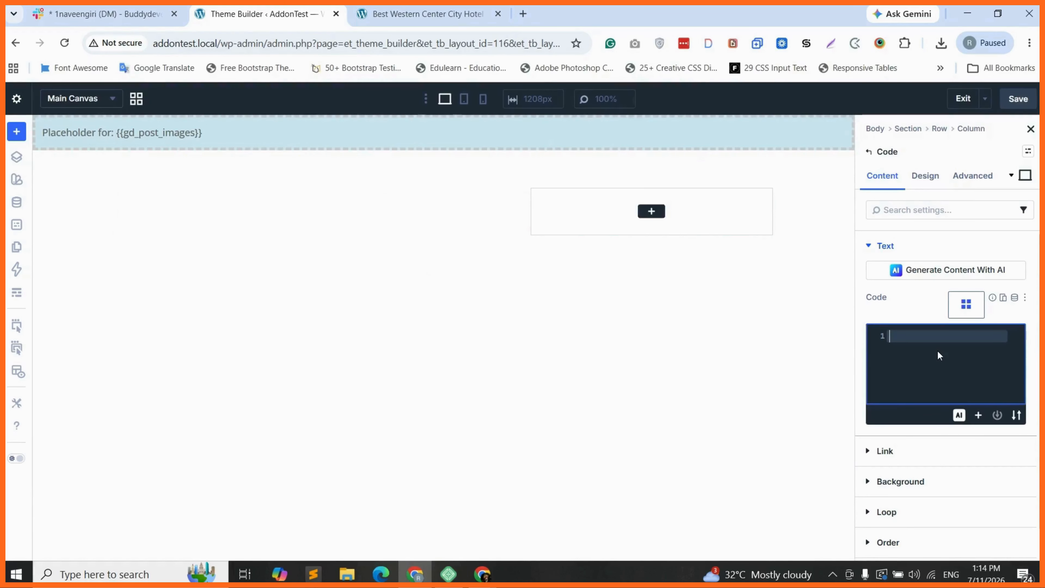
key(ctrl+v)
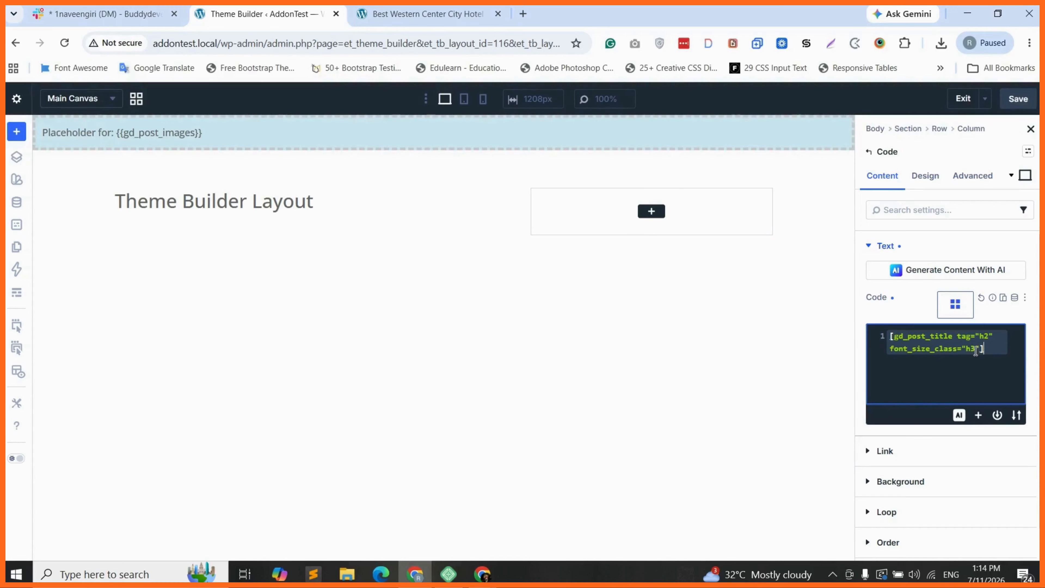
key(BackSpace)
text(2)
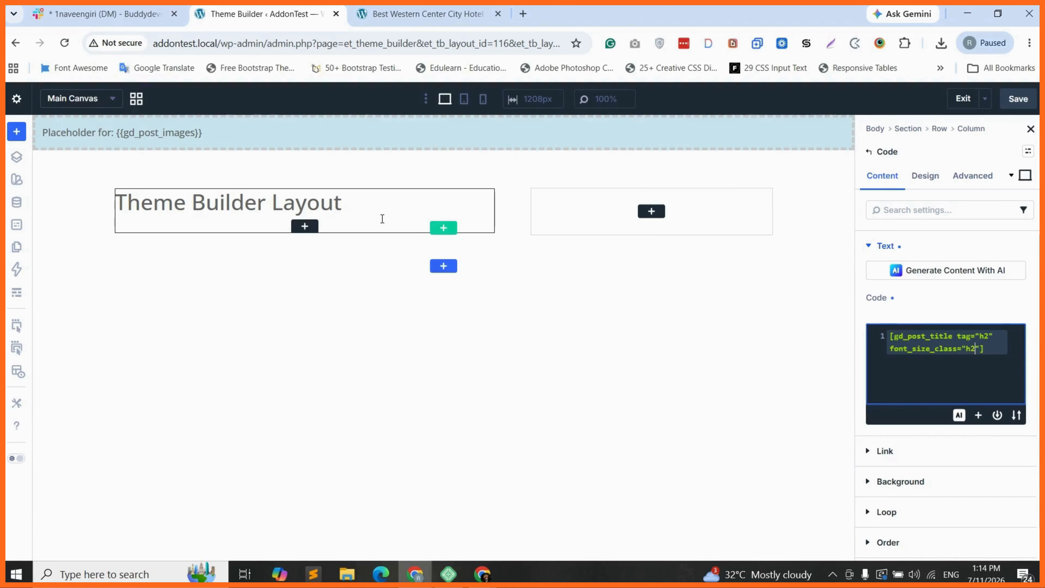
Step: Add a Code module to the empty narrower column beside the post title
click(651, 212)
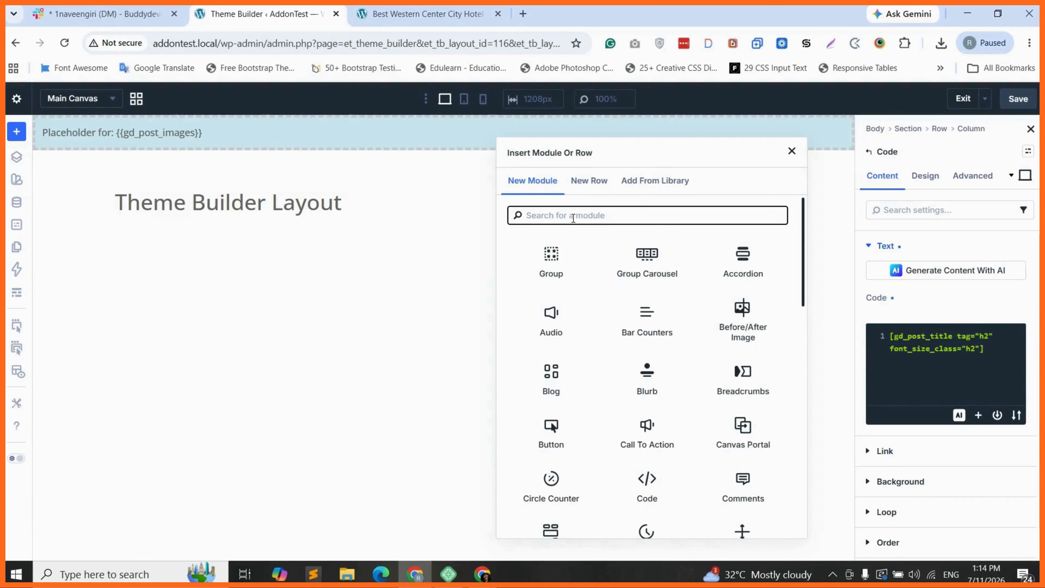
text(co)
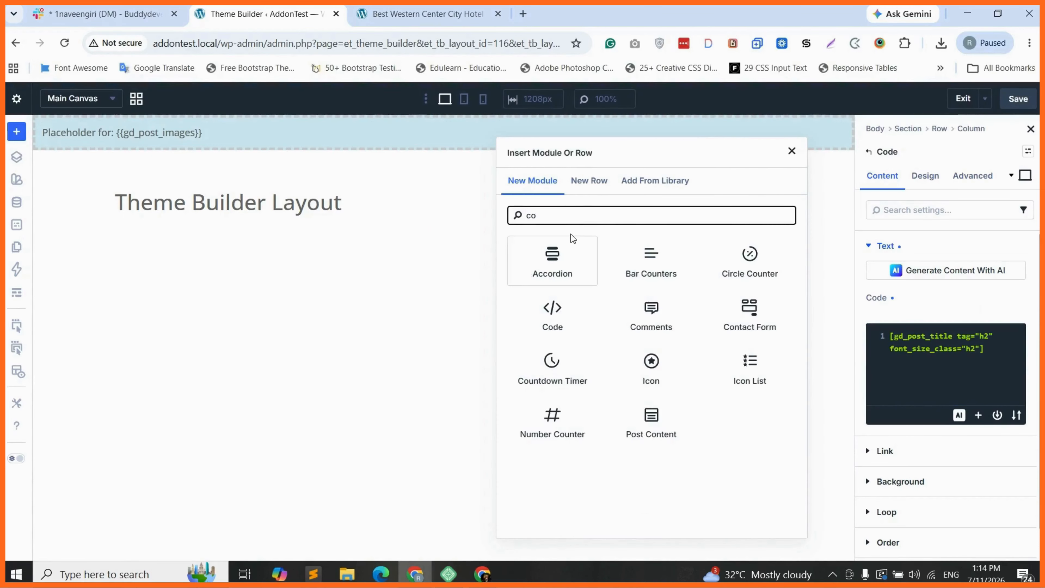
click(553, 315)
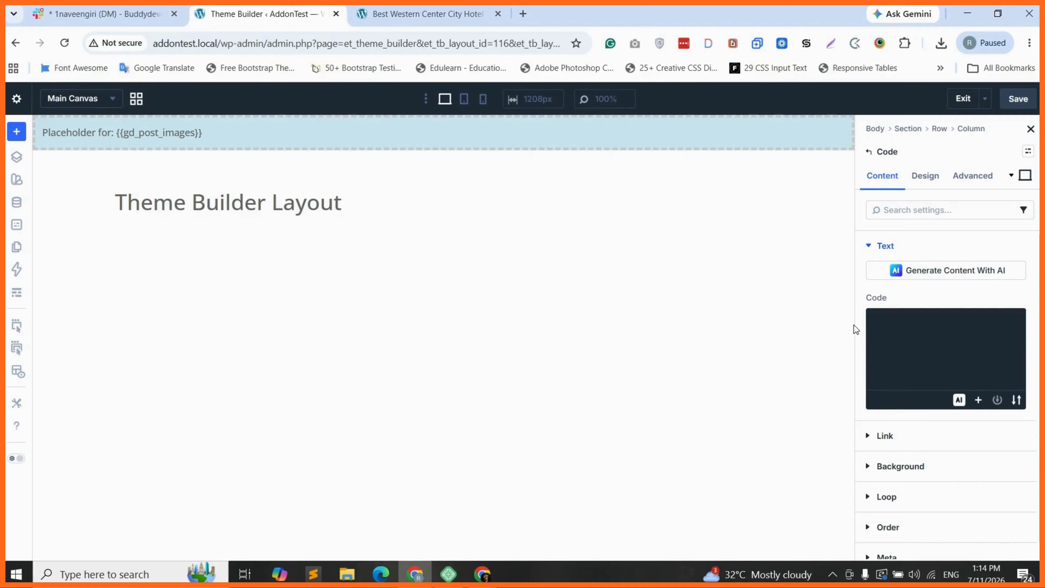
Step: Open the shortcode builder for this Code module and choose the gd_post_fav (GD > Post Favorite) shortcode
click(967, 317)
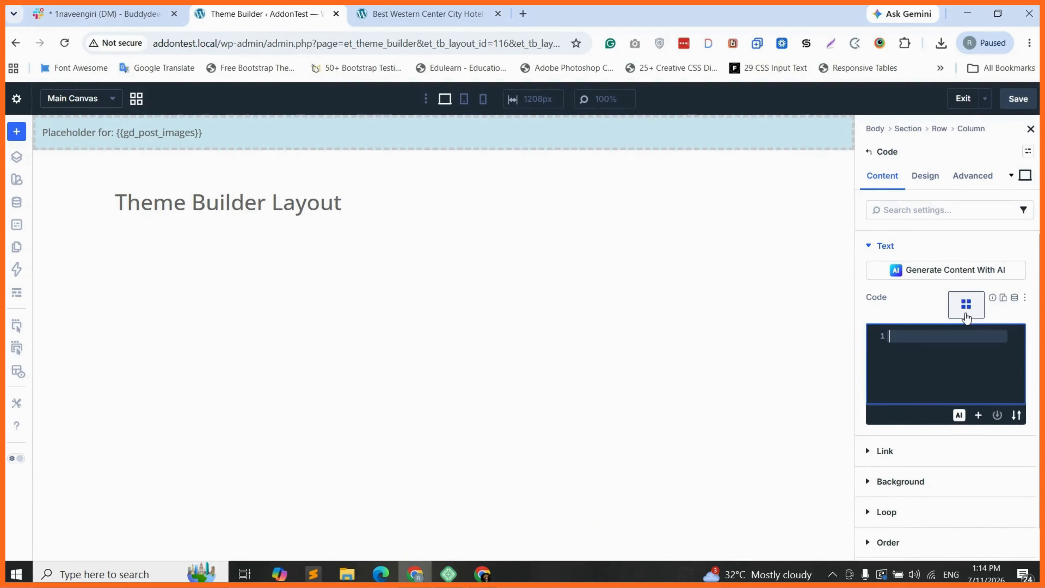
click(964, 306)
click(419, 157)
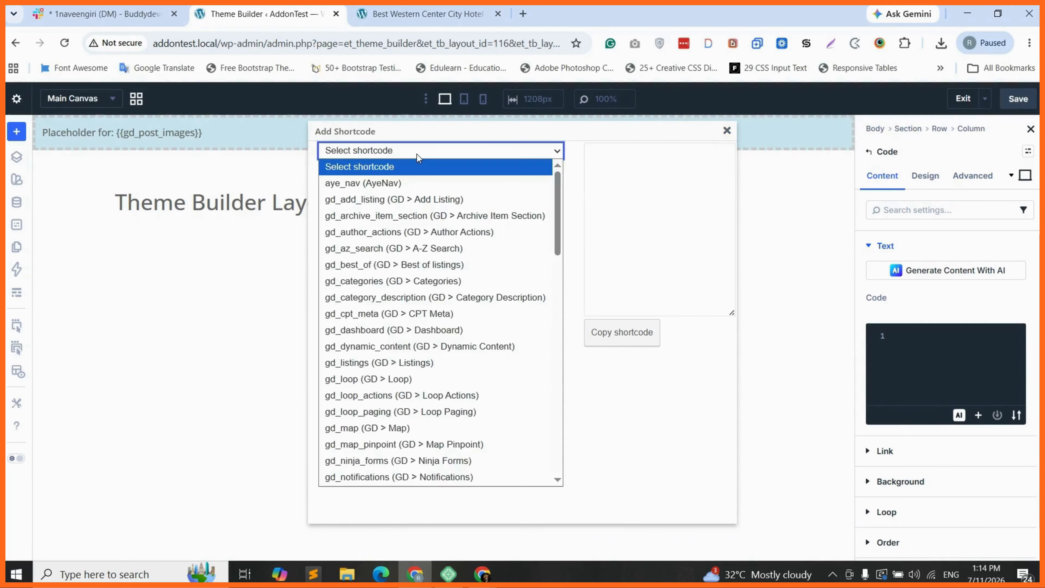
scroll(403, 342, down, 2)
scroll(386, 374, down, 5)
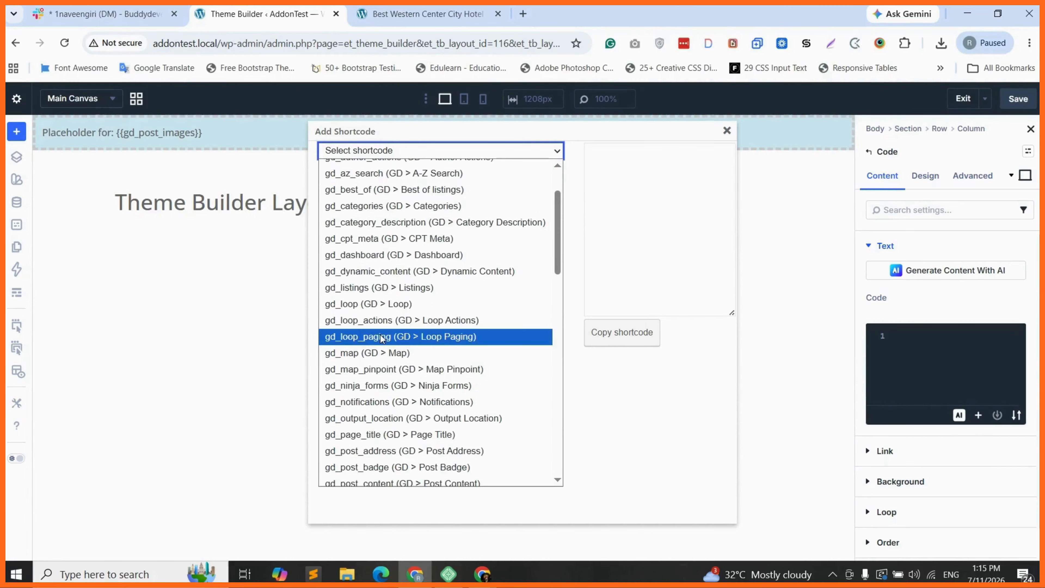
click(377, 380)
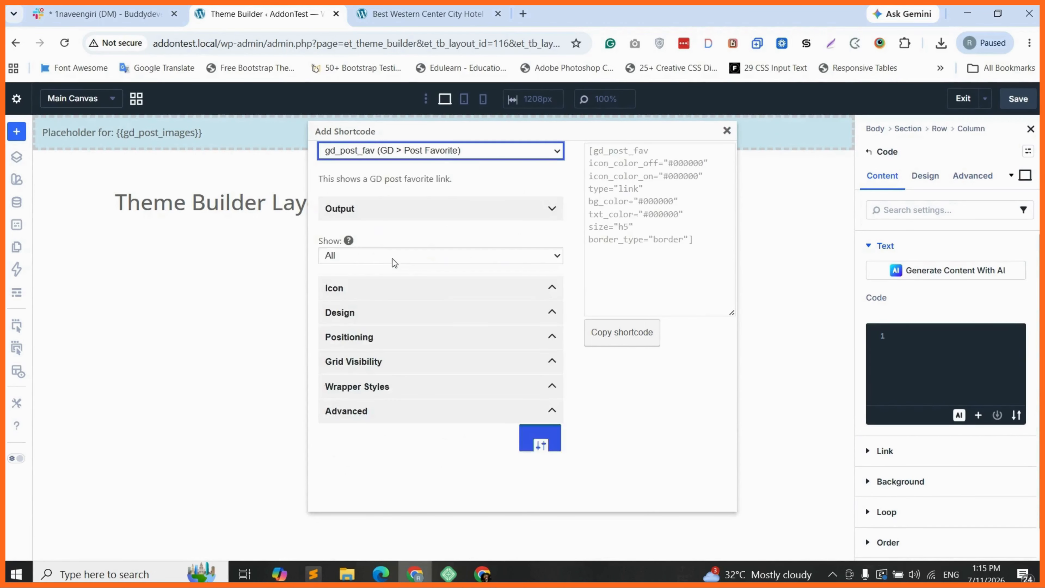
Step: Keep the favorite shortcode's output set to show All and expand its icon settings, leaving the icon class empty
click(376, 257)
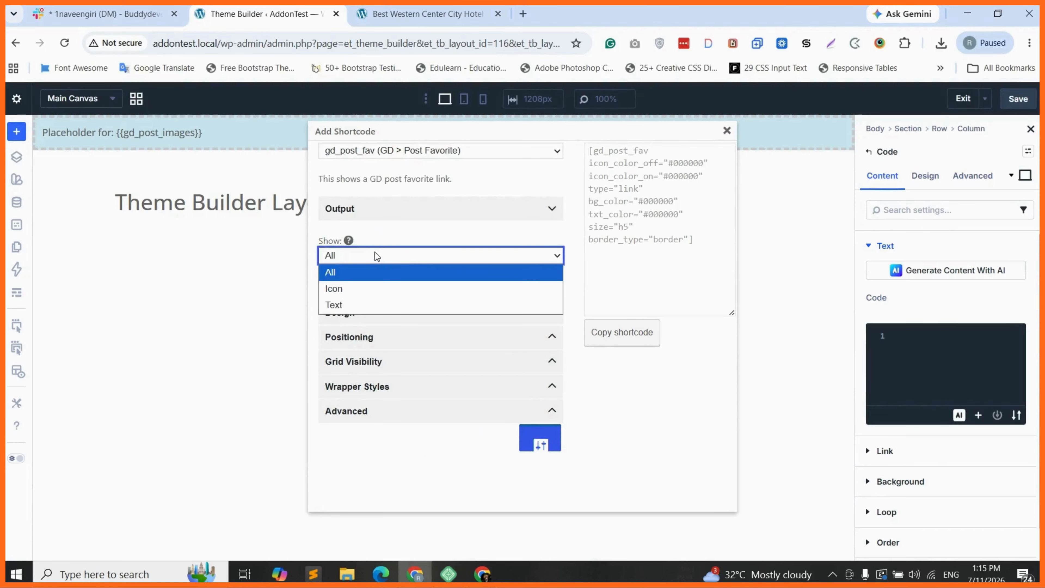
click(353, 274)
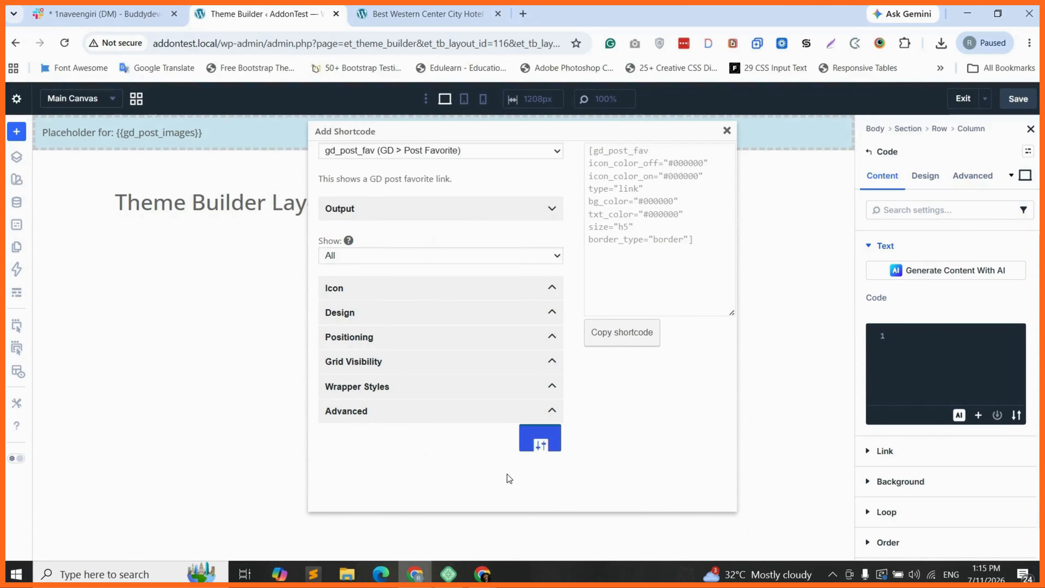
click(548, 439)
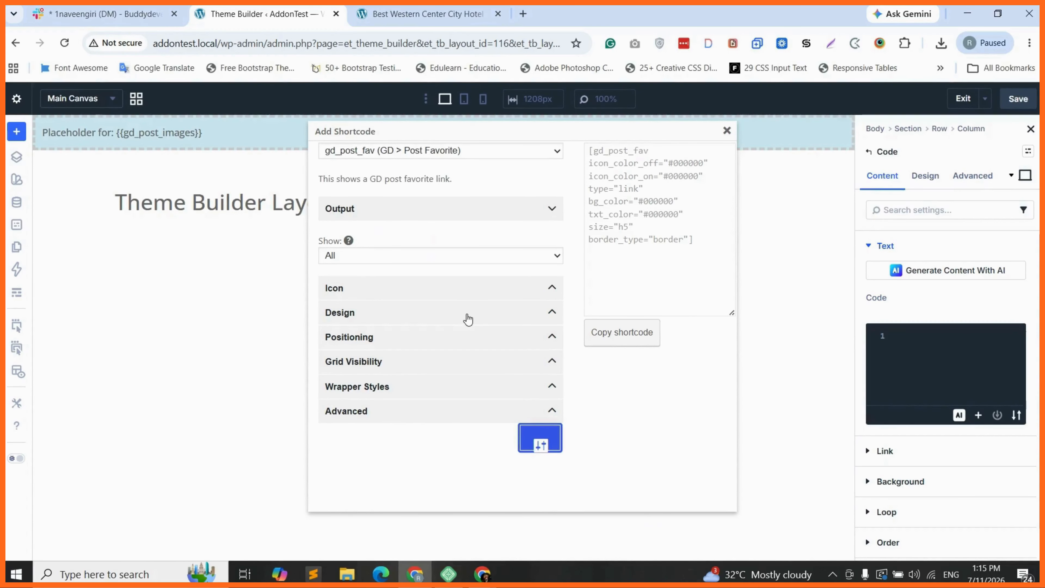
click(385, 291)
scroll(354, 333, down, 1)
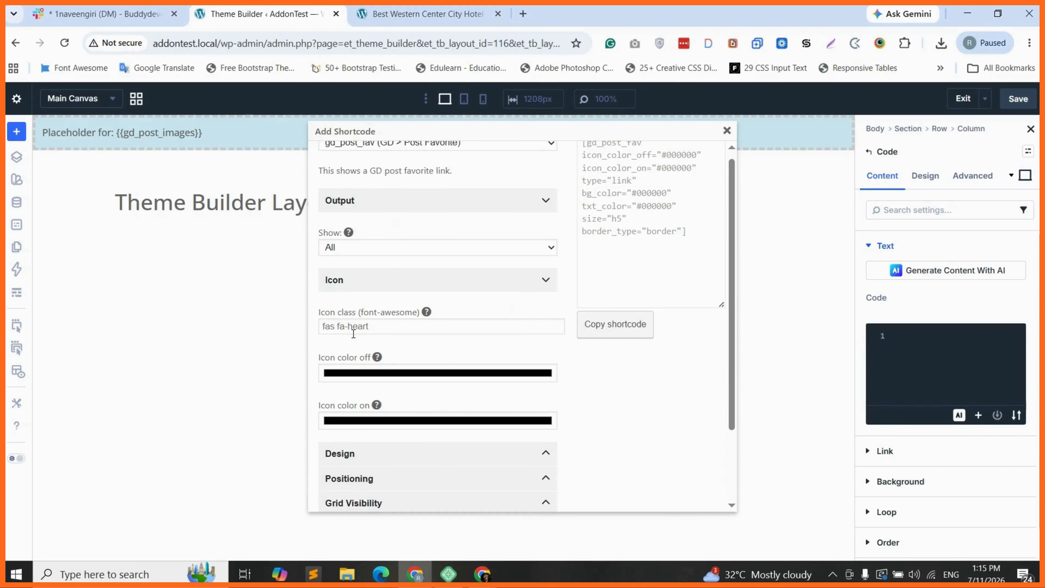
scroll(353, 333, down, 1)
click(375, 301)
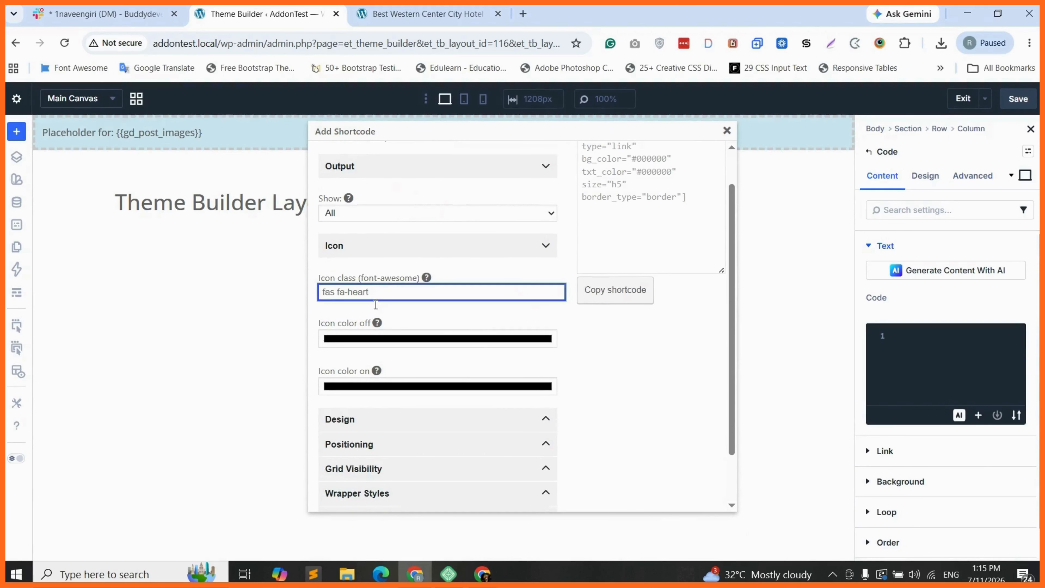
scroll(375, 305, down, 1)
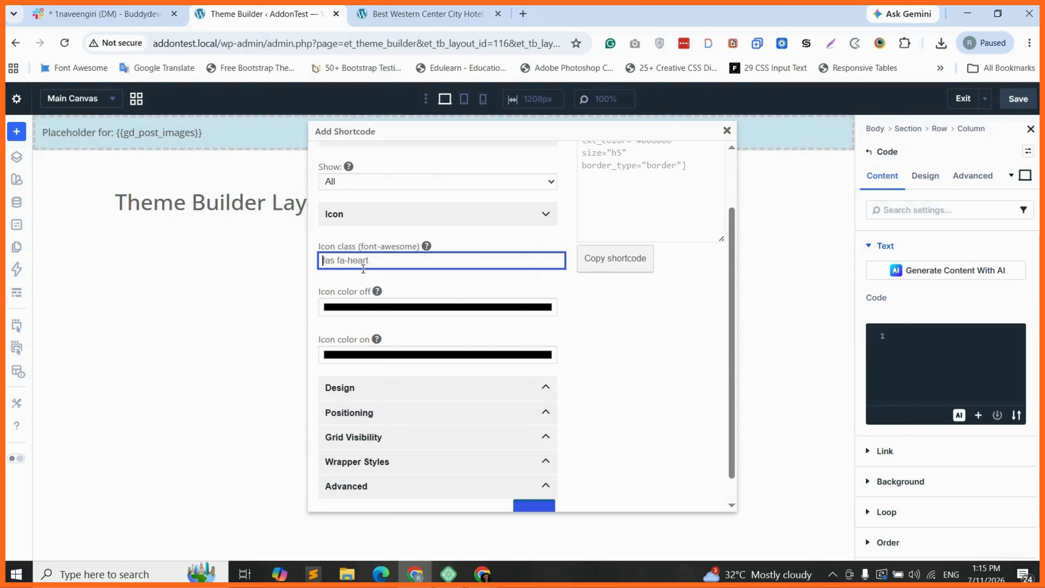
Step: Set the favorite icon's off color to light gray (RGB 214, 214, 214) and its on color to green (RGB 12, 182, 23)
click(381, 307)
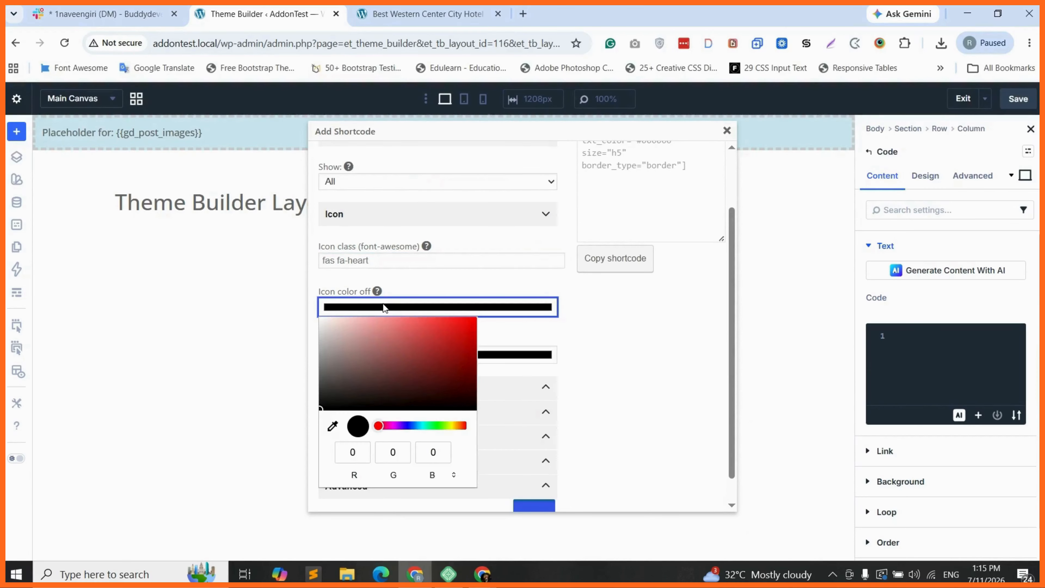
click(320, 333)
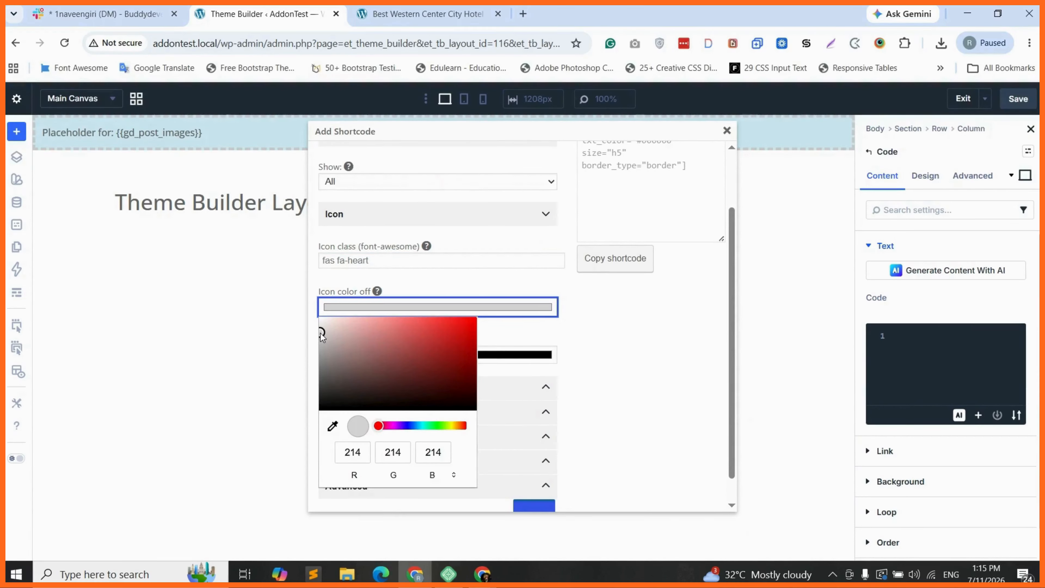
click(425, 355)
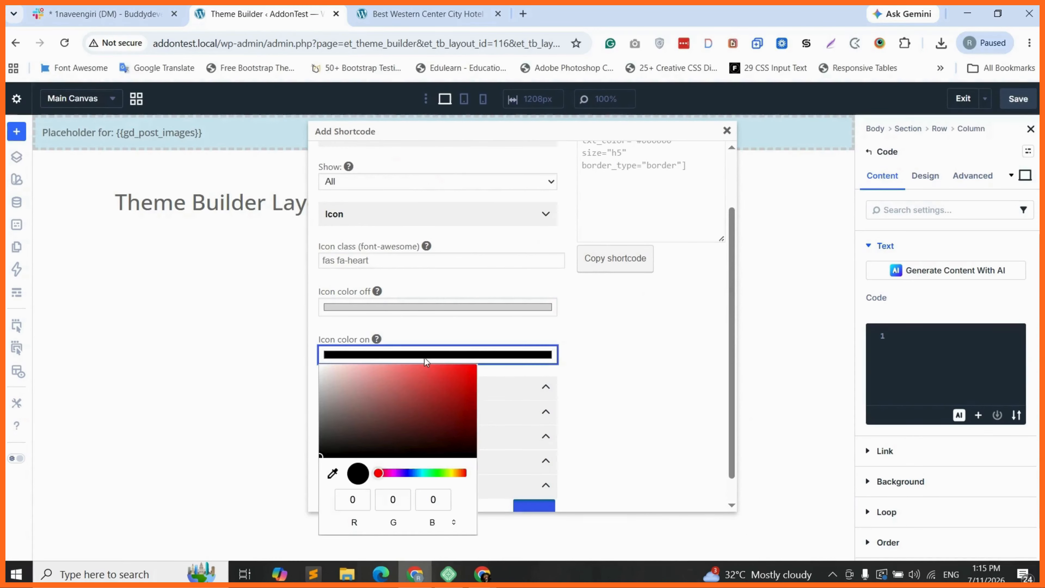
click(436, 473)
click(462, 393)
click(465, 391)
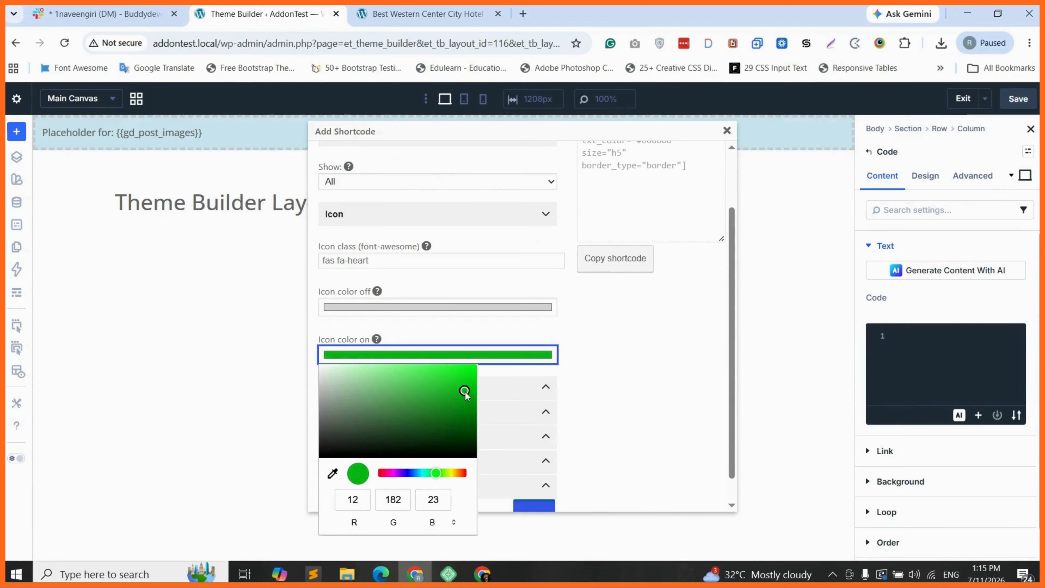
Step: In the favorite shortcode's design settings, set the badge color to Light and the badge size to h3
click(598, 420)
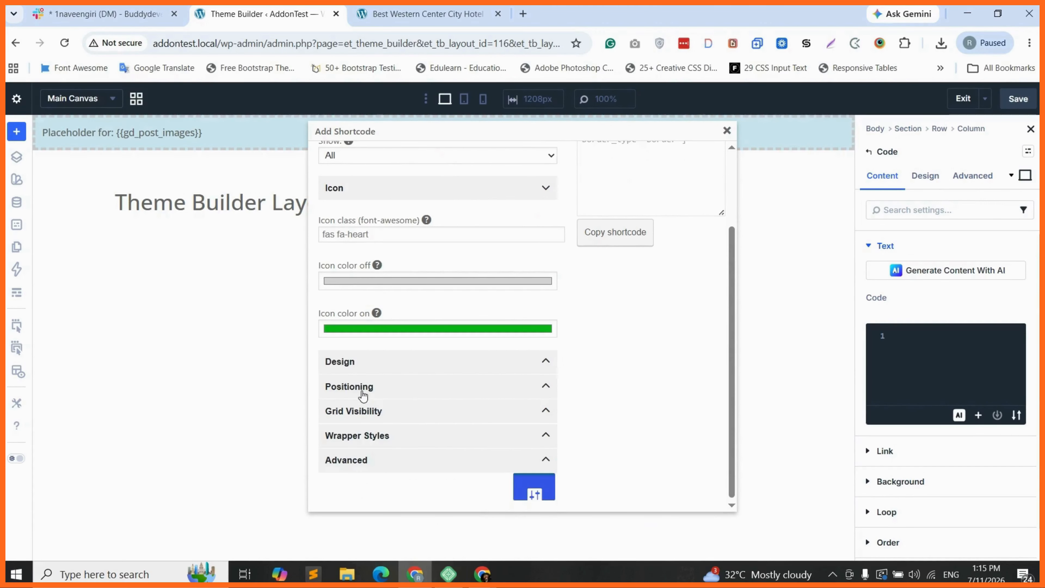
click(365, 368)
scroll(352, 292, down, 2)
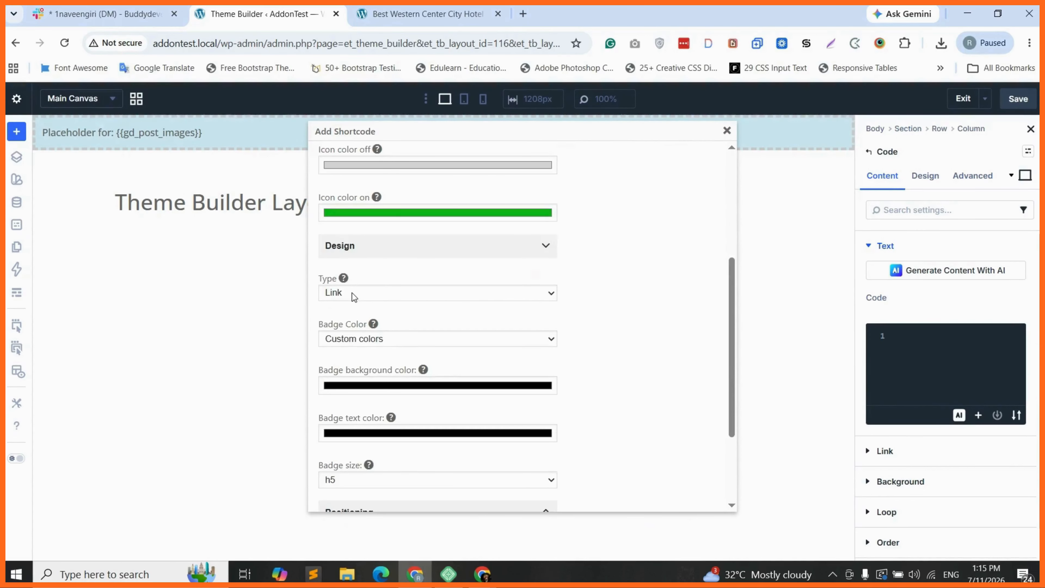
scroll(407, 360, down, 2)
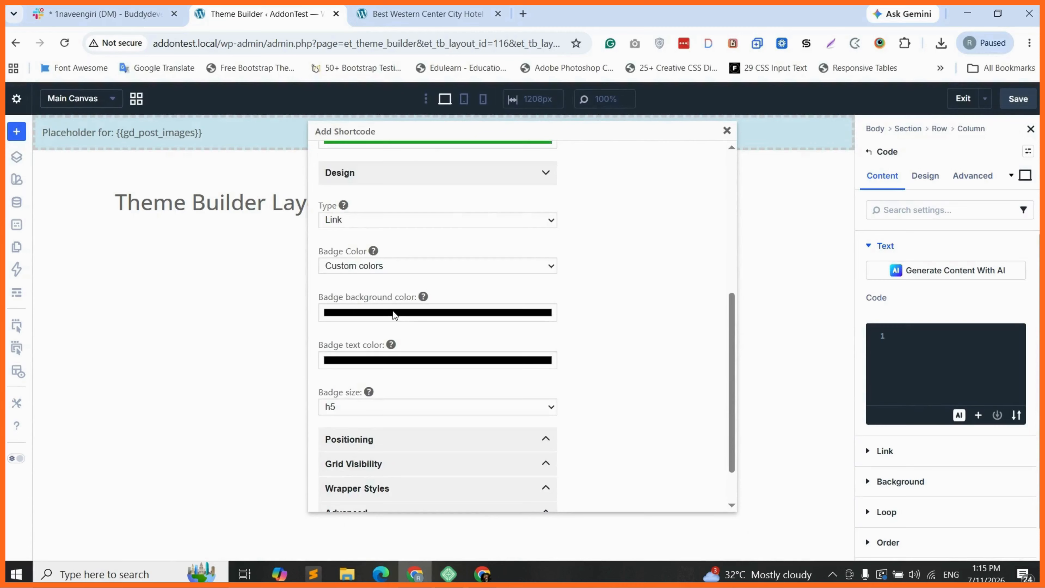
click(392, 265)
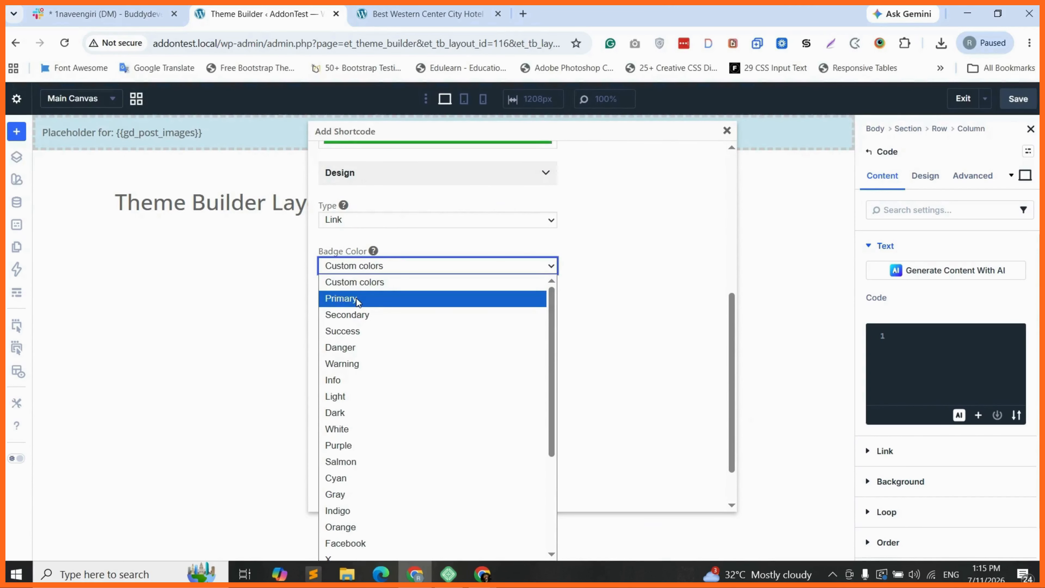
click(345, 396)
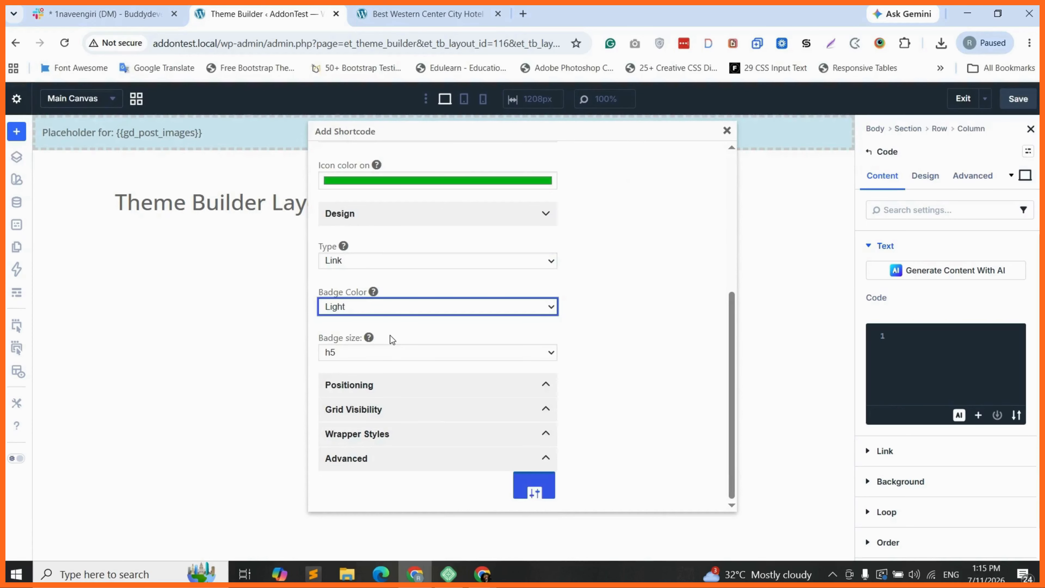
click(344, 351)
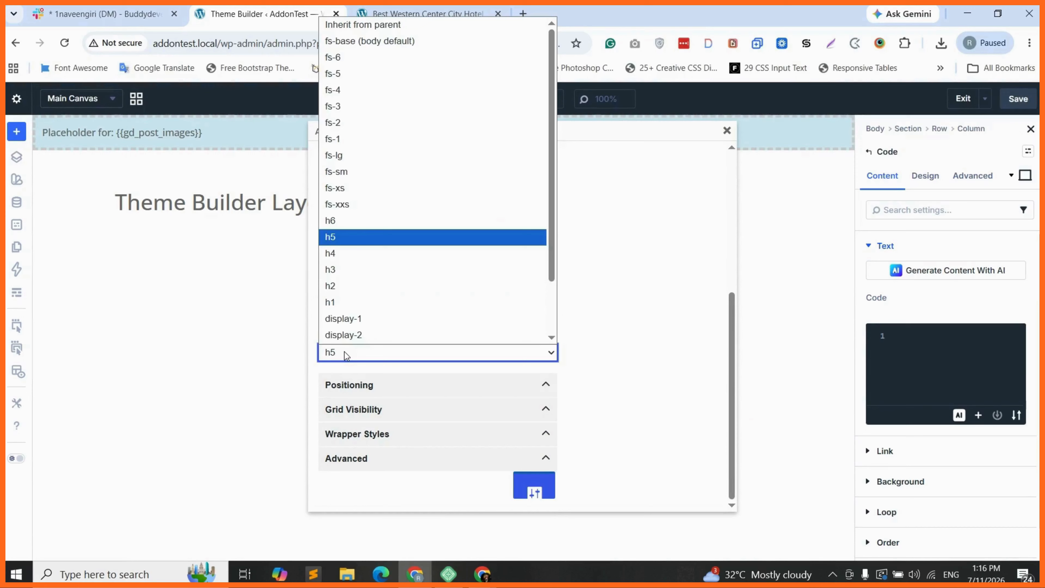
click(337, 270)
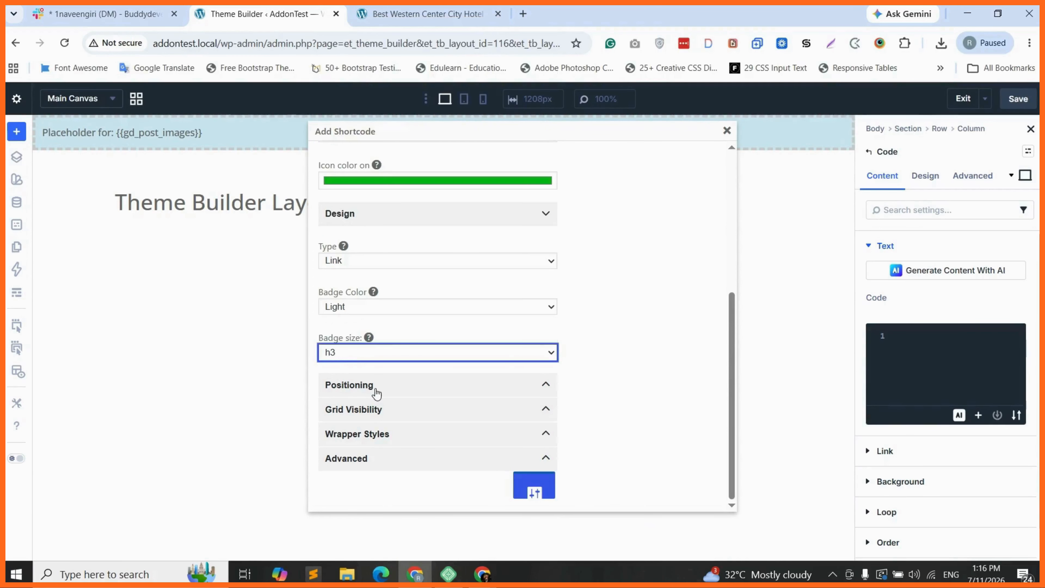
Step: Set the favorite link's alignment to Right and look through its wrapper style options
click(381, 387)
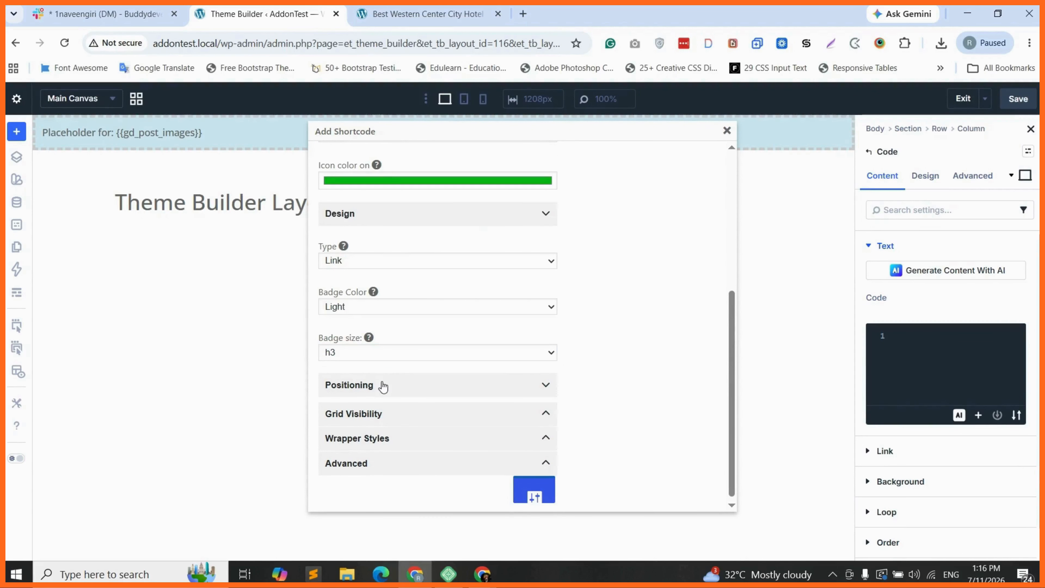
scroll(371, 370, down, 2)
click(353, 335)
click(360, 399)
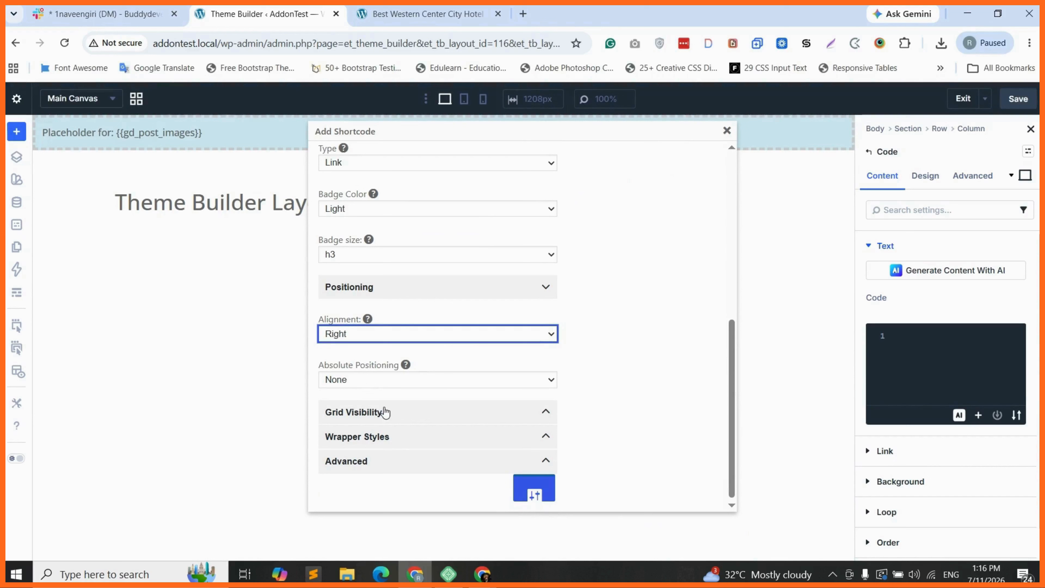
click(392, 444)
scroll(375, 349, down, 5)
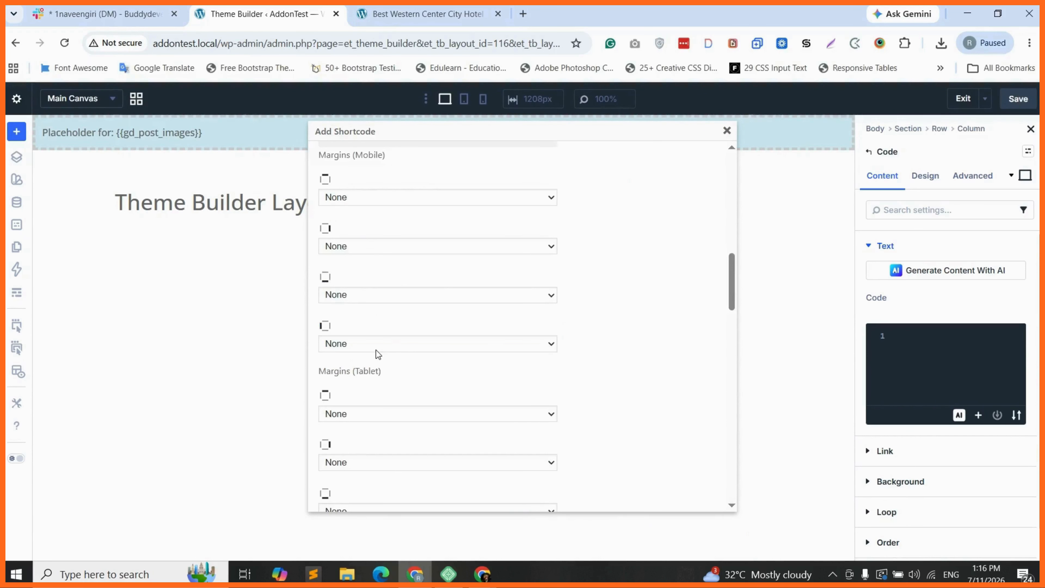
scroll(375, 349, down, 3)
scroll(353, 393, down, 12)
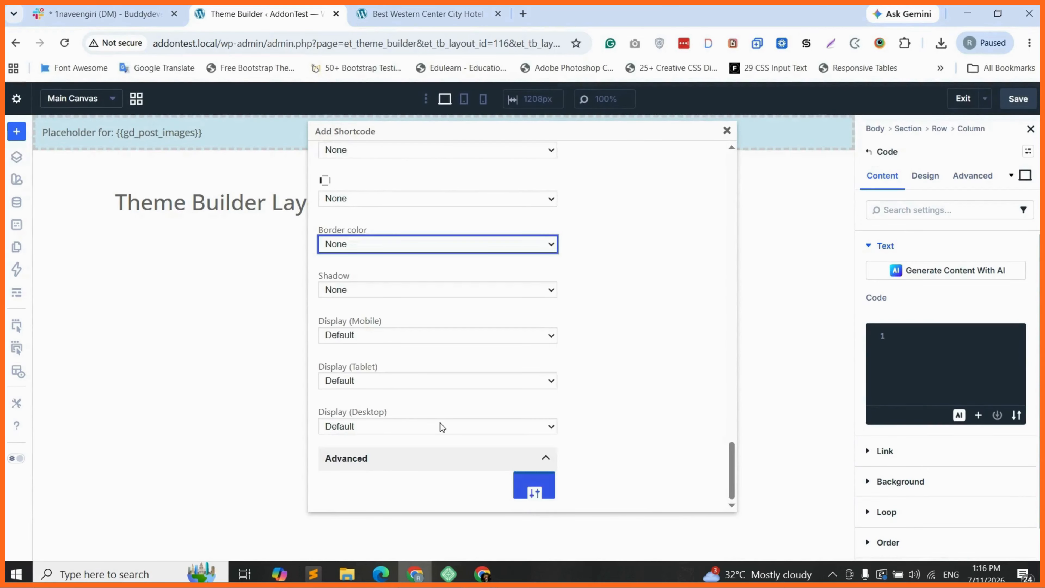
Step: Copy the generated gd_post_fav shortcode and paste it into the empty Code module
scroll(663, 260, up, 15)
scroll(664, 260, up, 10)
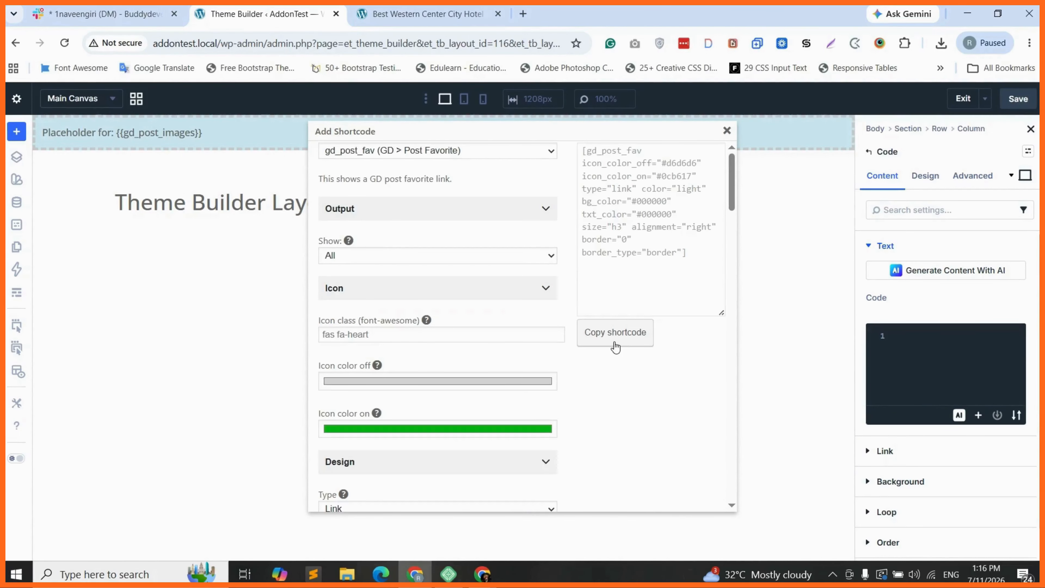
click(615, 333)
click(637, 171)
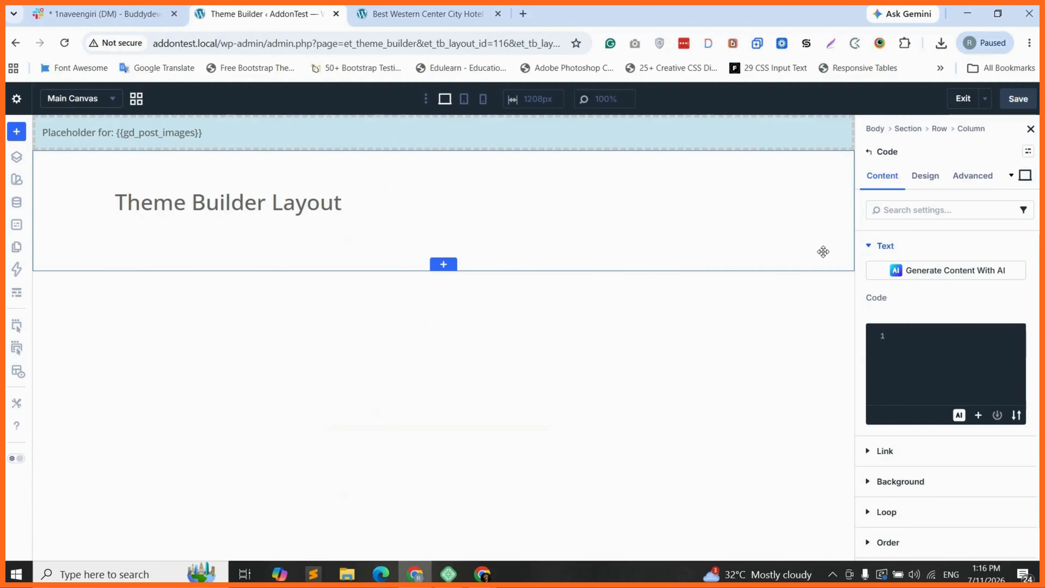
click(944, 338)
text([gd_post_fav icon_color_off="#d6d6d6" icon_color_on="#0cb617" type="link" color="light" bg_color="#000000" txt_color="#000000" size="h3" alignment="right" border="0" border_type="border"])
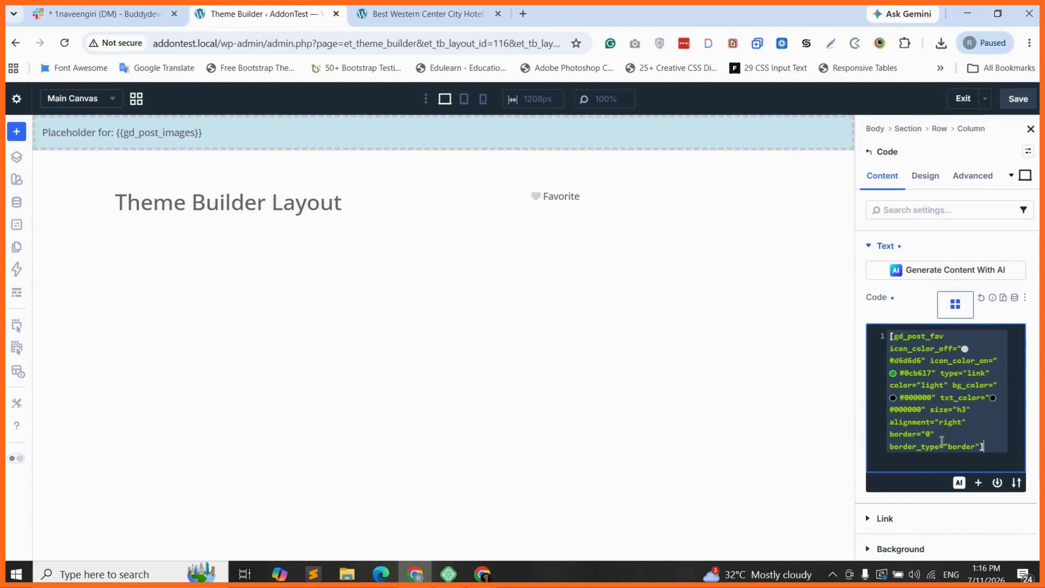
Step: Shorten the bg_color value in the pasted favorite shortcode to #000
click(927, 396)
key(BackSpace)
key(BackSpace)
key(BackSpace)
click(613, 198)
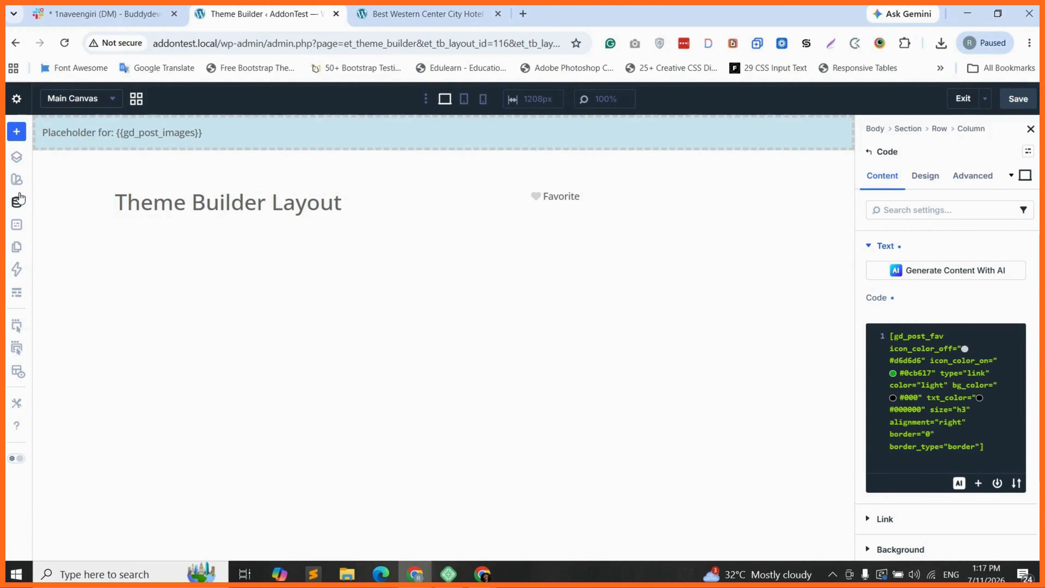
Step: Show the layer structure and set Align Items to Center for the row holding the title and favorite link
click(17, 157)
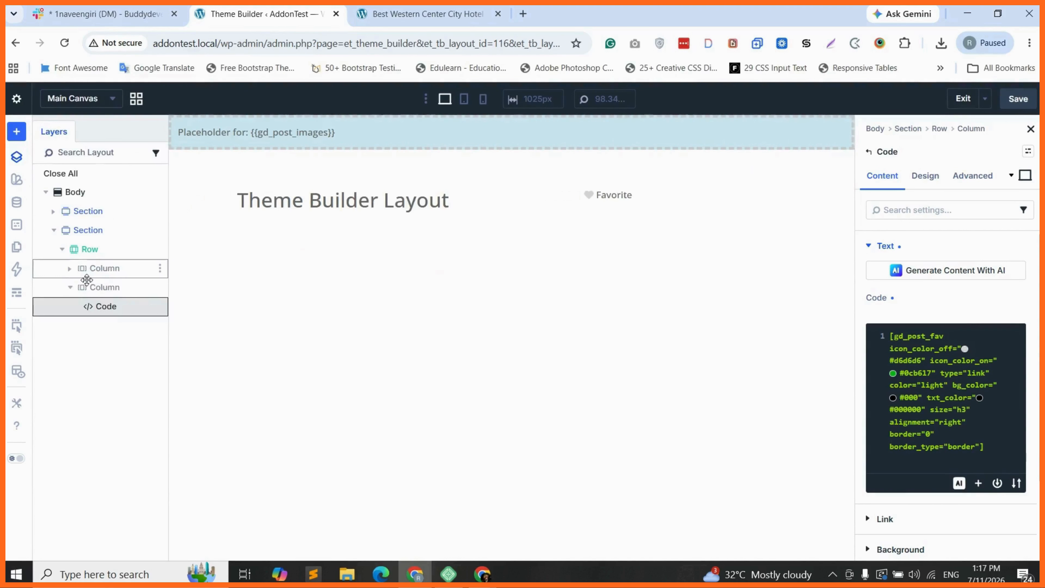
click(108, 252)
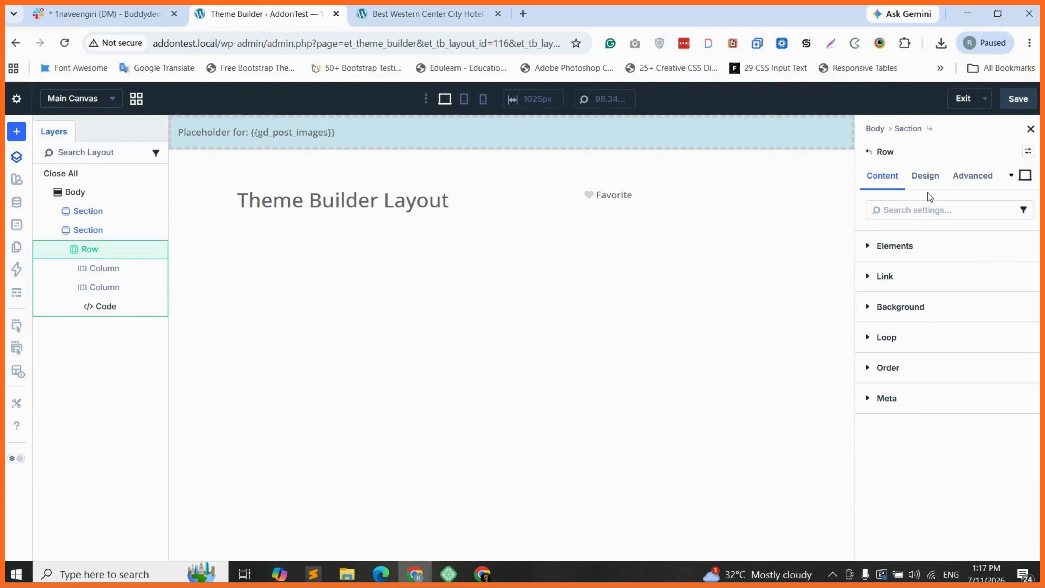
click(926, 178)
click(913, 248)
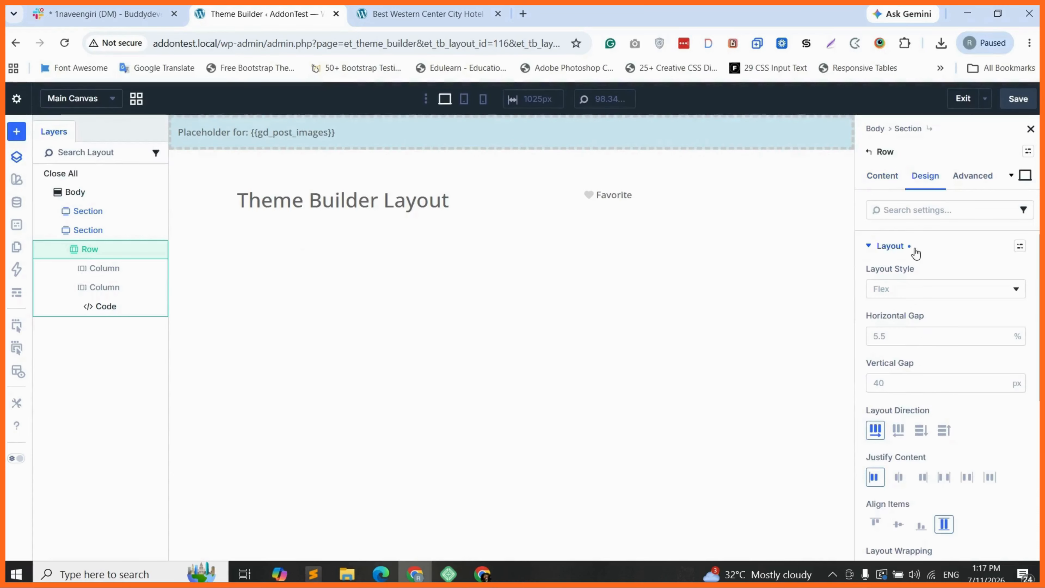
scroll(940, 467, down, 1)
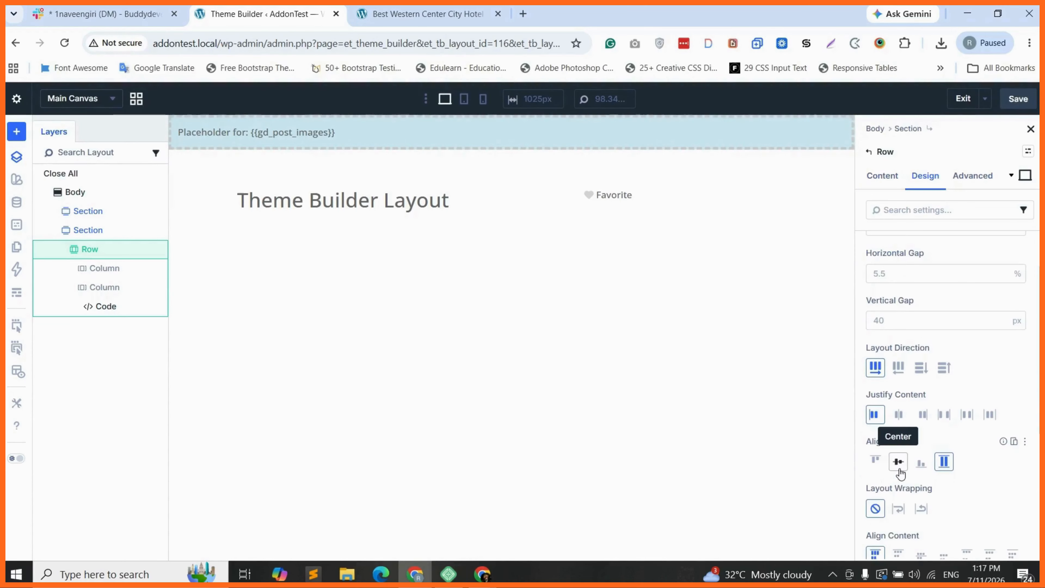
click(898, 463)
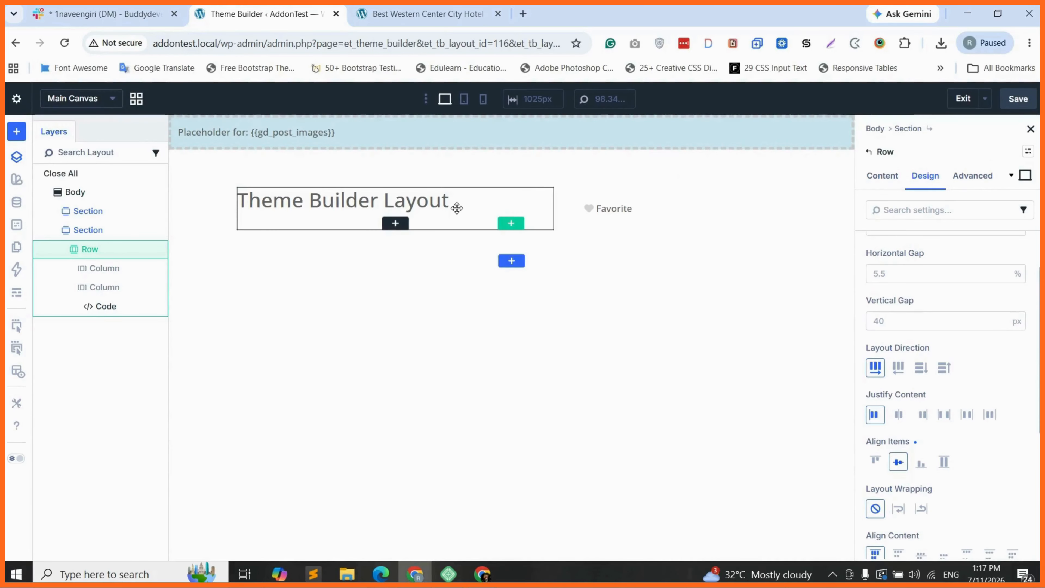
Step: Set the title column's Align Items to Start and its Justify Content to Center
click(90, 270)
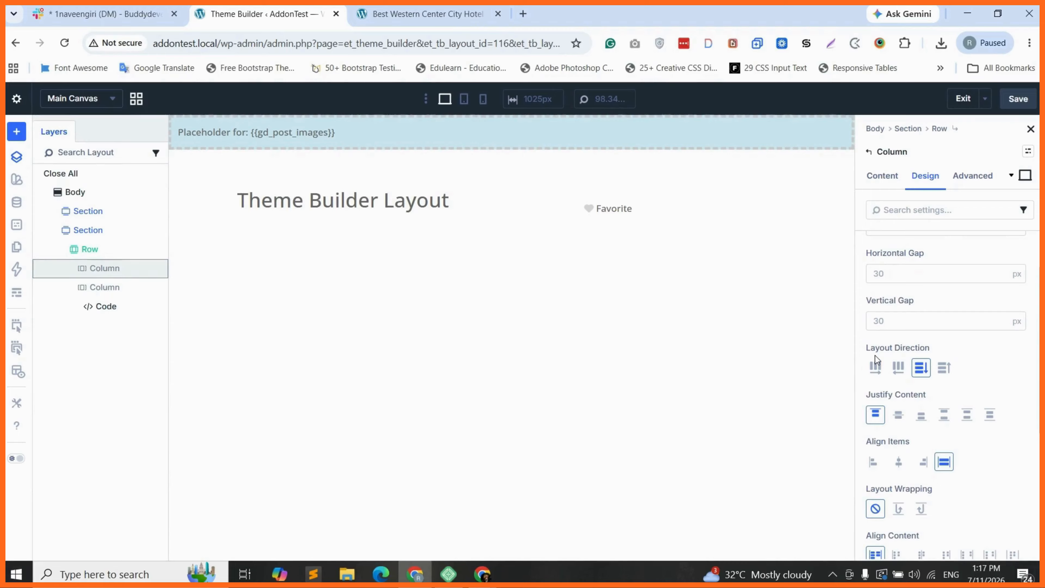
scroll(895, 453, down, 1)
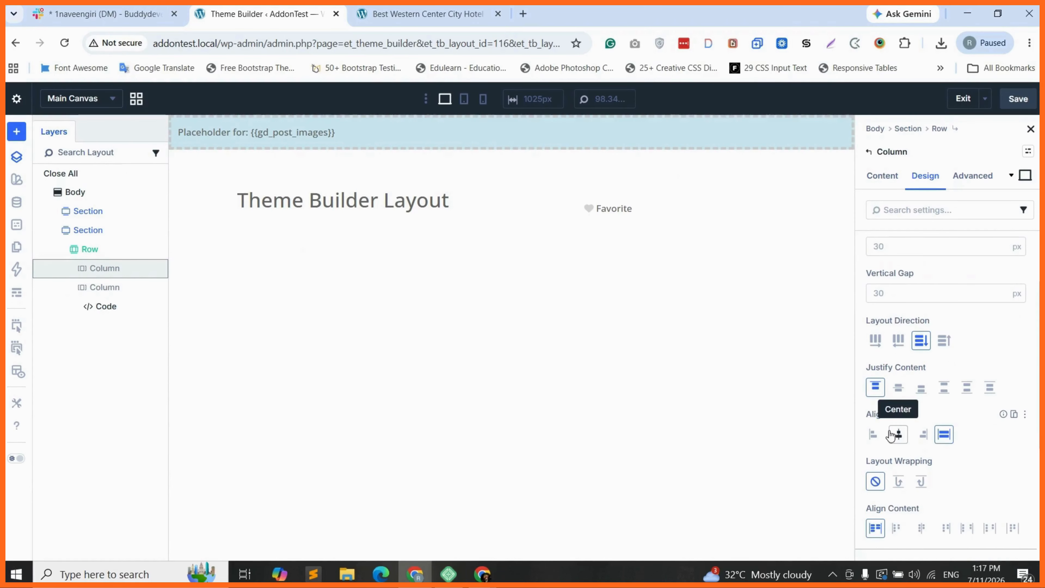
click(893, 434)
click(876, 436)
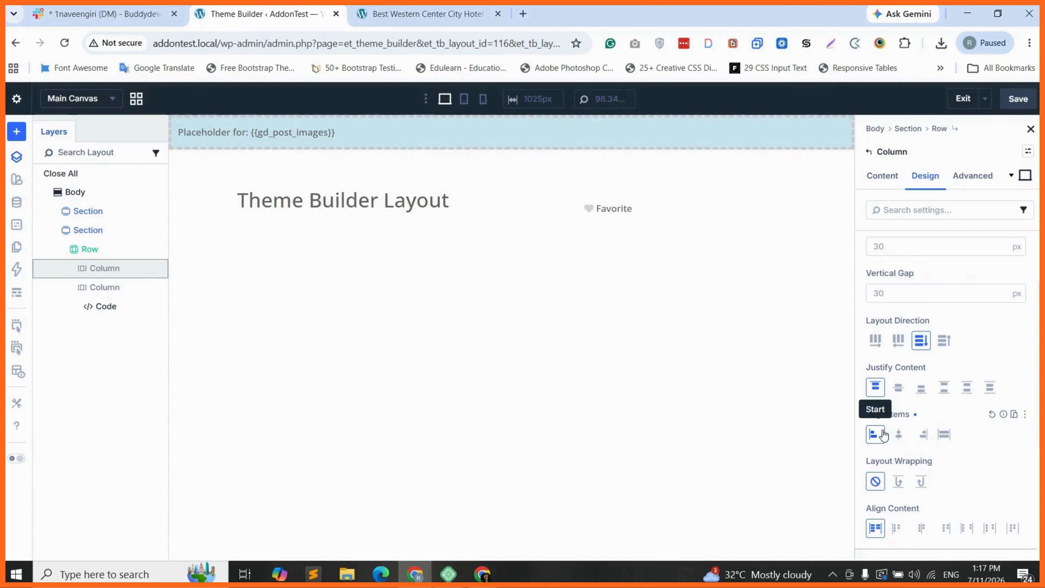
click(898, 389)
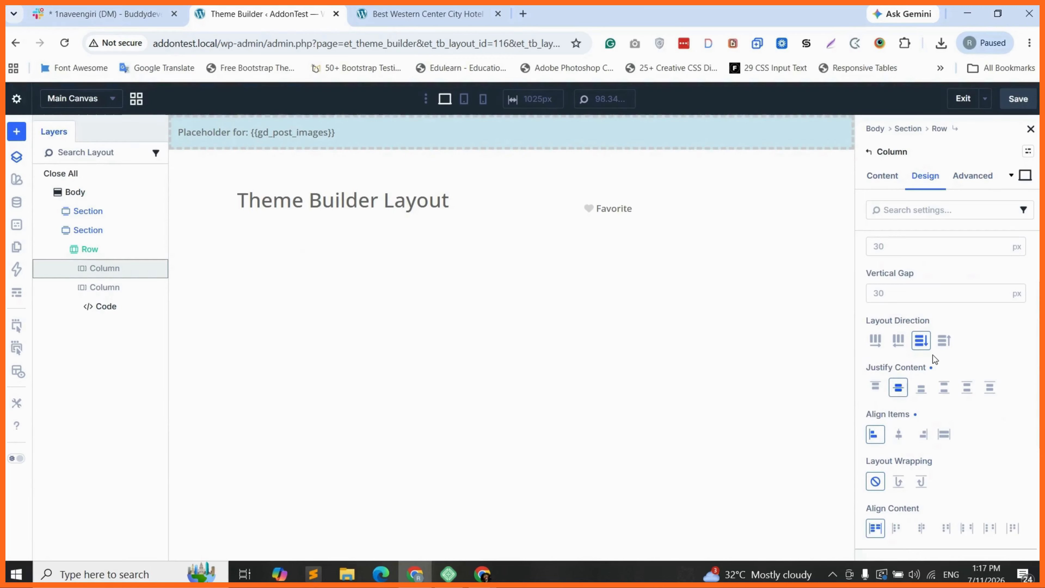
scroll(830, 452, down, 1)
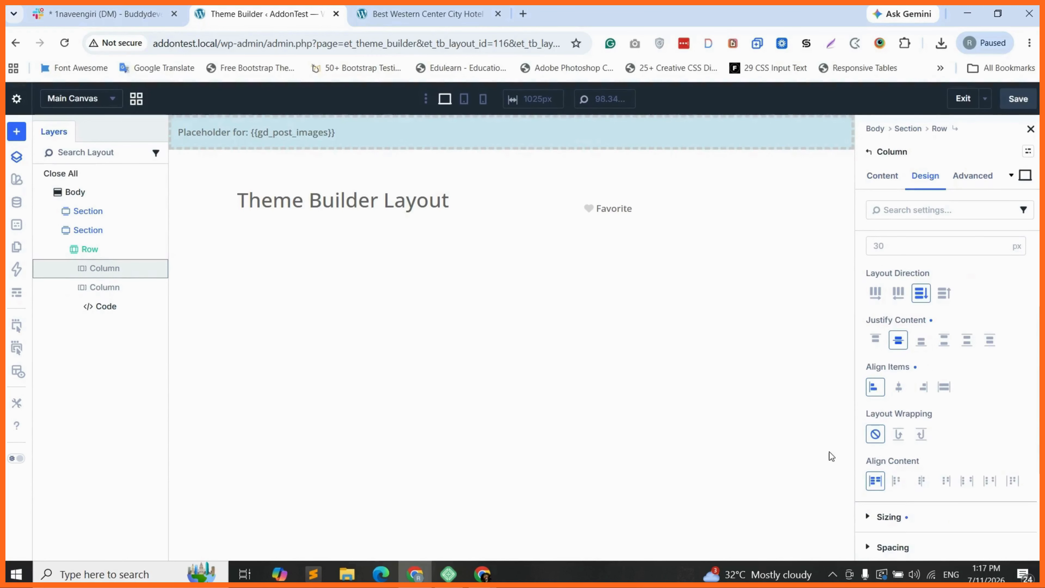
click(70, 270)
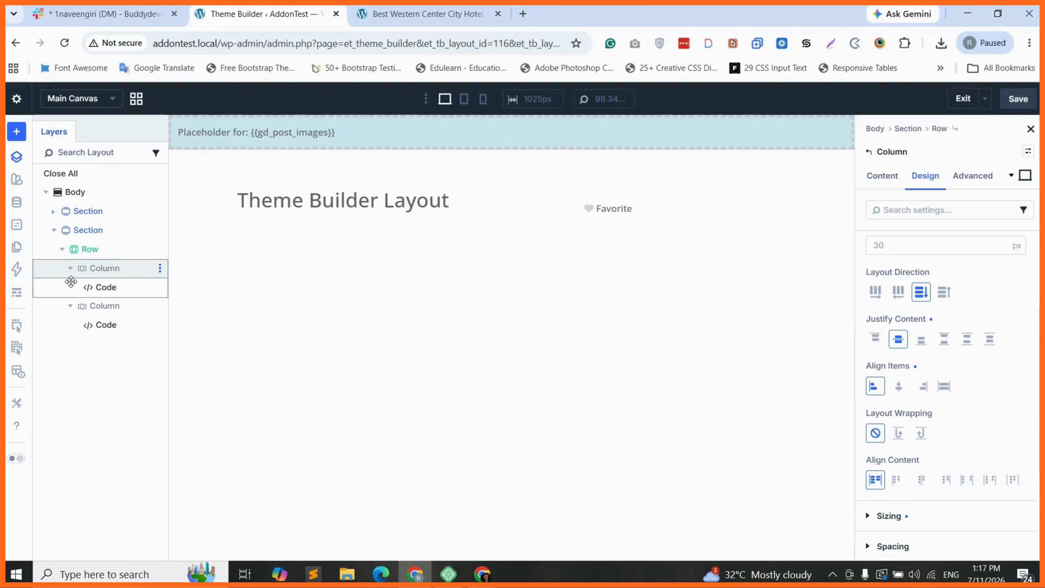
click(90, 286)
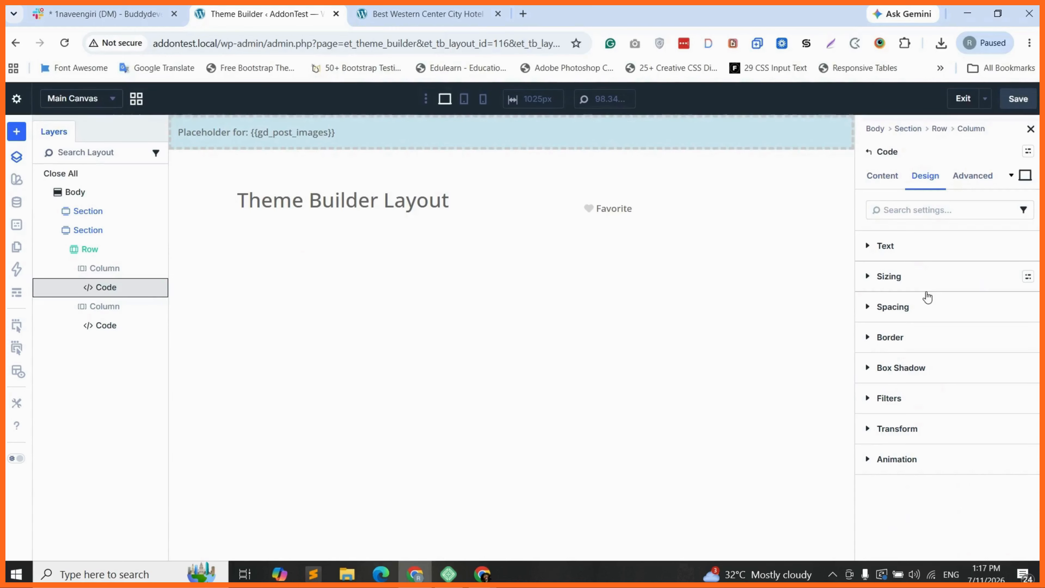
click(892, 181)
click(925, 179)
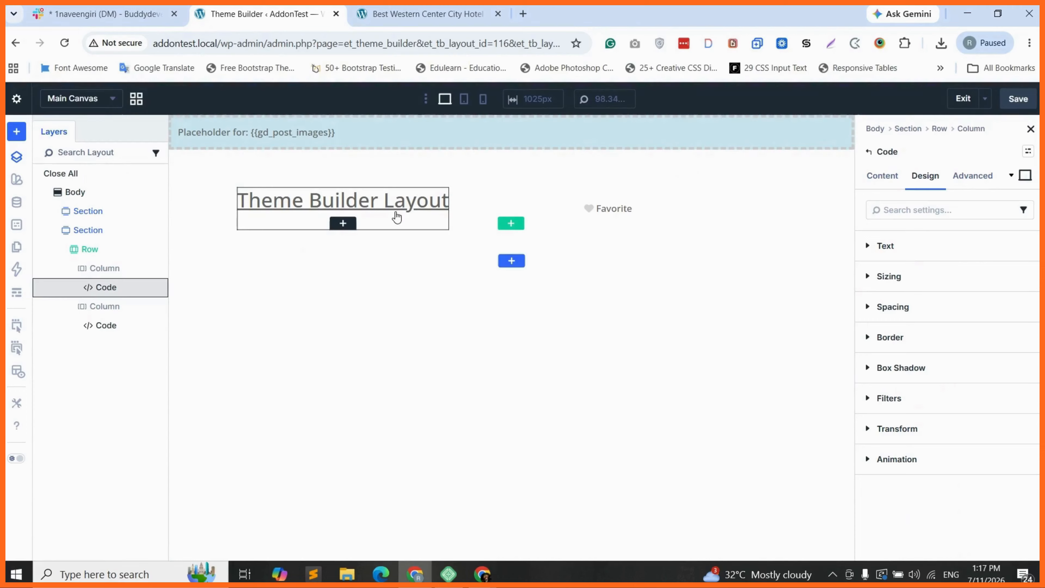
Step: Set Justify Content to Space Around and Align Items to Start for the row with the title and favorite link
click(72, 251)
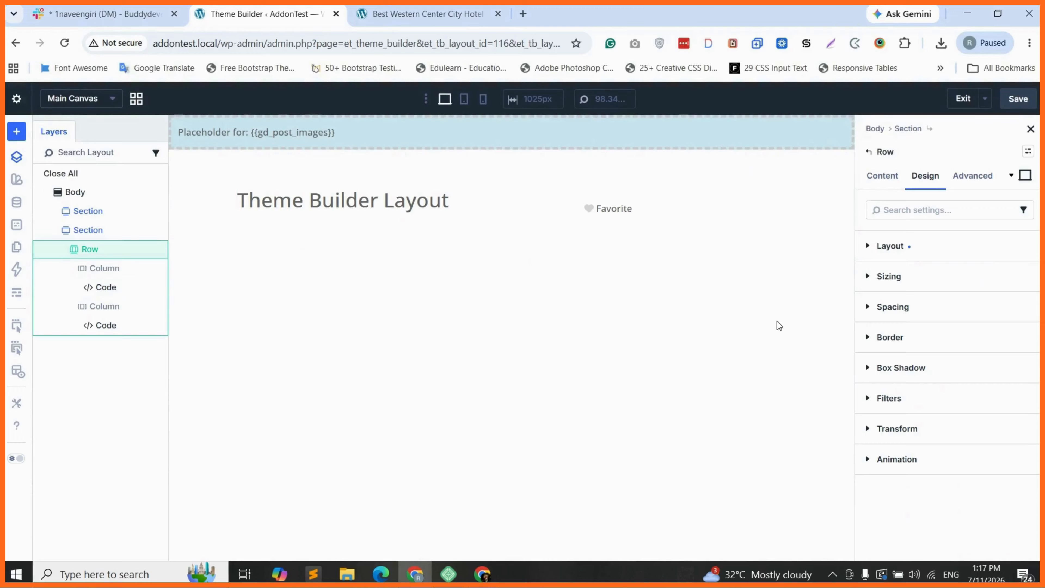
click(893, 184)
click(925, 176)
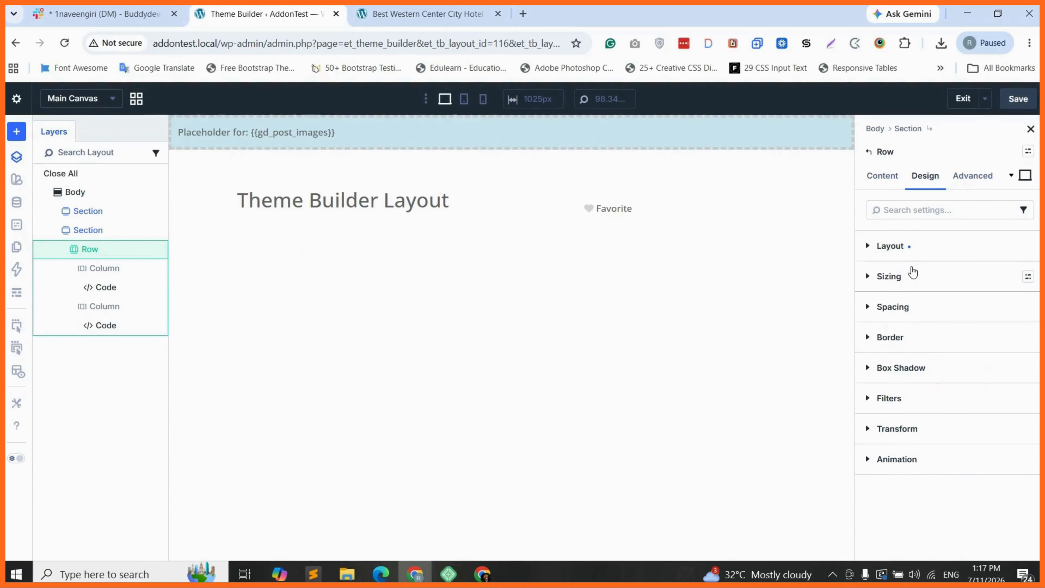
click(890, 246)
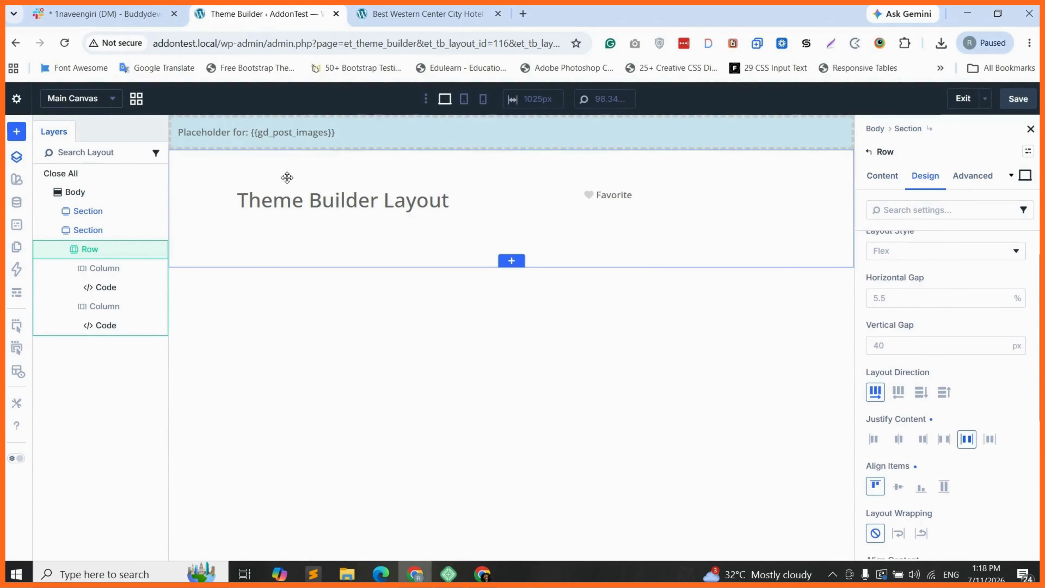
Step: Insert a section with a two-thirds and one-third column row below the title section, adding a Code module to the wider column
click(512, 262)
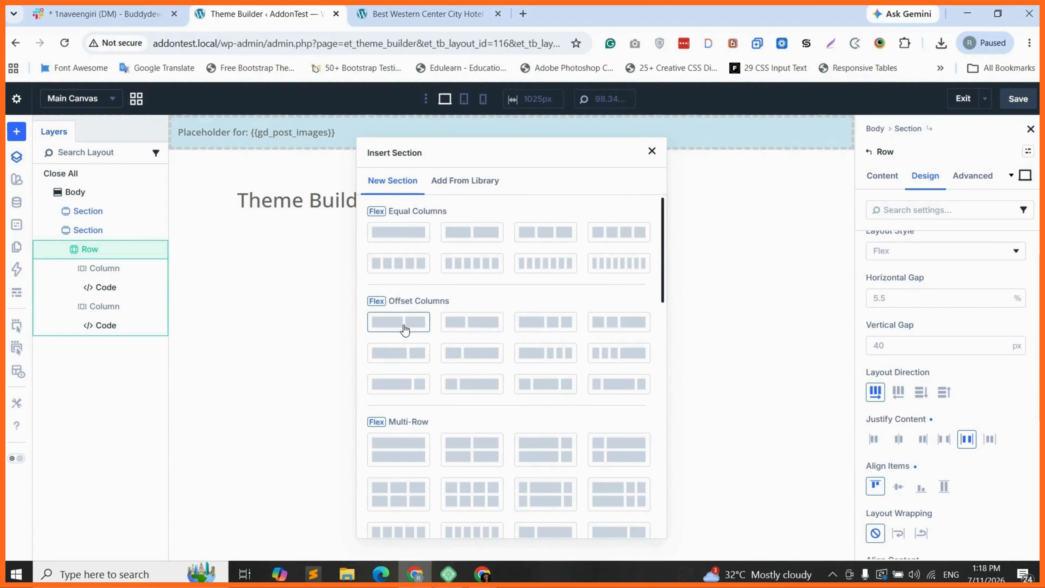
click(403, 361)
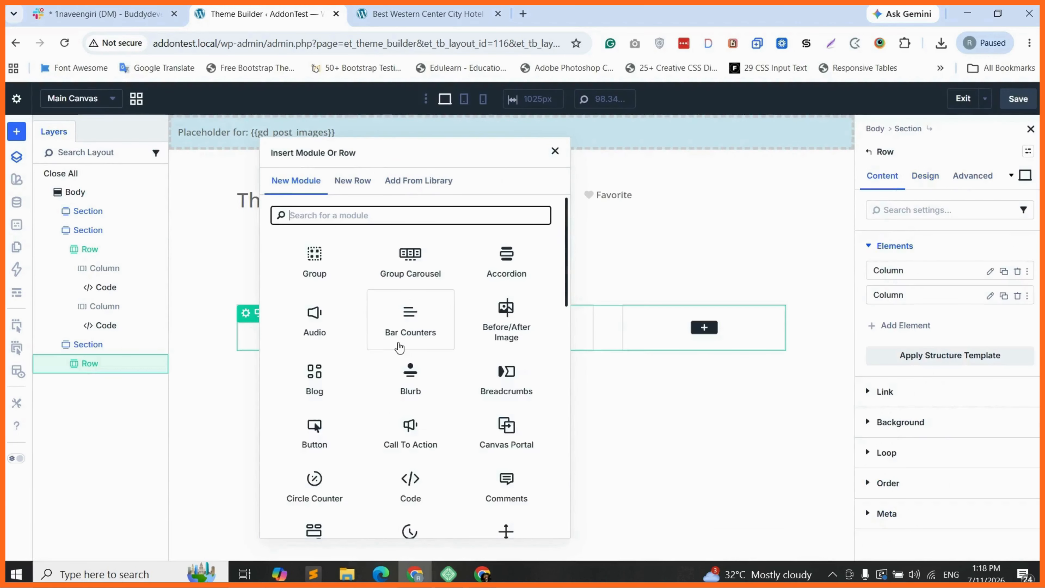
text(code)
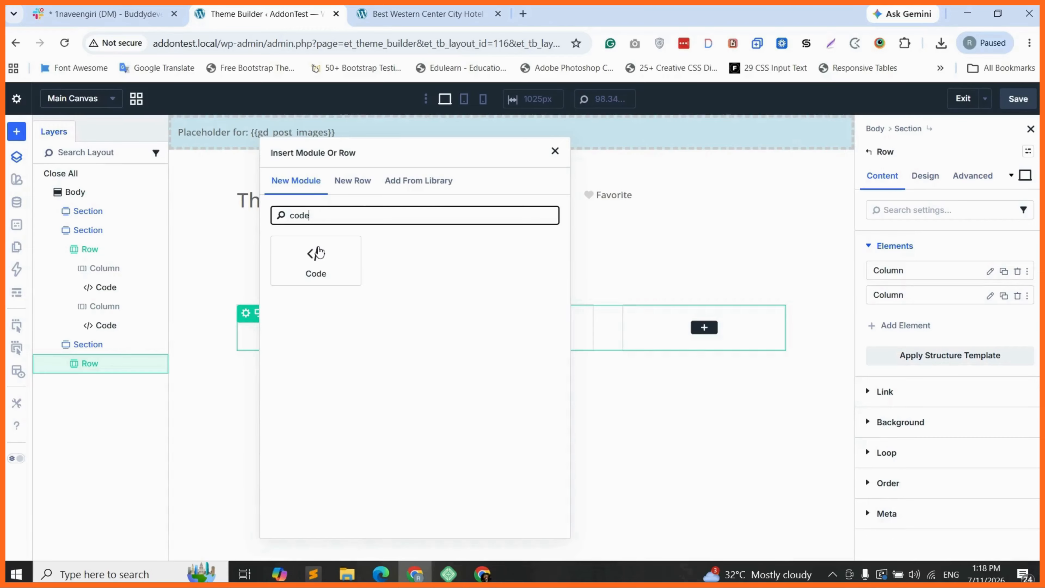
click(319, 252)
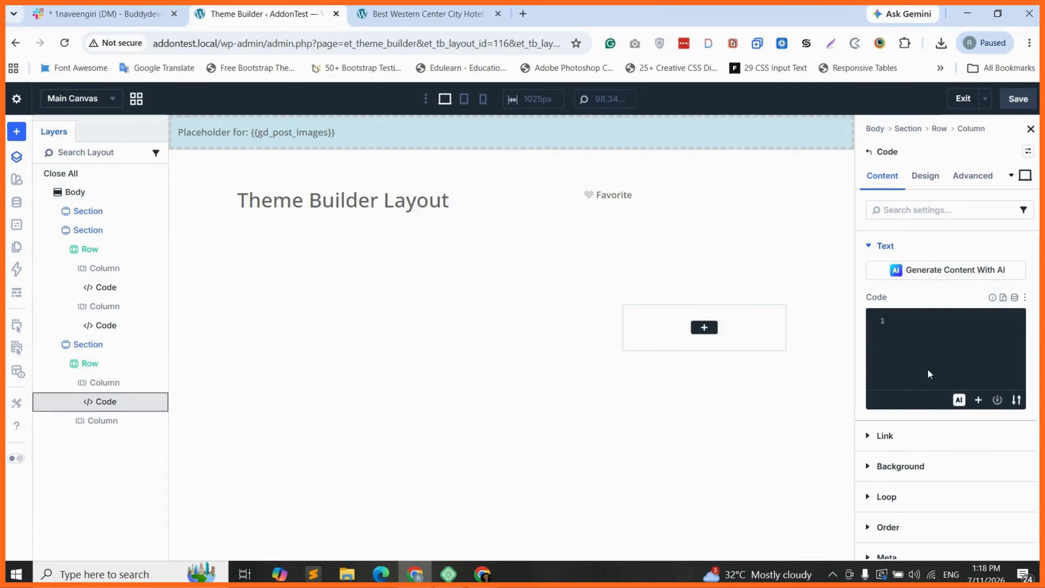
Step: Open the shortcode builder for the wider column's Code module and select the gd_single_tabs shortcode
click(966, 305)
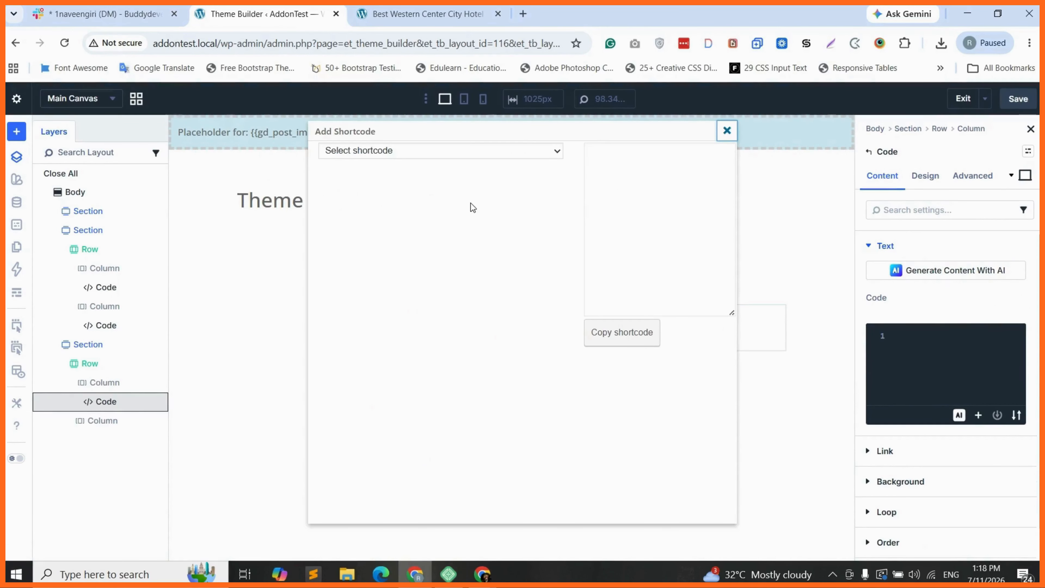
click(441, 151)
scroll(375, 392, down, 10)
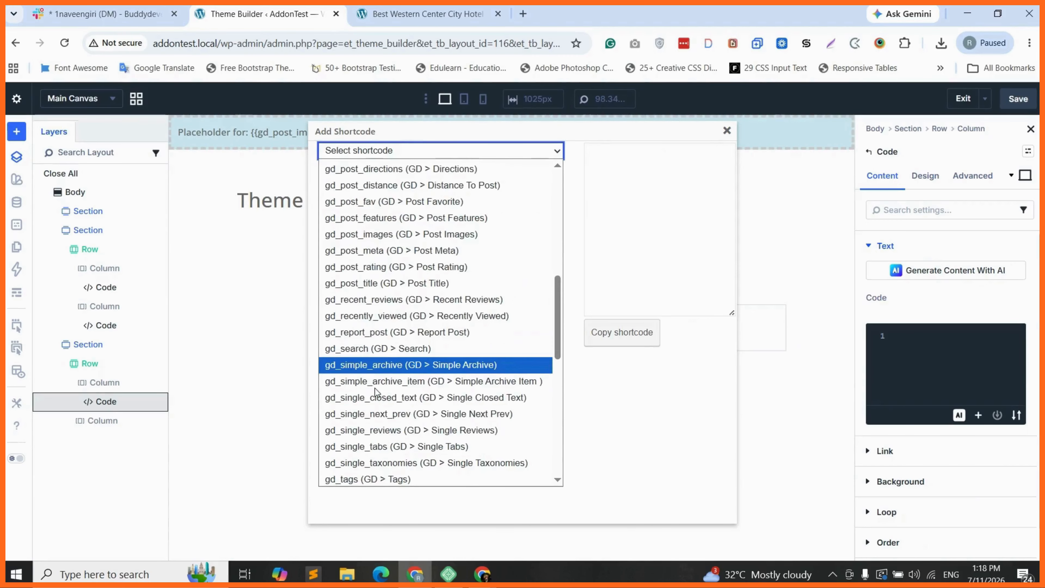
scroll(360, 436, down, 1)
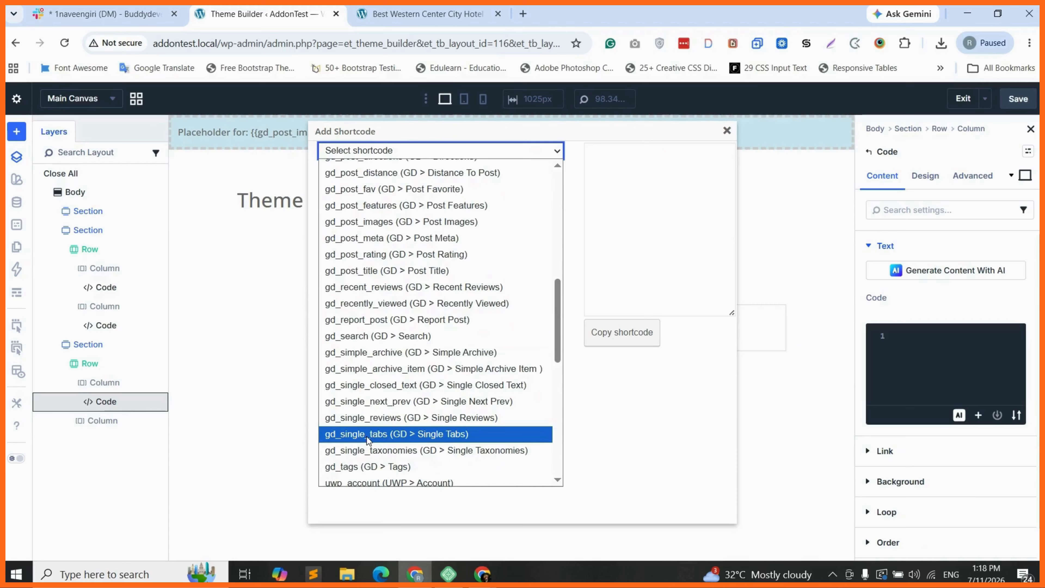
click(366, 437)
click(367, 436)
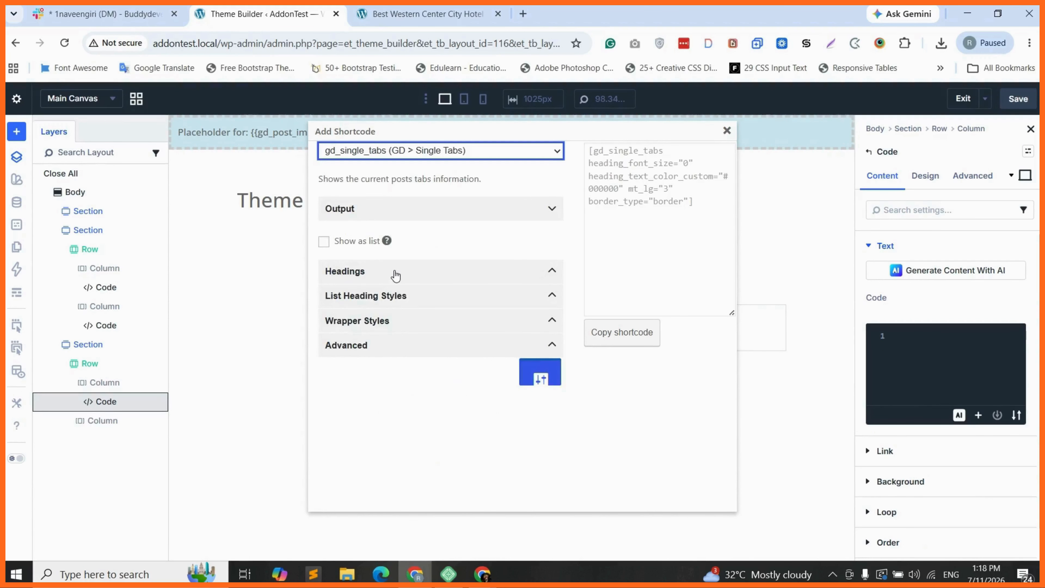
Step: Show the output and headings options of the single tabs shortcode and set its Output Type to Head only
click(327, 243)
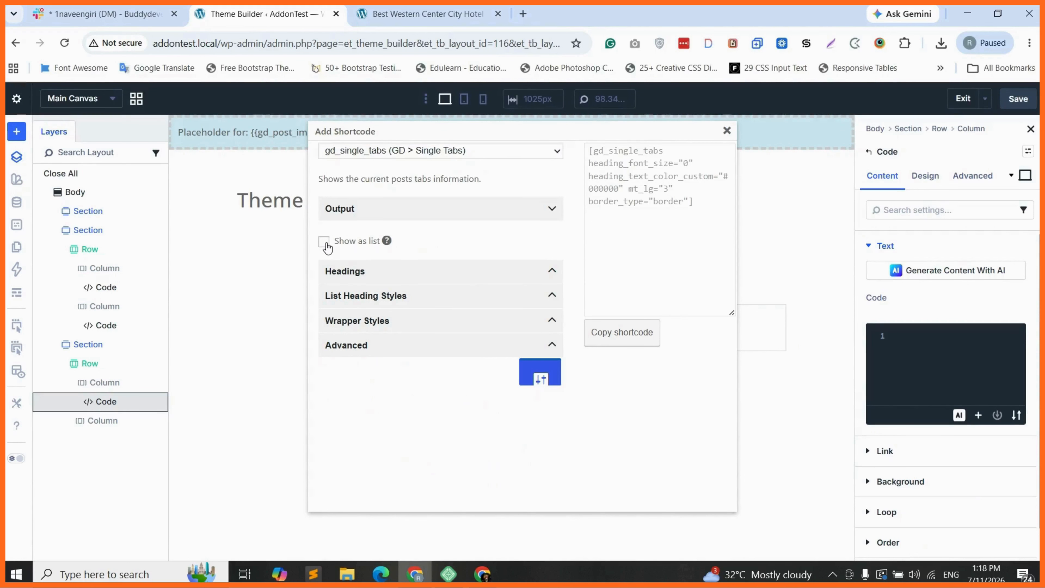
click(361, 270)
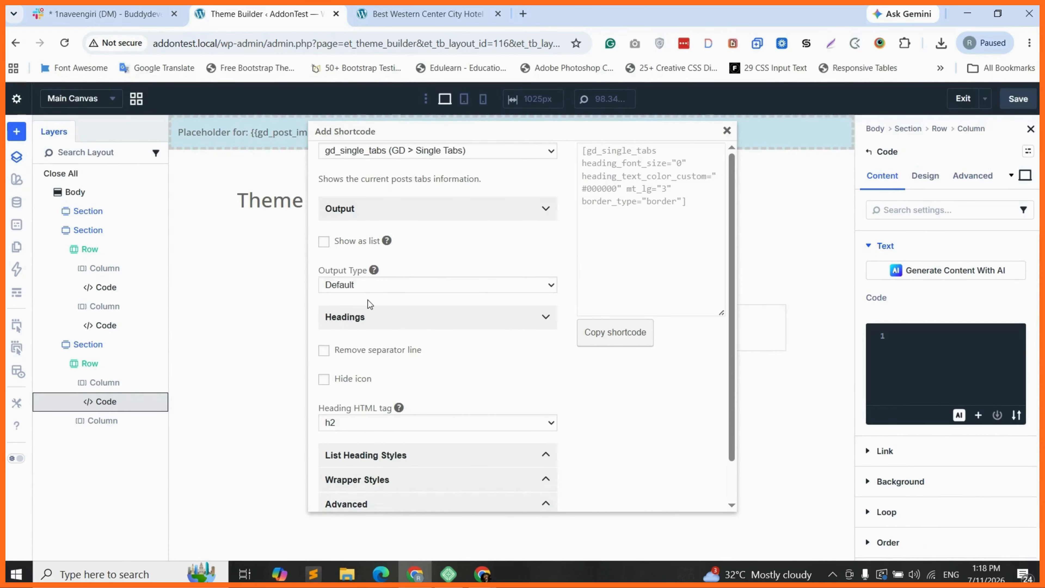
click(367, 285)
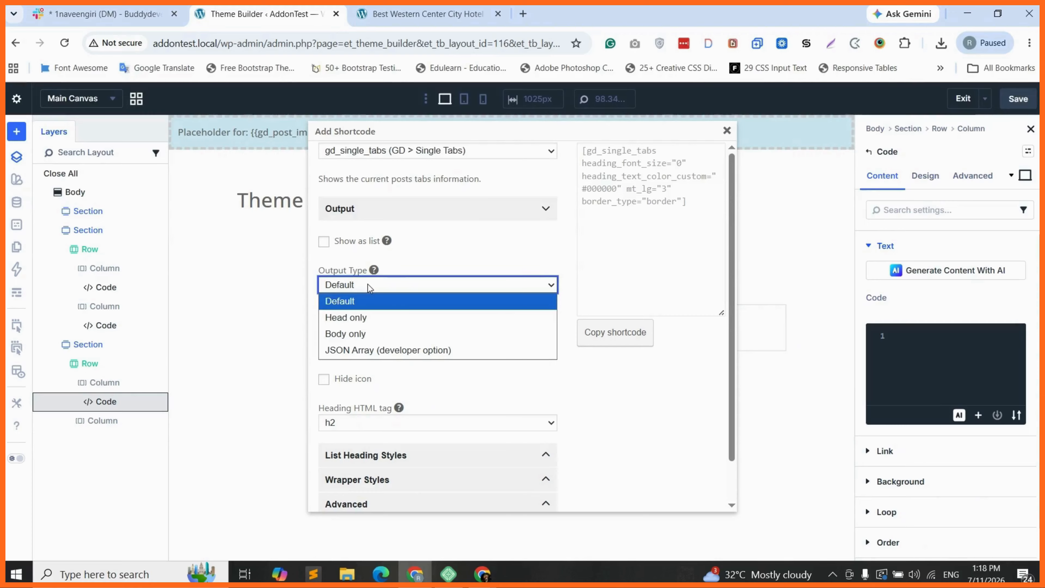
click(365, 312)
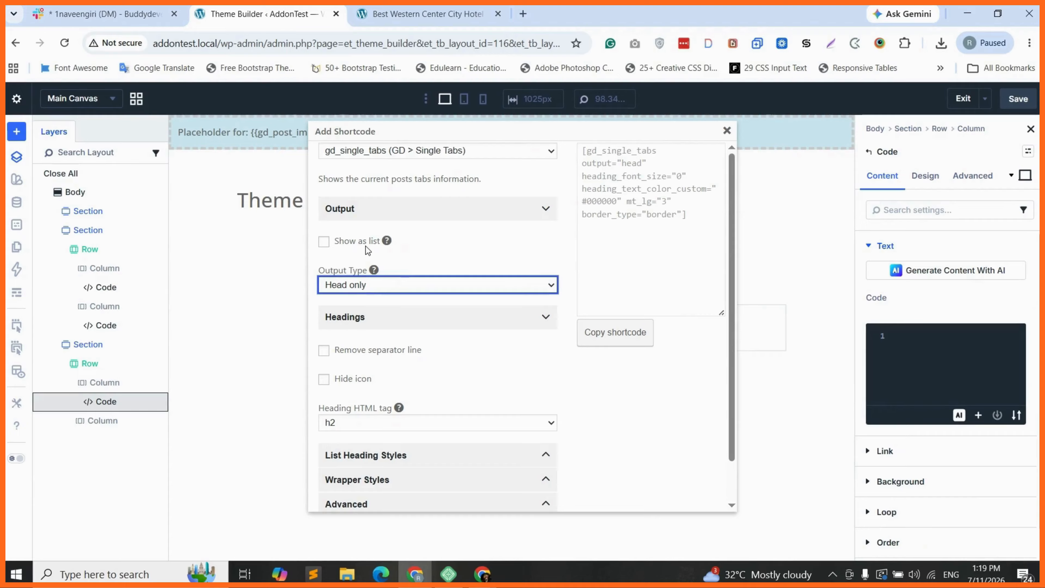
Step: Set the Border color to None in the Wrapper Styles of the single tabs shortcode
scroll(357, 246, down, 1)
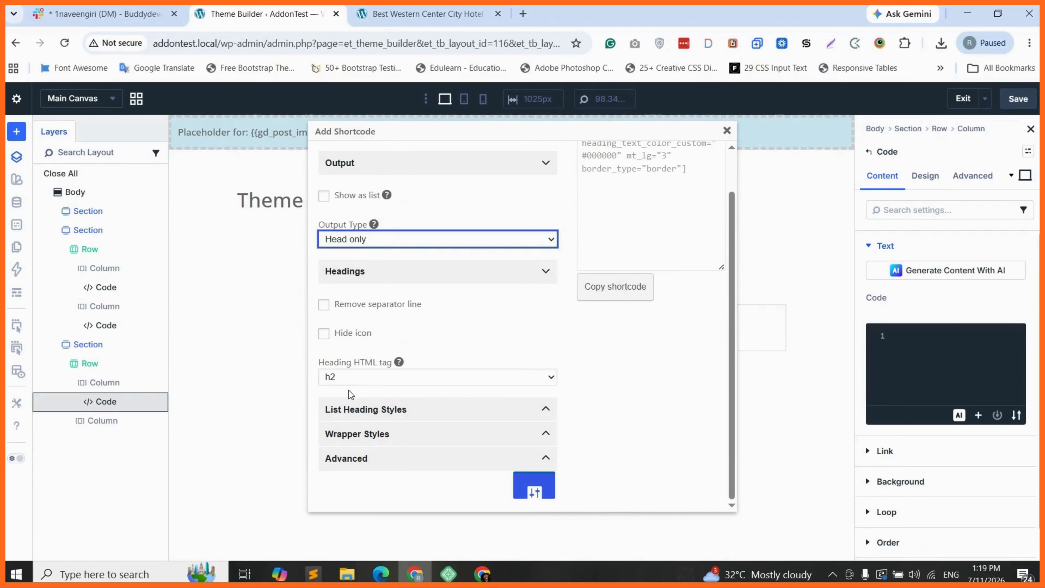
click(382, 440)
scroll(397, 431, down, 3)
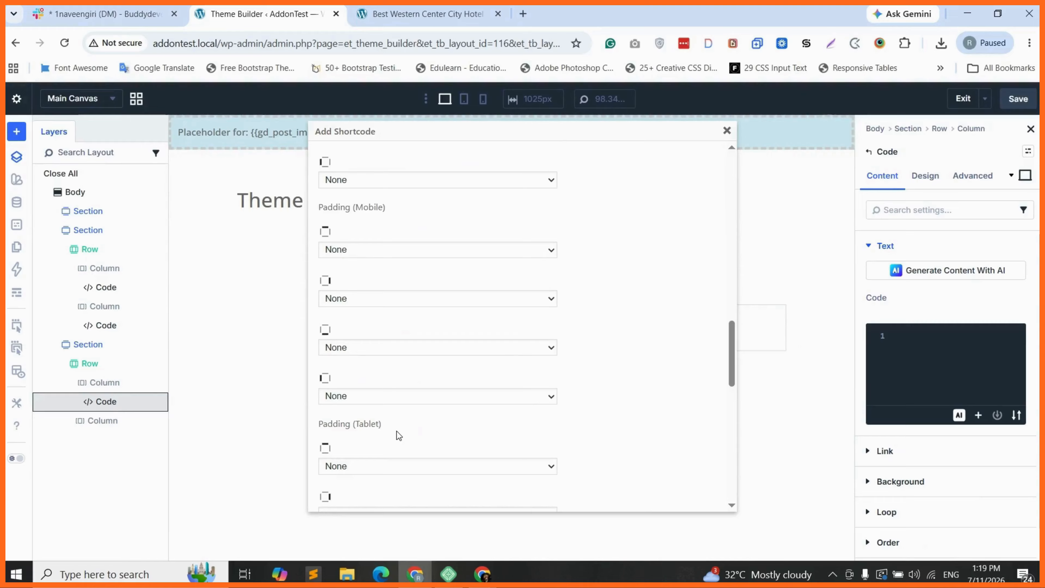
scroll(397, 432, down, 5)
scroll(389, 408, down, 2)
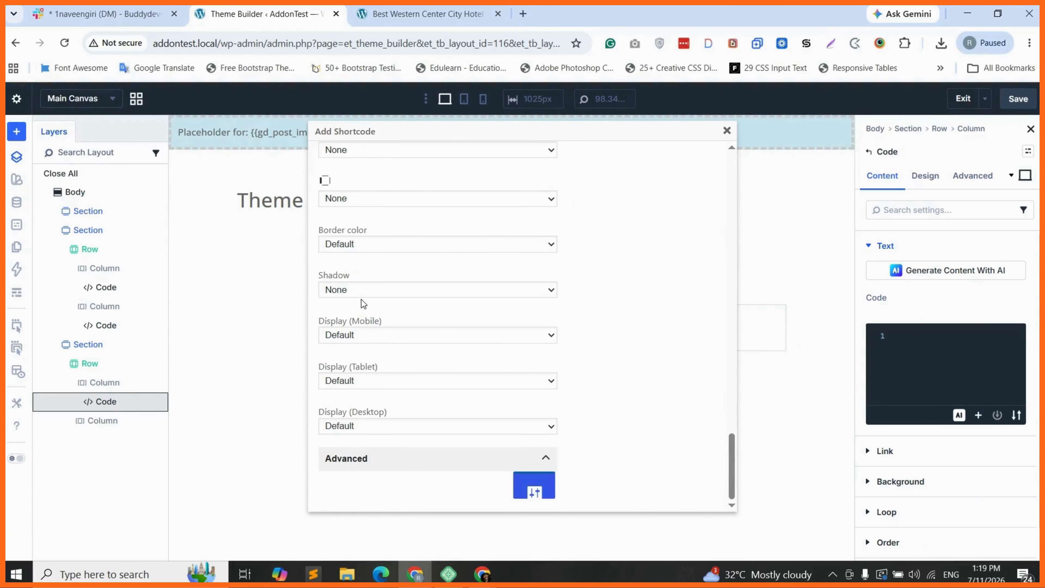
click(352, 244)
click(351, 275)
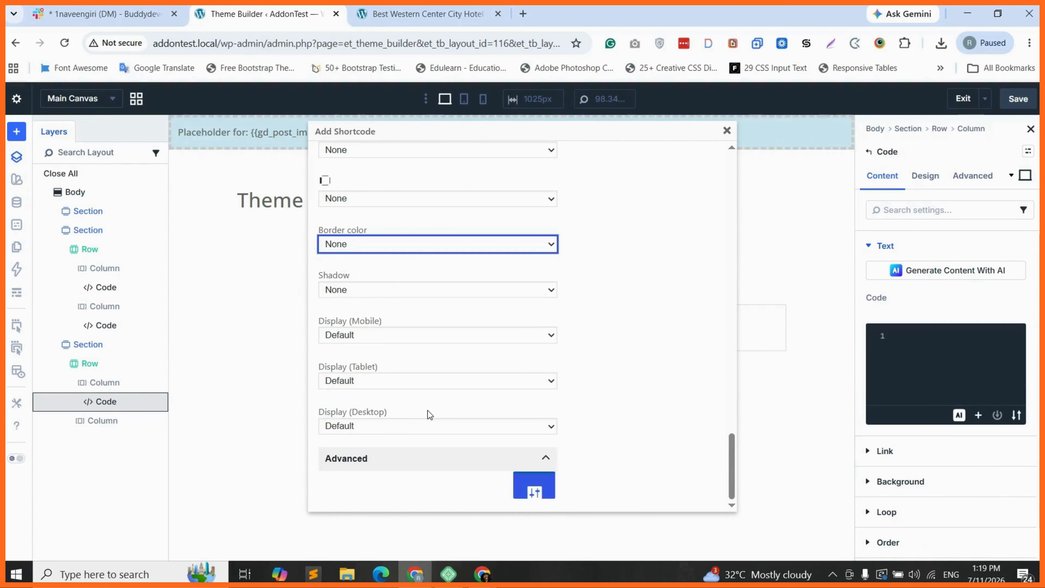
Step: Copy the head-only gd_single_tabs shortcode and paste it into the wider column's Code module
scroll(644, 280, up, 10)
scroll(644, 281, up, 3)
click(600, 332)
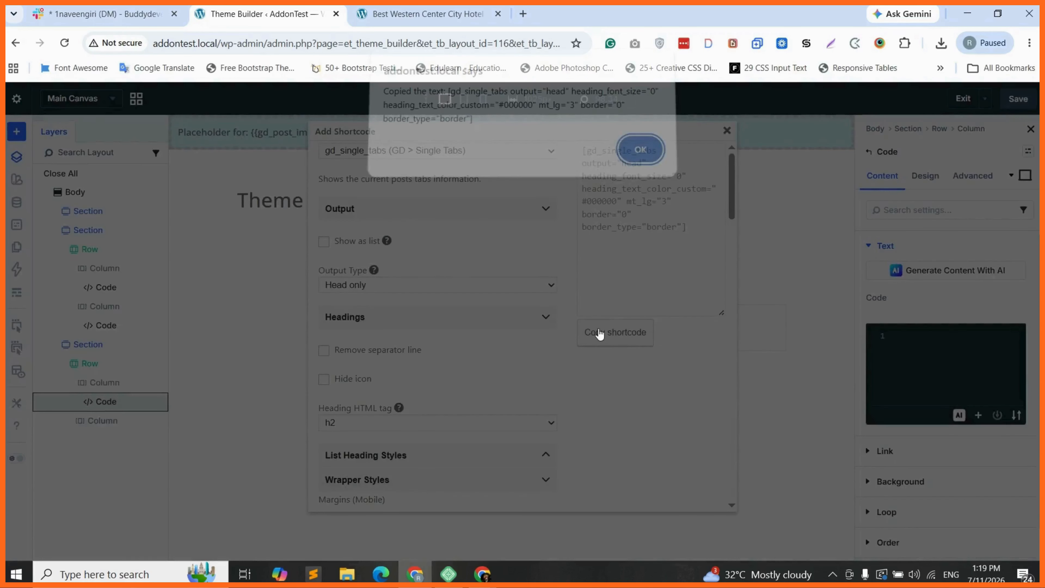
click(641, 152)
click(917, 340)
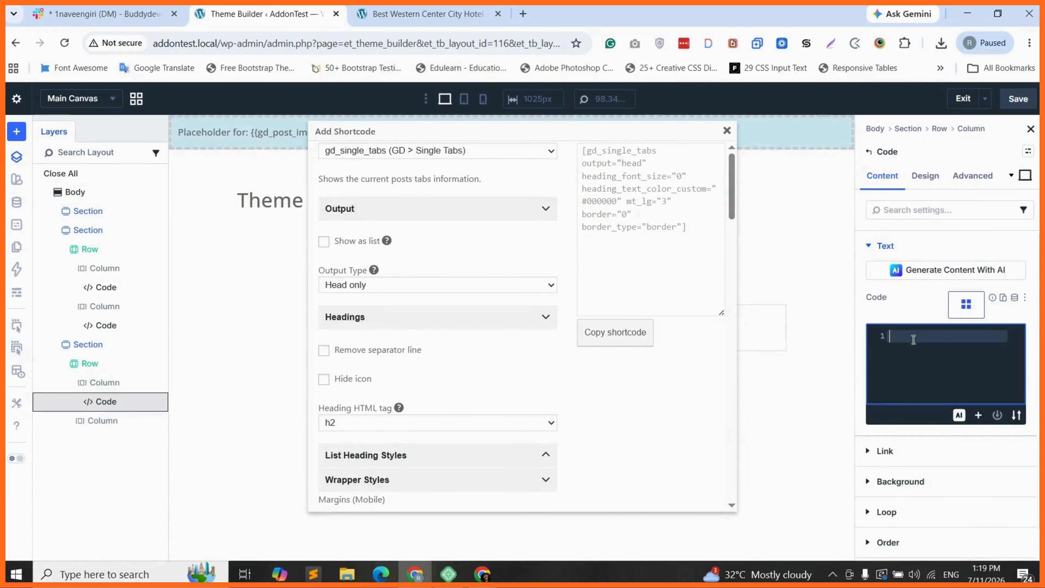
key(ctrl+v)
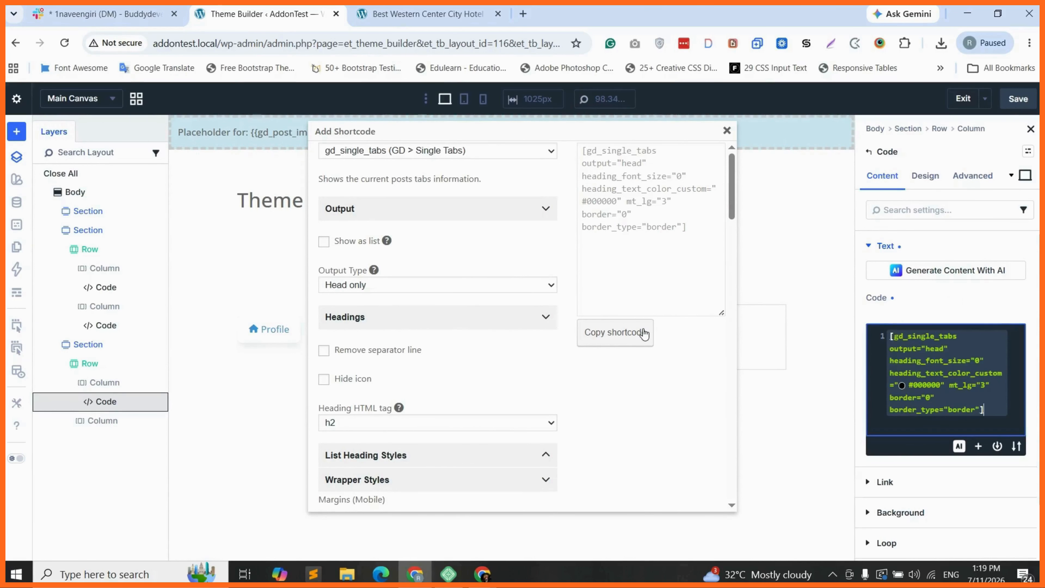
Step: Change the gd_single_tabs shortcode's Output Type to Body only and enable Show as list
click(458, 153)
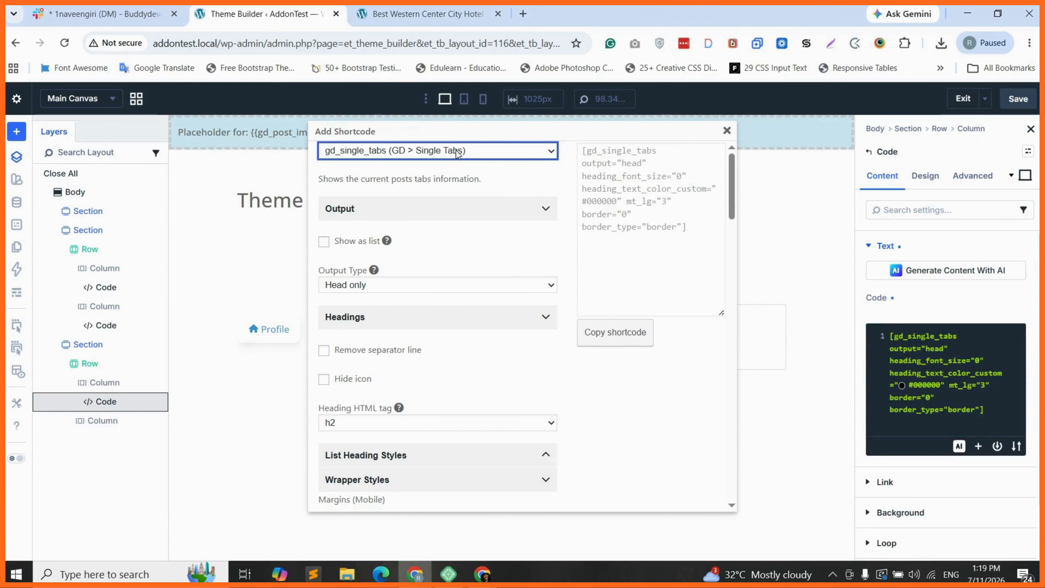
click(458, 152)
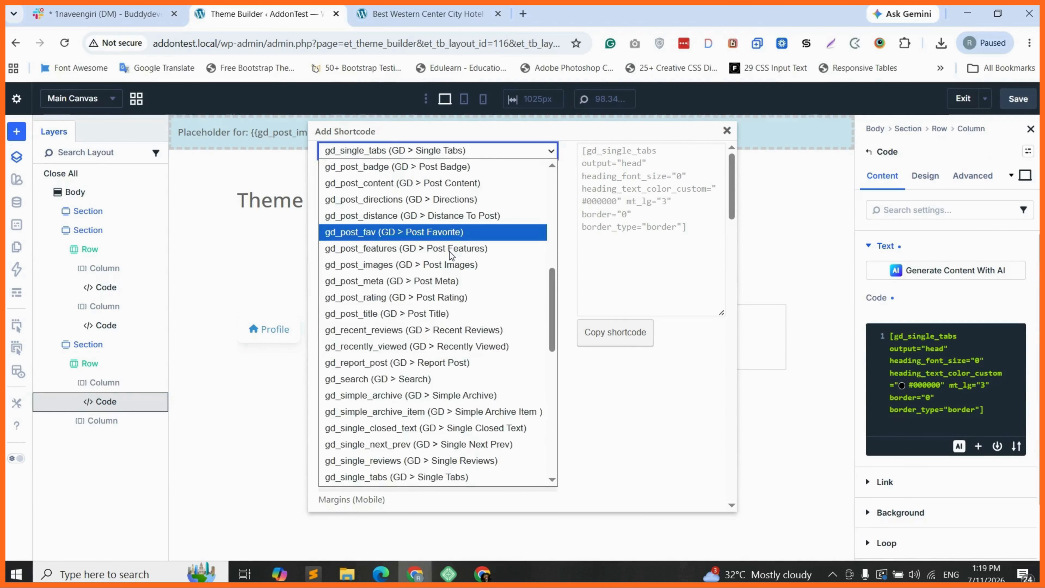
click(382, 476)
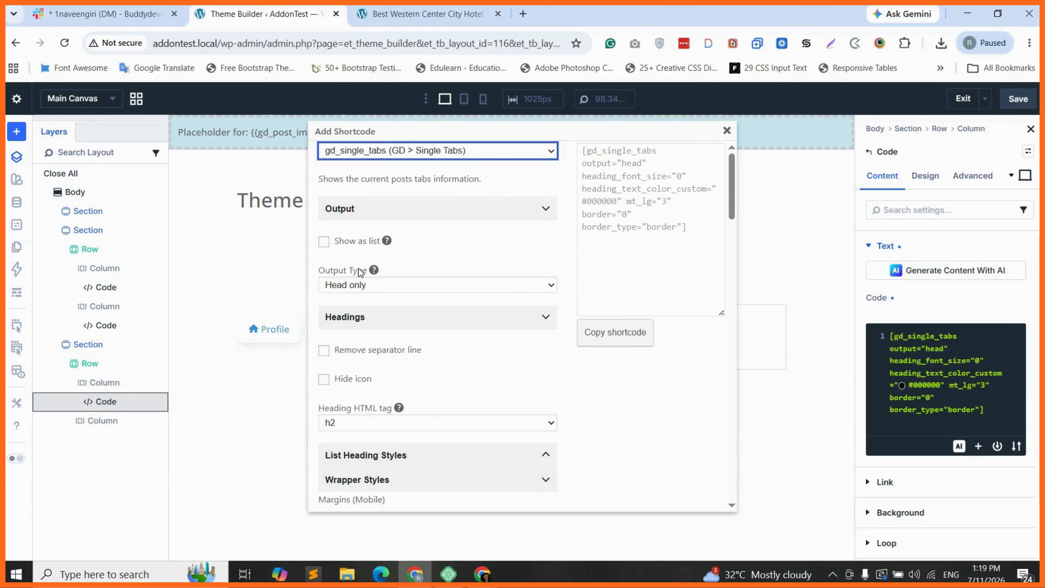
click(354, 287)
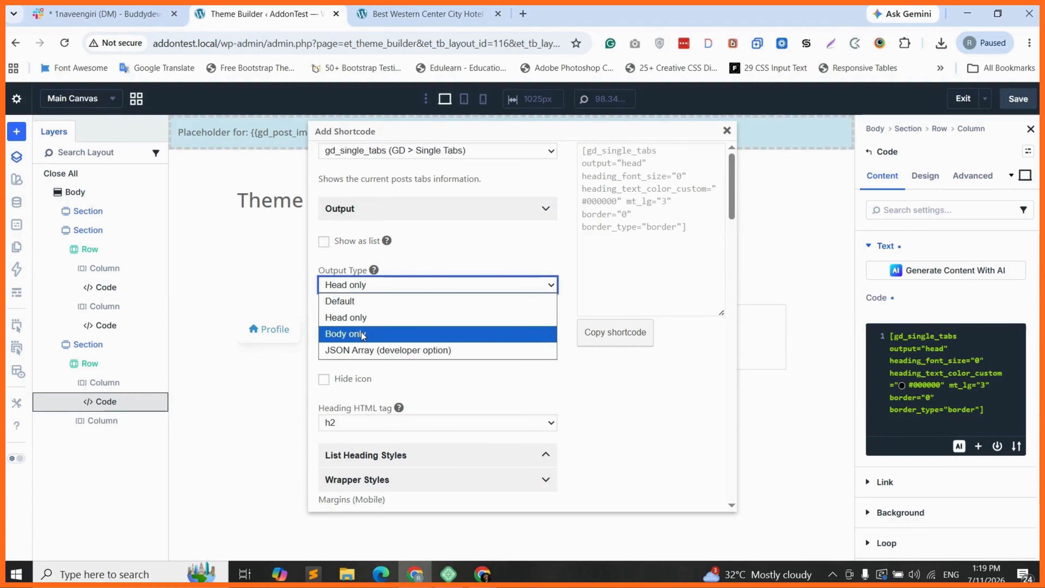
click(355, 334)
click(324, 243)
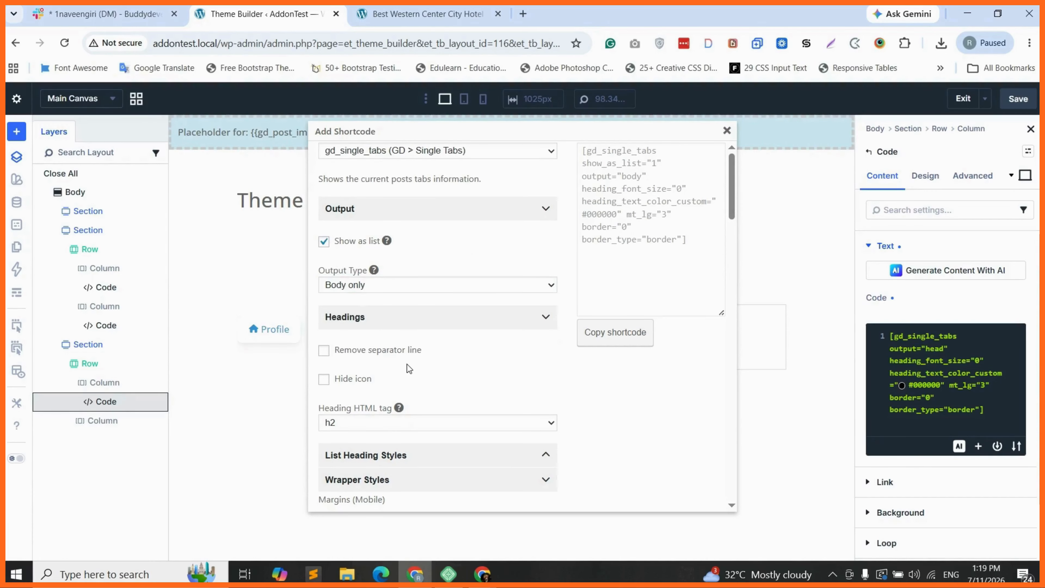
Step: Copy the body-only gd_single_tabs shortcode, paste it on a new line below the head shortcode, and close the shortcode builder
click(610, 342)
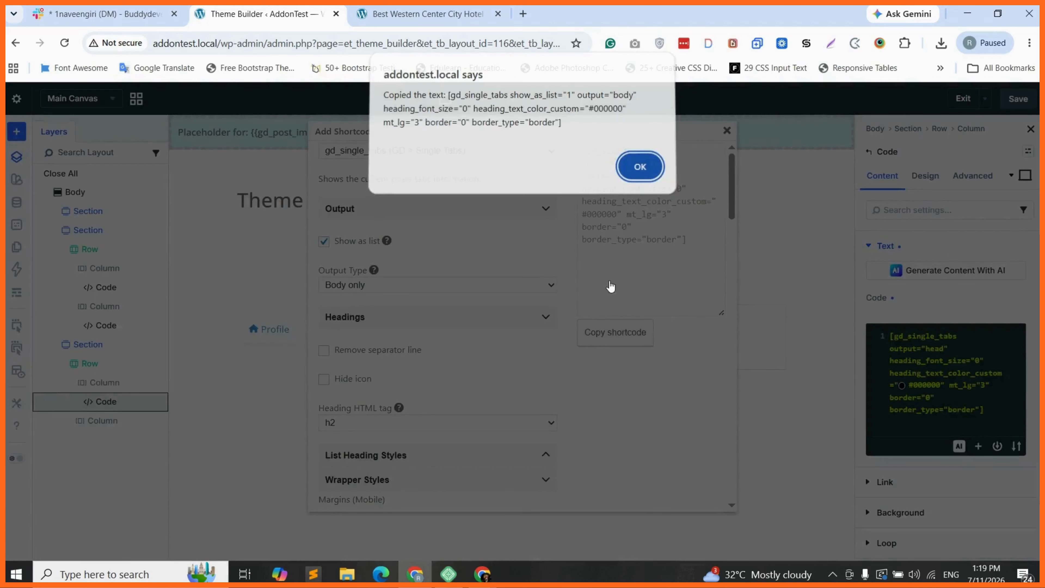
key(Return)
click(1002, 406)
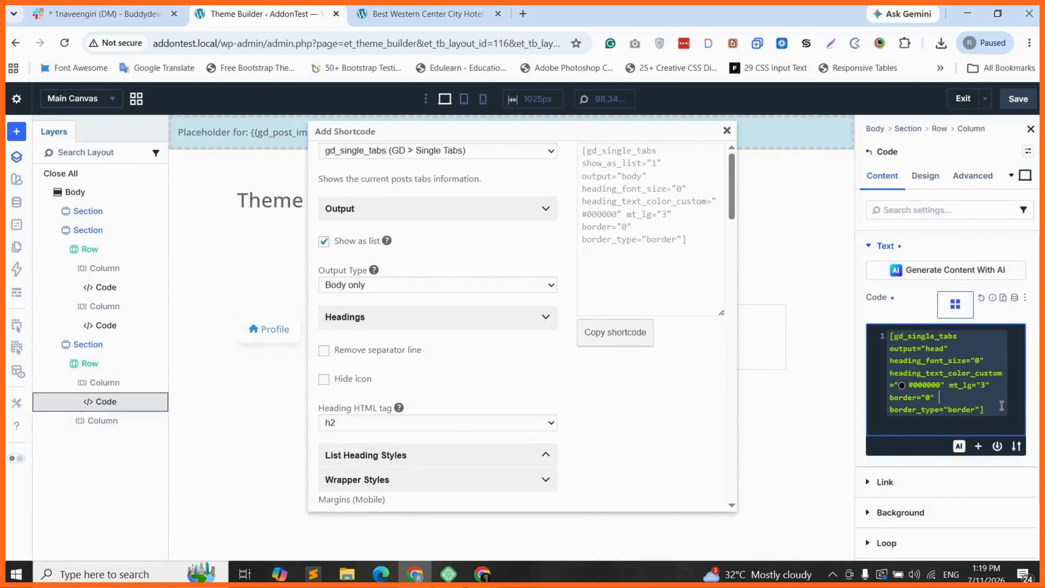
click(982, 416)
key(Return)
text([gd_single_tabs show_as_list="1" output="body" heading_font_size="0" heading_text_color_custom="#000000" mt_lg="3" border="0" border_type="border"])
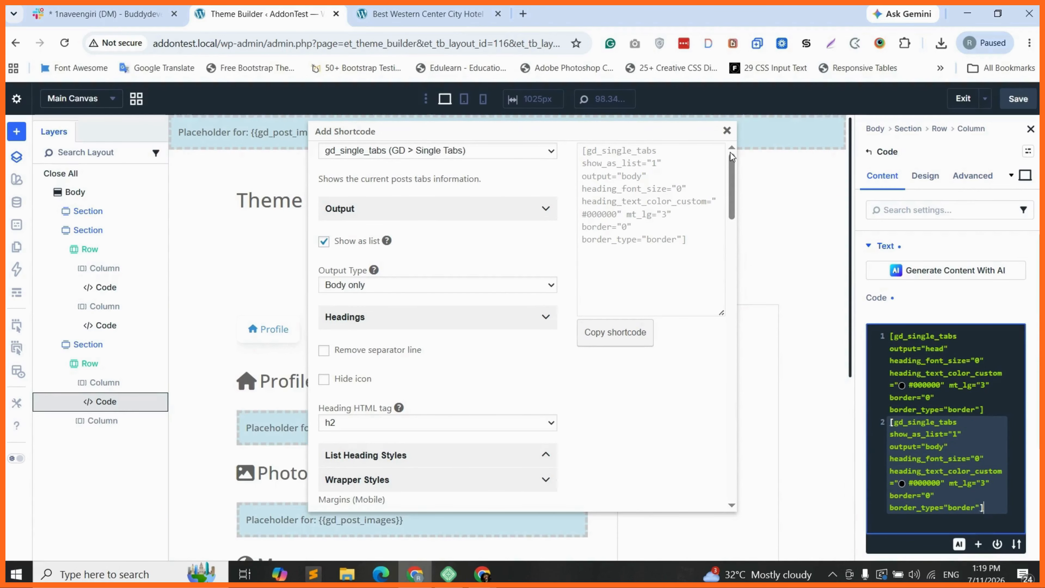
click(727, 131)
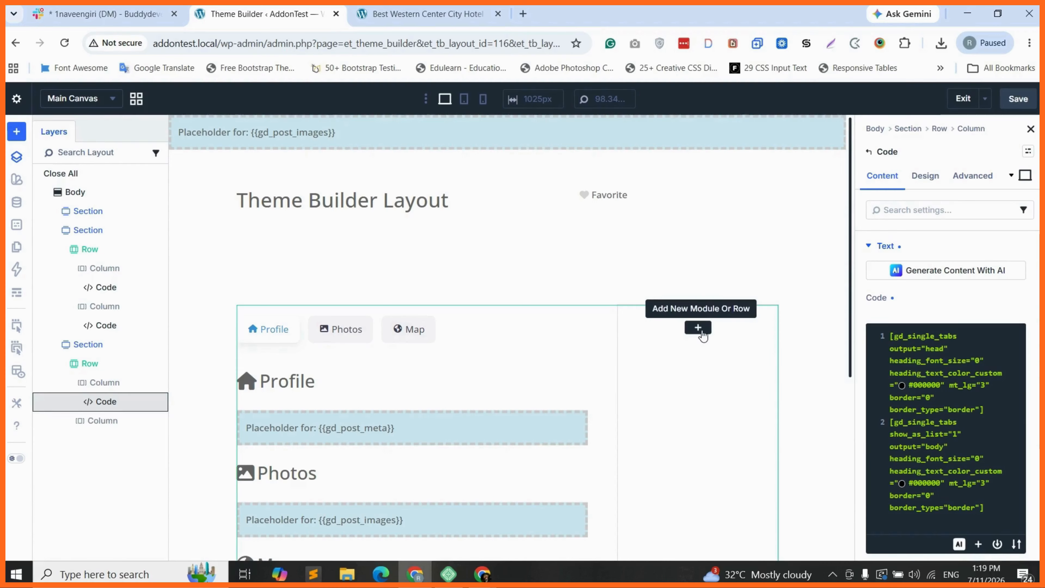
Step: Add a Code module to the empty one-third column beside the tabs content
click(699, 328)
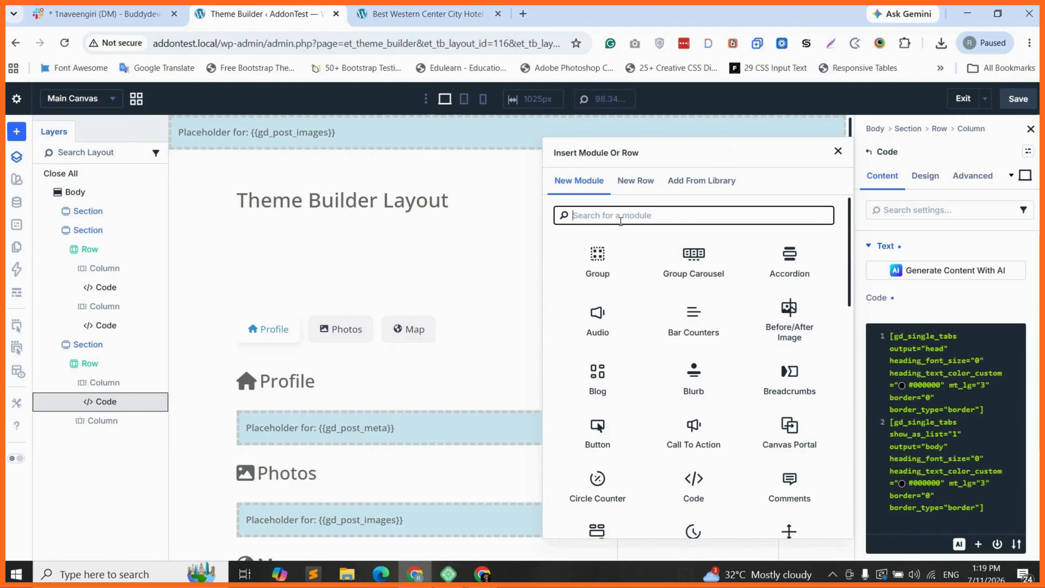
text(code)
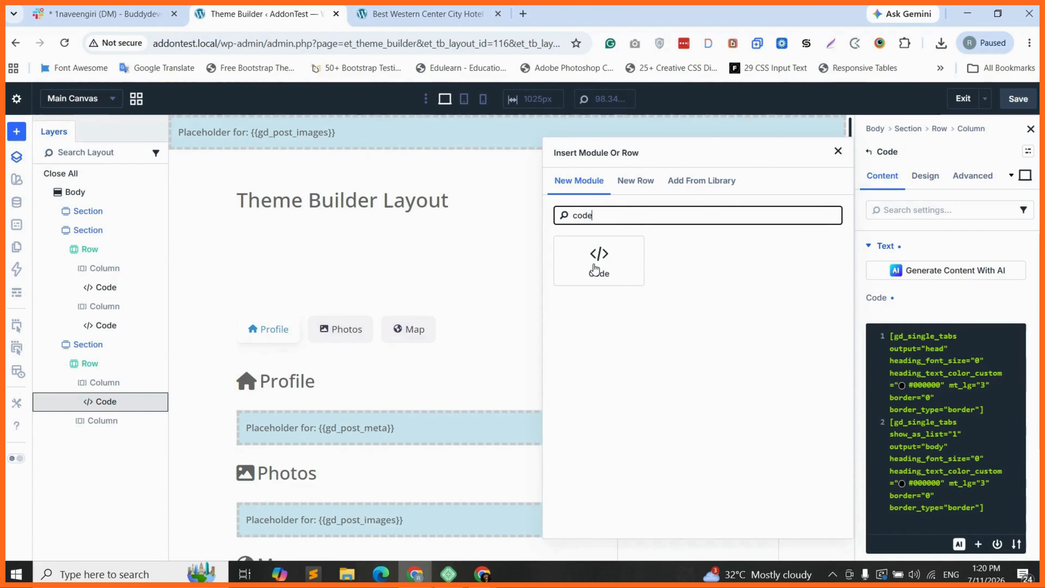
click(596, 267)
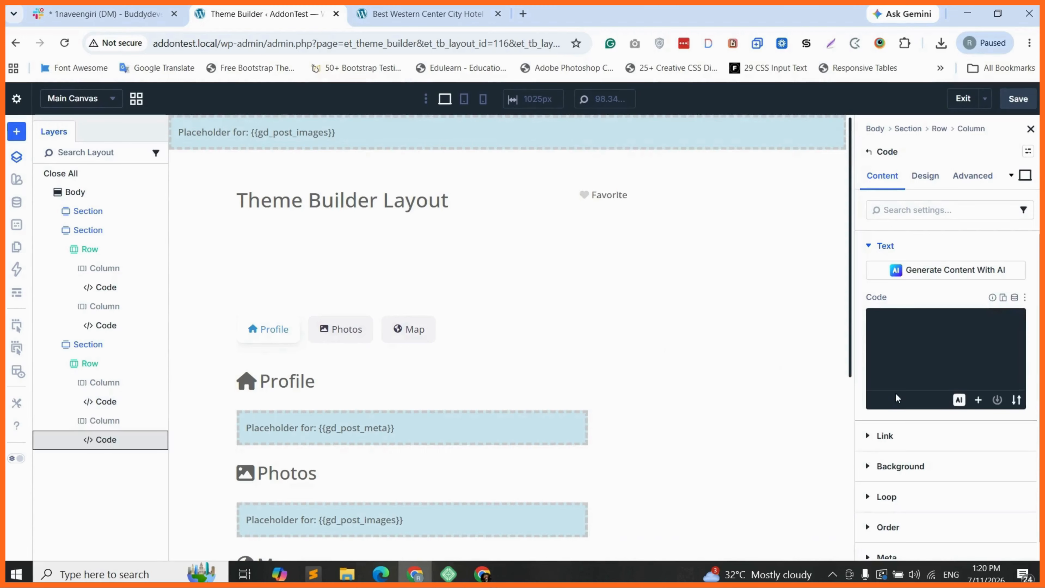
Step: Open the shortcode builder for the narrower column's Code module and select the gd_author_actions shortcode
click(960, 311)
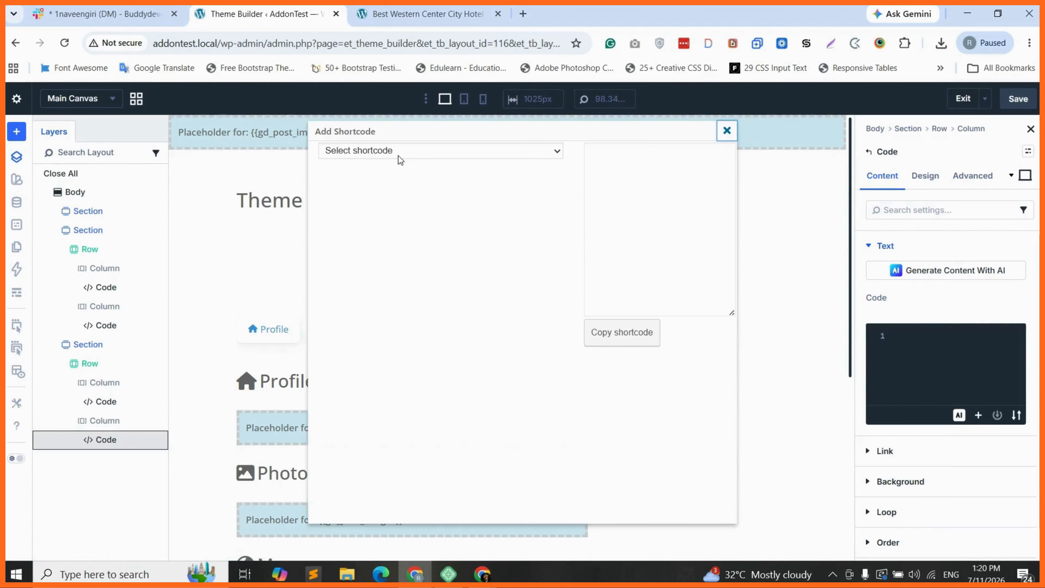
click(401, 153)
scroll(417, 354, down, 2)
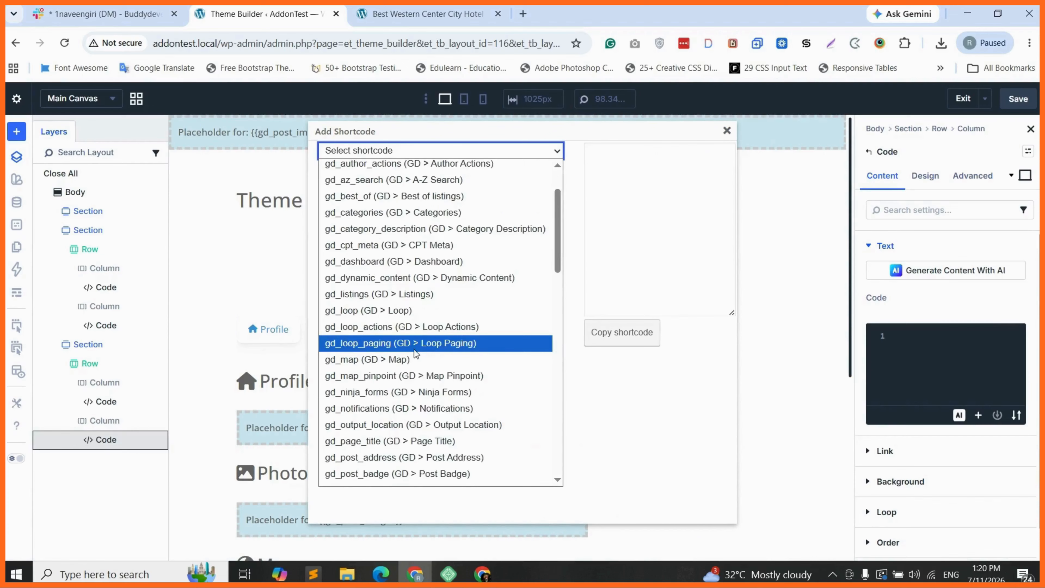
scroll(417, 354, down, 5)
scroll(398, 315, up, 7)
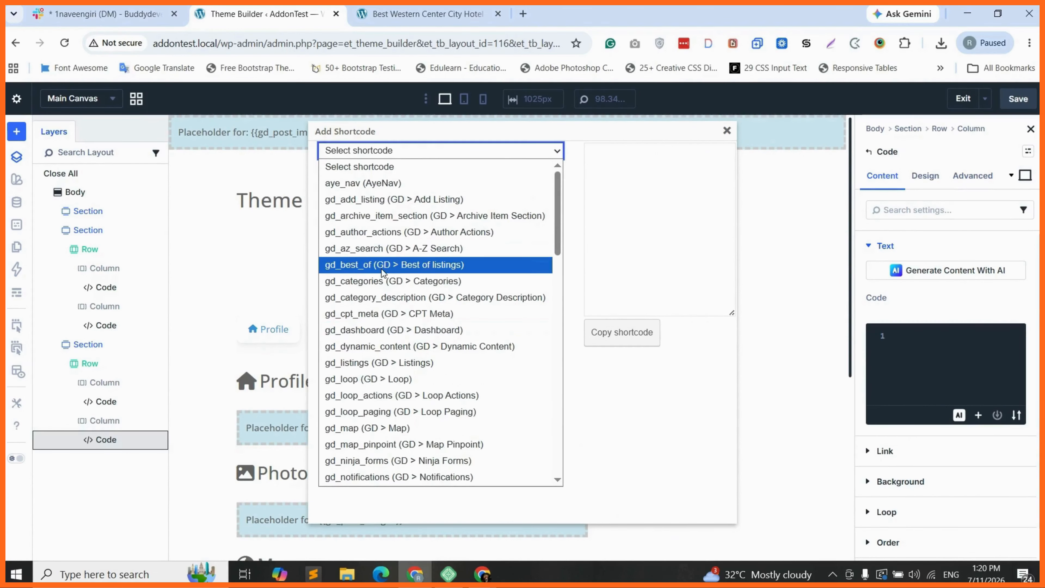
click(412, 232)
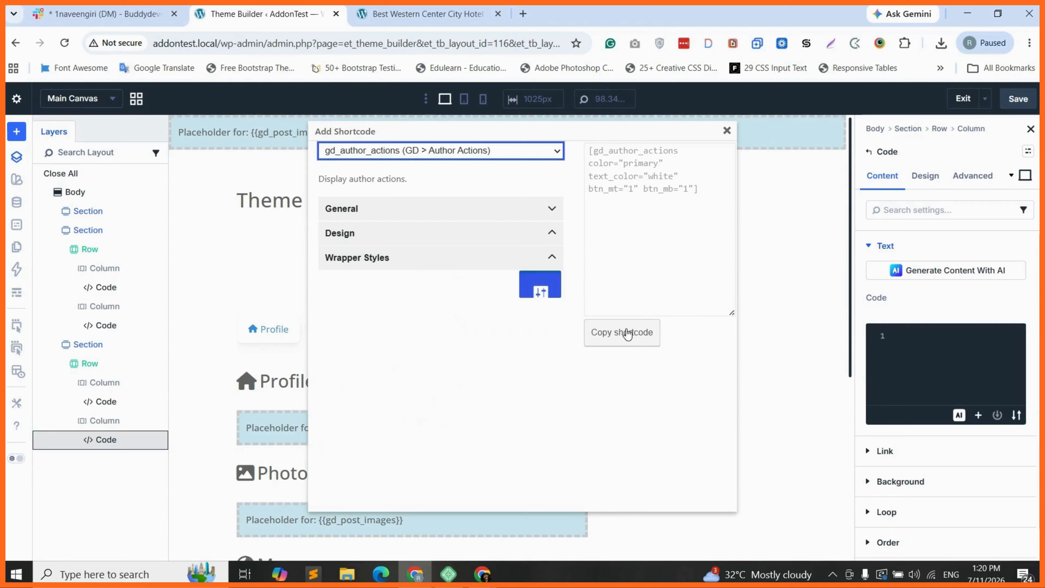
Step: Copy the gd_author_actions shortcode and paste it into the narrower column's Code module
click(591, 332)
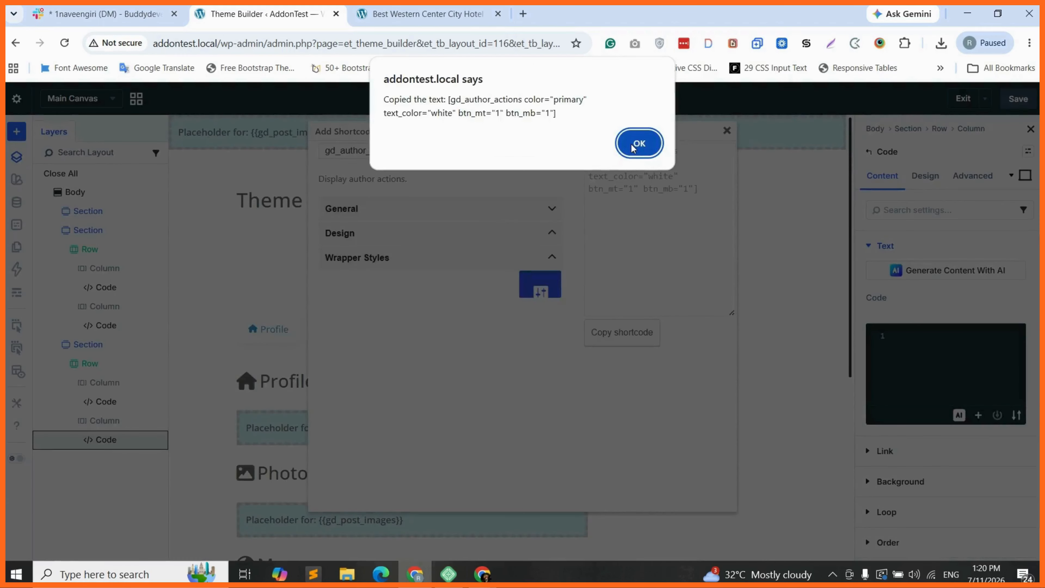
click(634, 148)
click(943, 350)
key(ctrl+v)
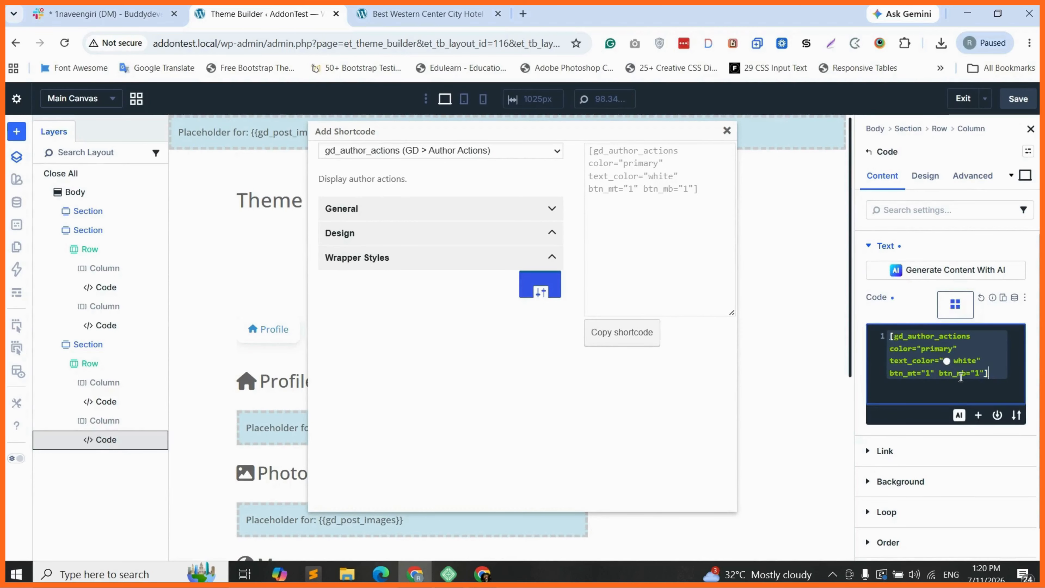
Step: Select the gd_ninja_forms shortcode in the shortcode builder and check which forms are available for it
click(476, 153)
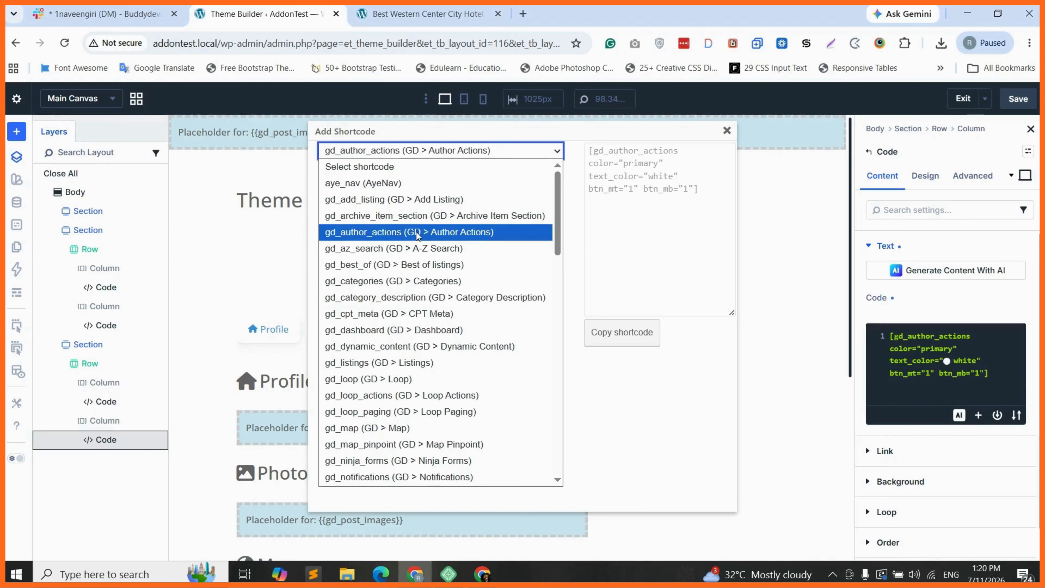
scroll(412, 291, down, 3)
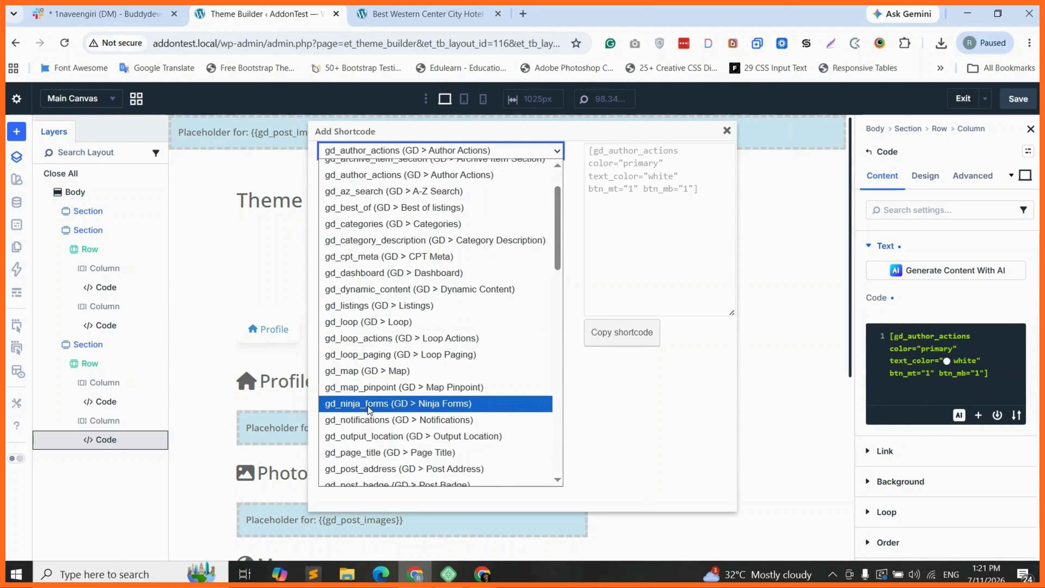
click(367, 406)
click(392, 256)
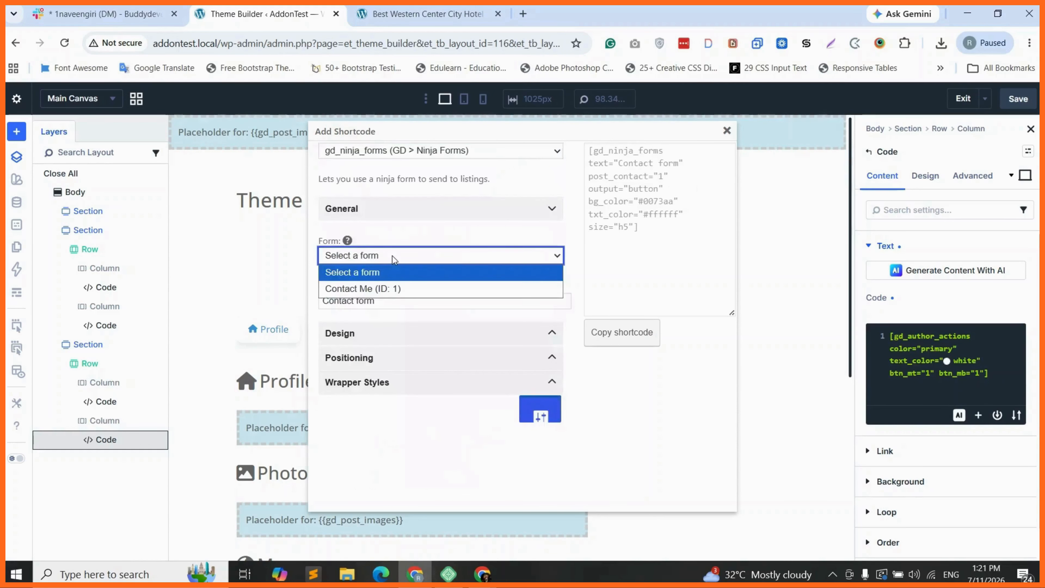
click(408, 276)
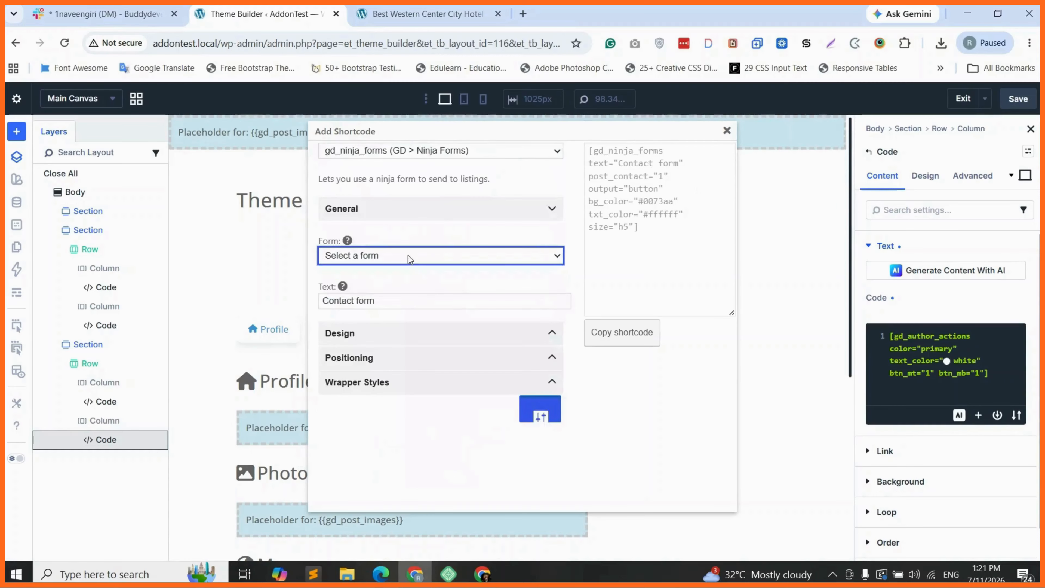
click(388, 259)
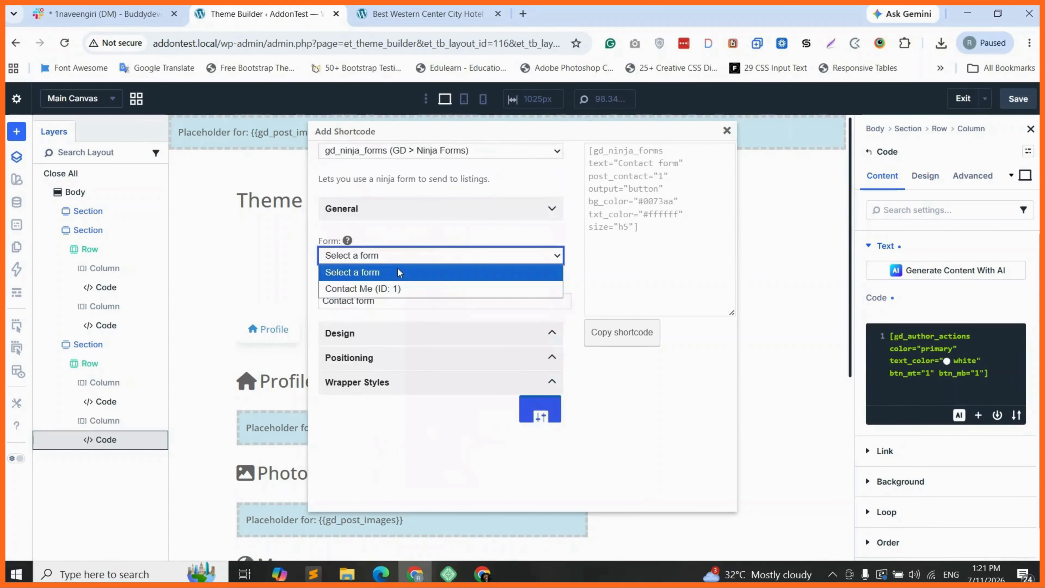
click(398, 268)
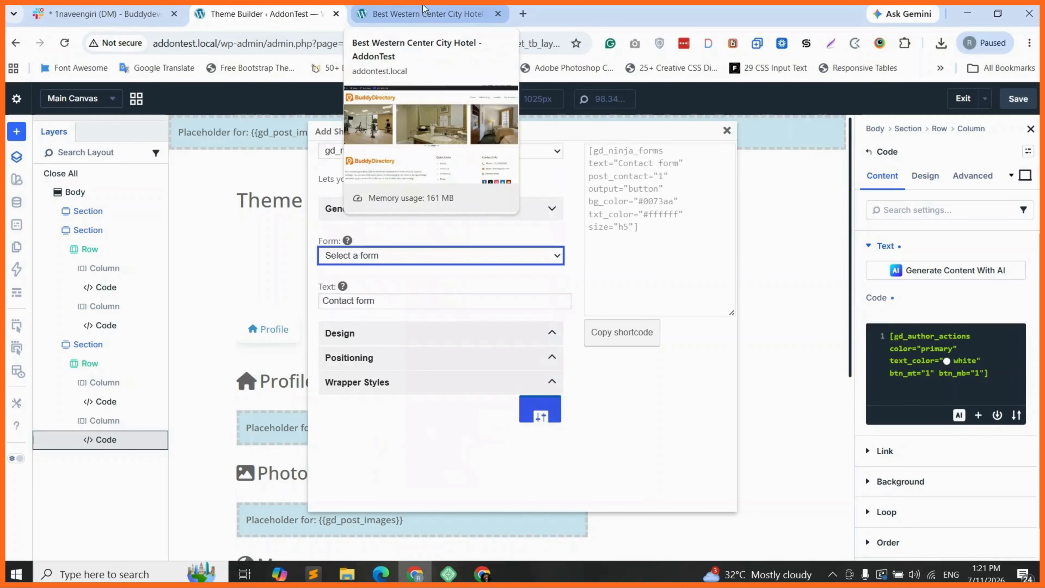
Step: Open the WordPress admin from the hotel listing page in a new browser tab and go to the Ninja Forms dashboard, dismissing the opt-in prompt
click(420, 14)
right_click(11, 97)
click(64, 113)
drag(564, 12, 247, 11)
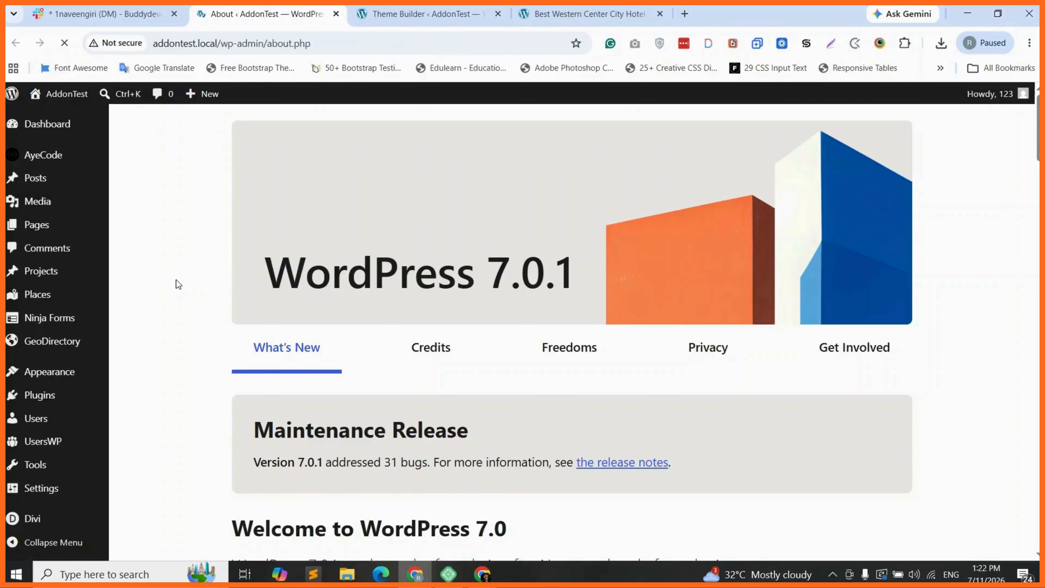
mouse_move(67, 325)
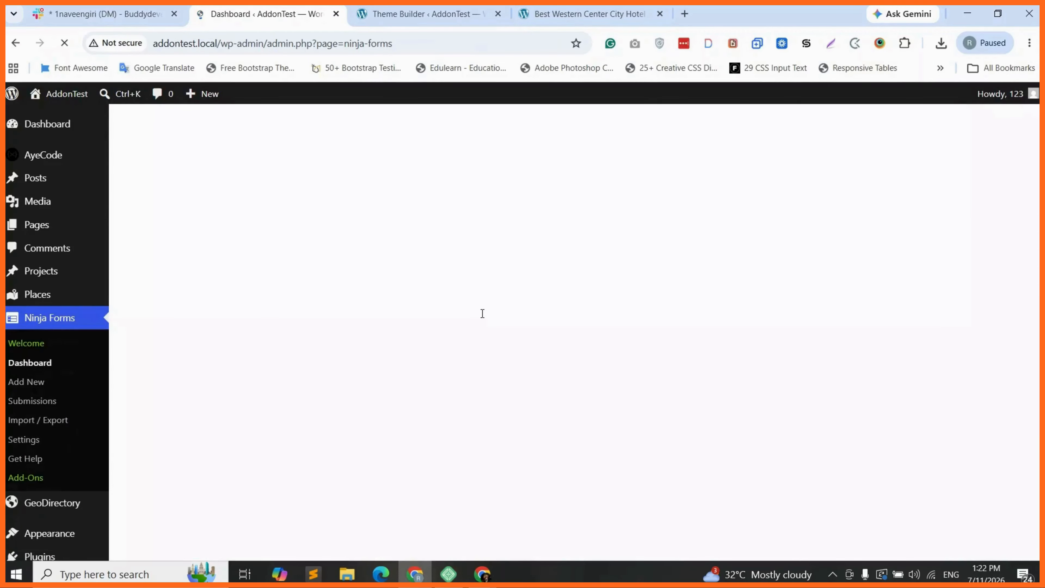
click(568, 418)
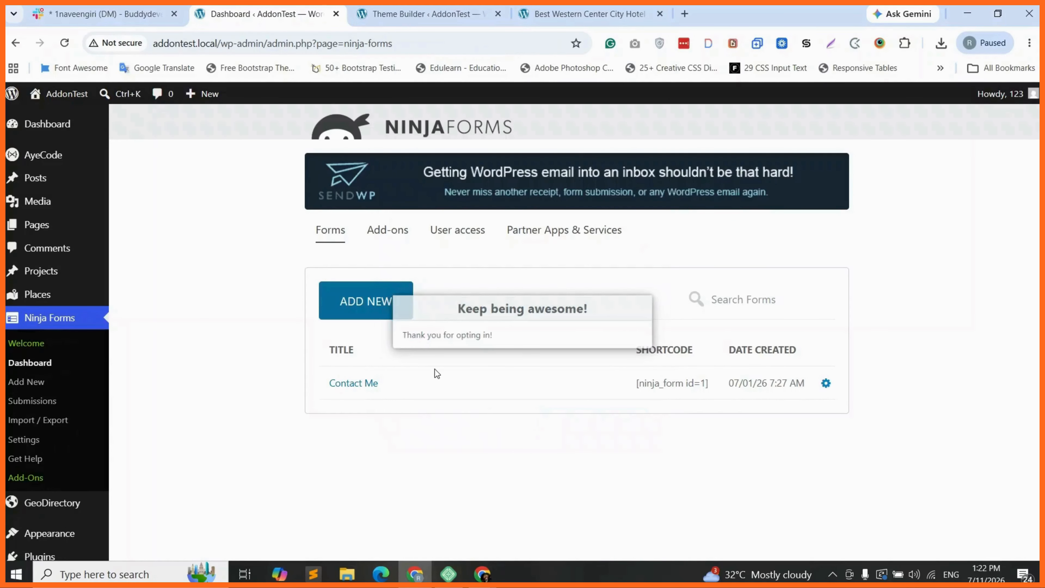
Step: Create a new Ninja Forms form from the GeoDirectory Contact Form template
click(379, 314)
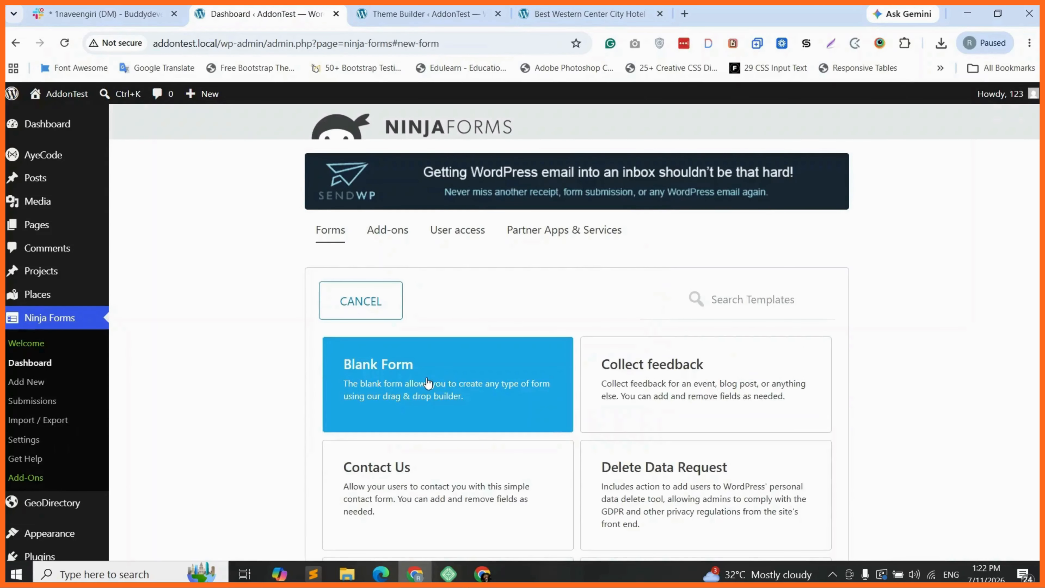
scroll(428, 383, down, 5)
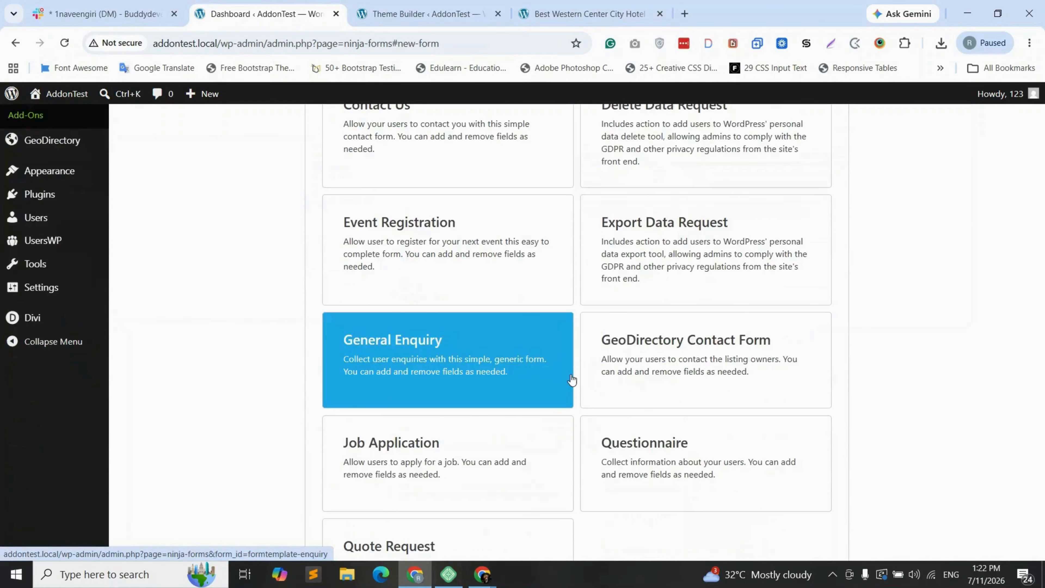
scroll(733, 330, down, 1)
click(733, 329)
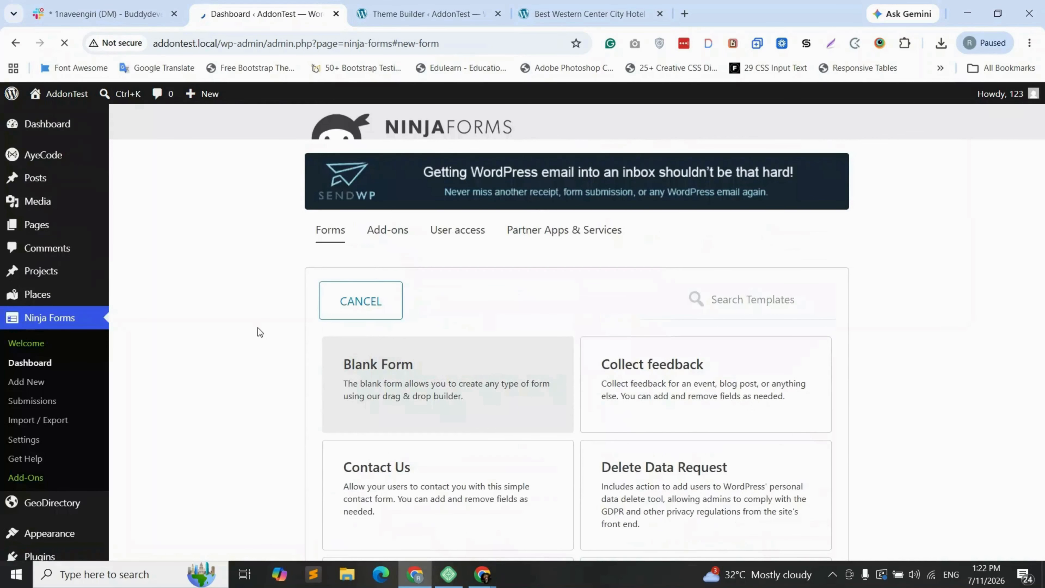
Step: Review the fields of the GeoDirectory Contact Form and publish the form
scroll(258, 328, down, 2)
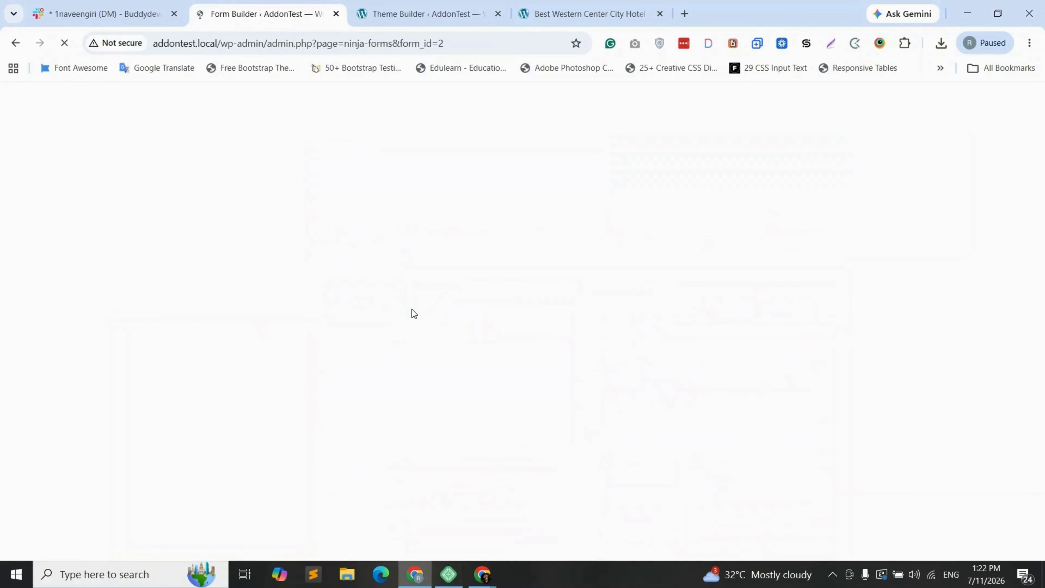
scroll(441, 386, down, 8)
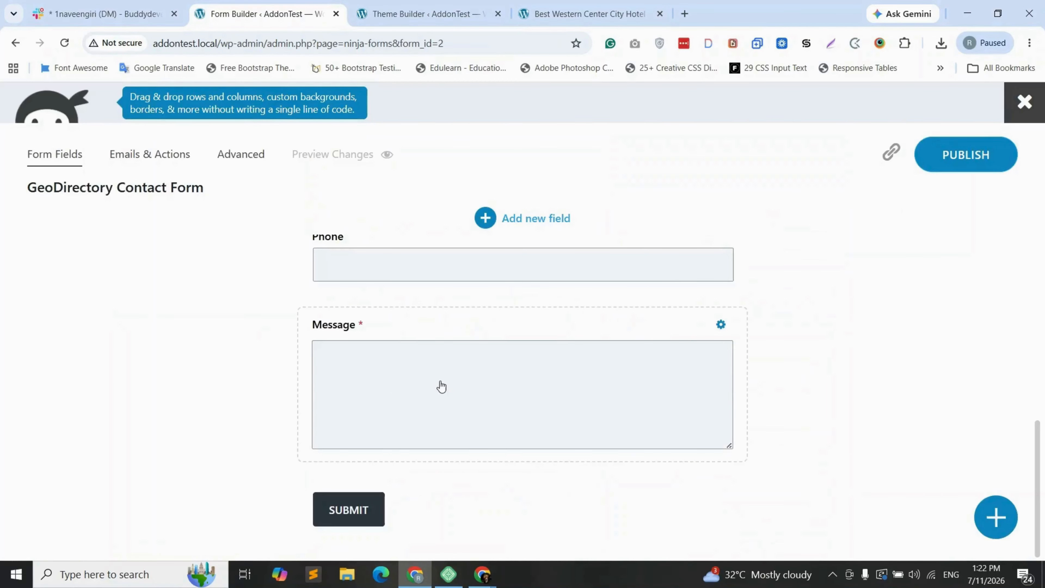
scroll(442, 386, up, 6)
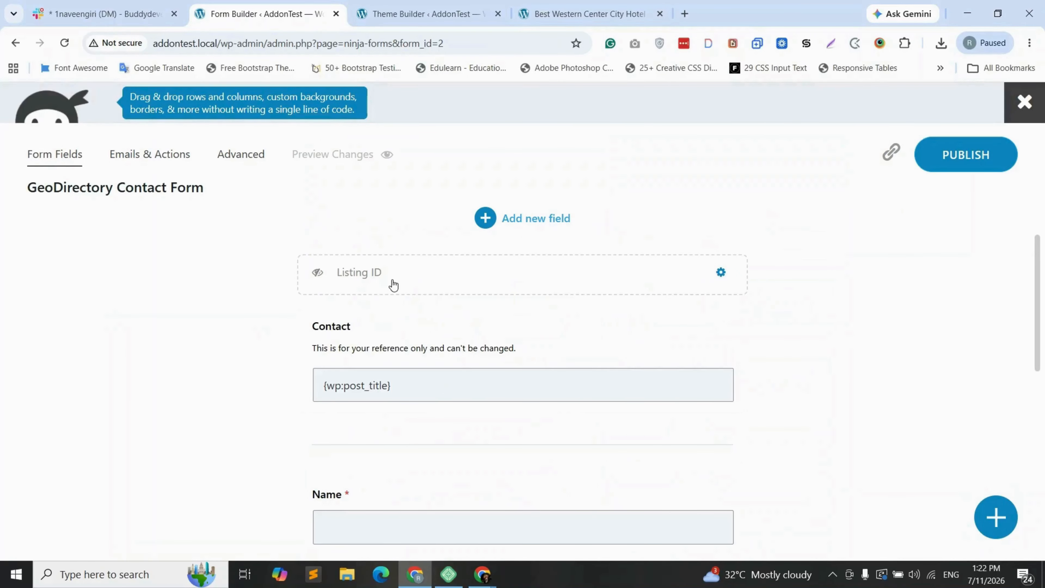
click(961, 164)
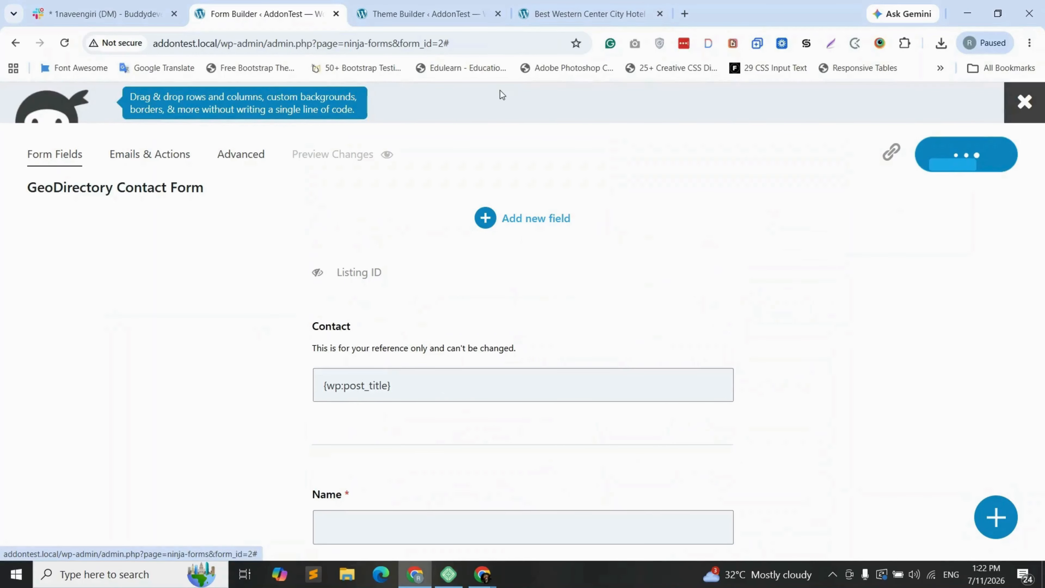
Step: Return to the Theme Builder layout, save it and reload the page to refresh the available forms
click(451, 9)
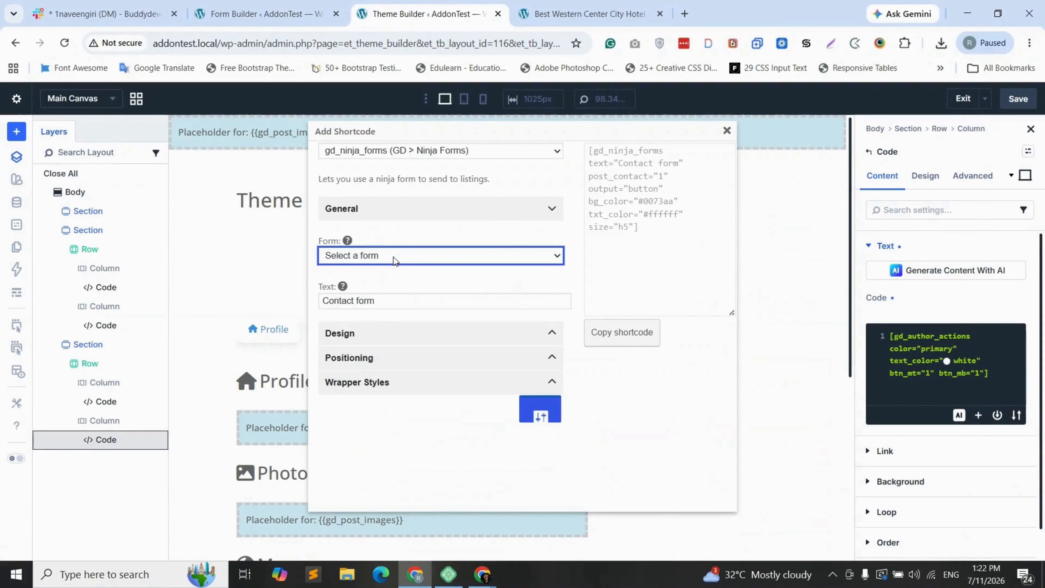
click(1018, 98)
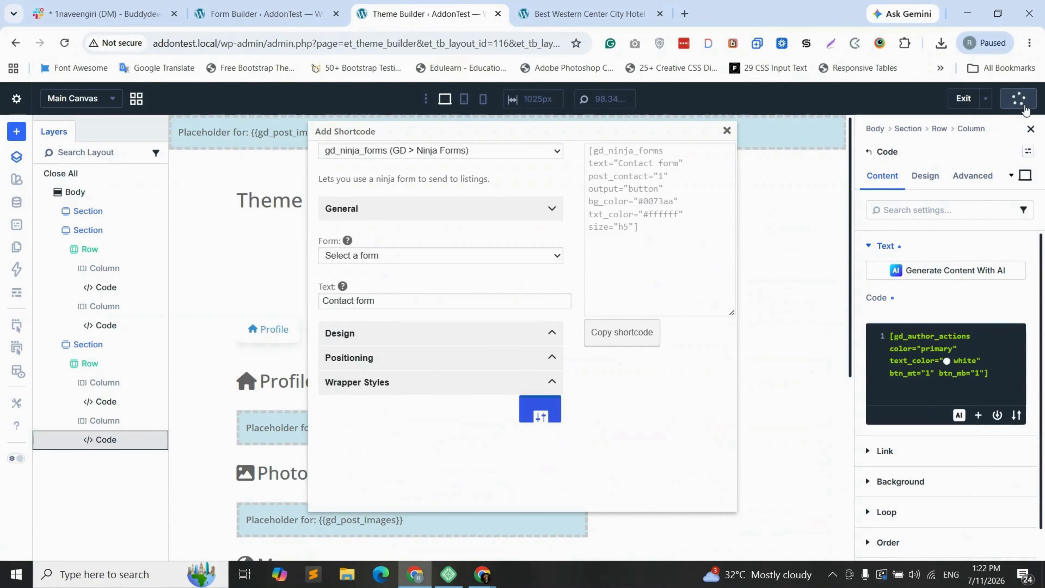
click(68, 46)
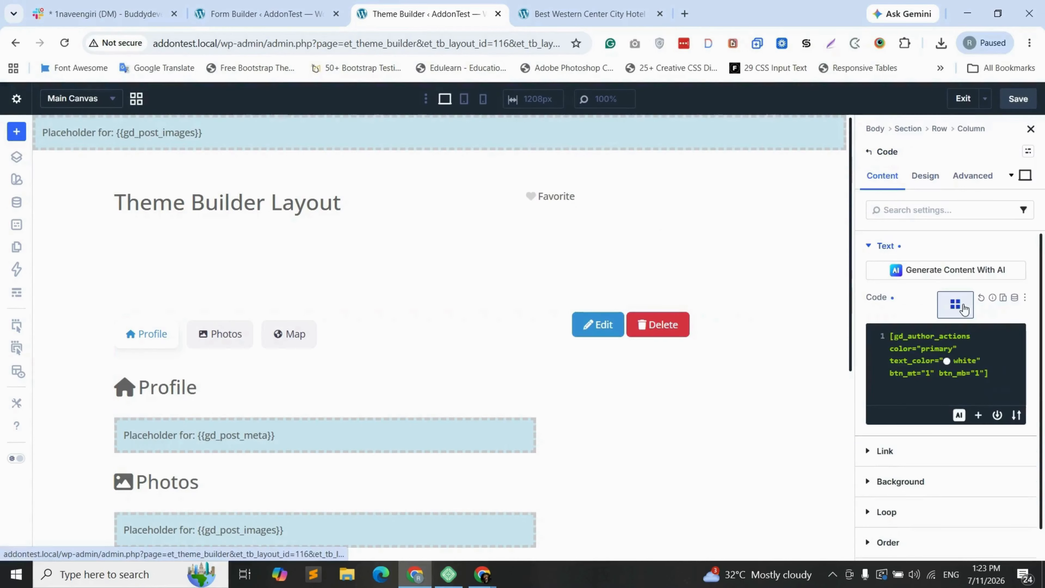
Step: Configure a gd_ninja_forms shortcode for the Code module with the GeoDirectory Contact Form (ID: 2) and the text "Contact"
click(962, 305)
click(404, 159)
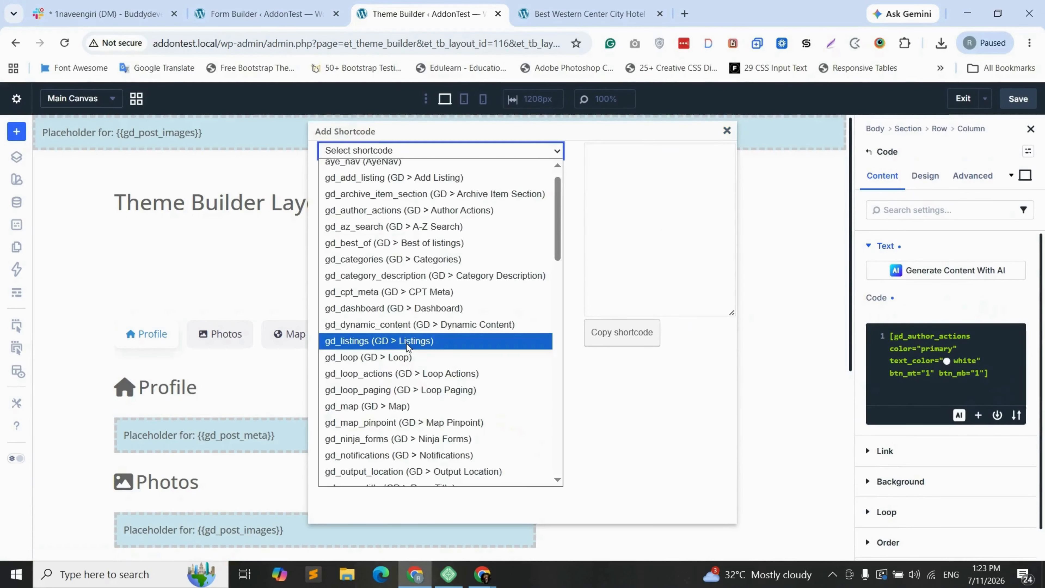
scroll(407, 343, down, 2)
click(389, 363)
click(374, 255)
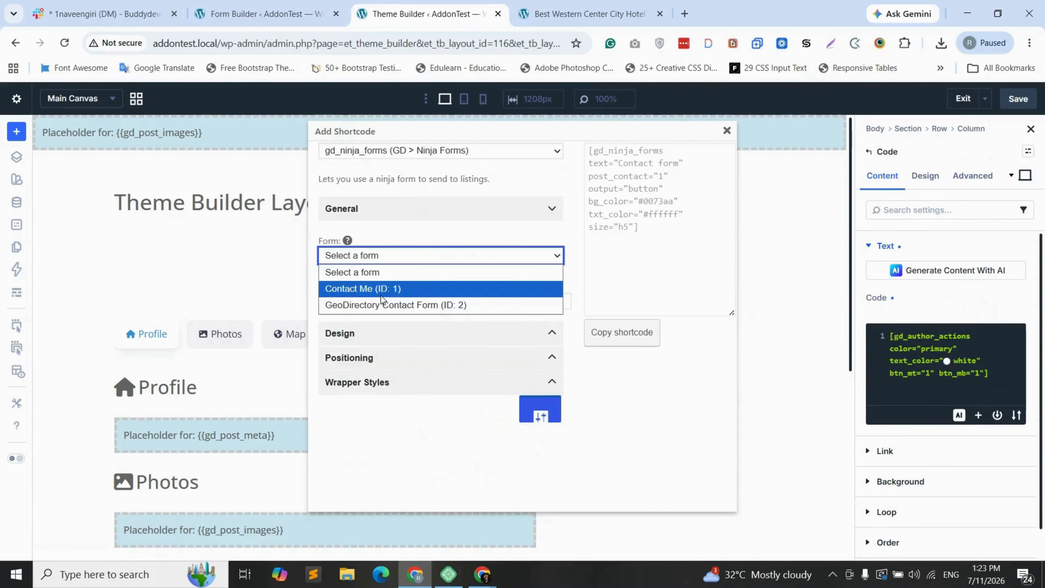
click(416, 304)
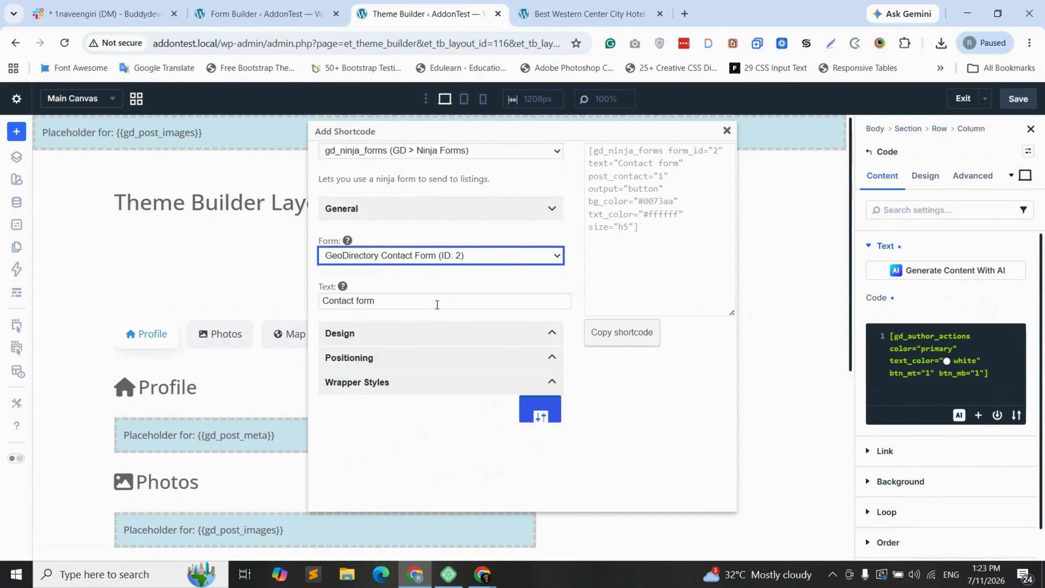
double_click(366, 301)
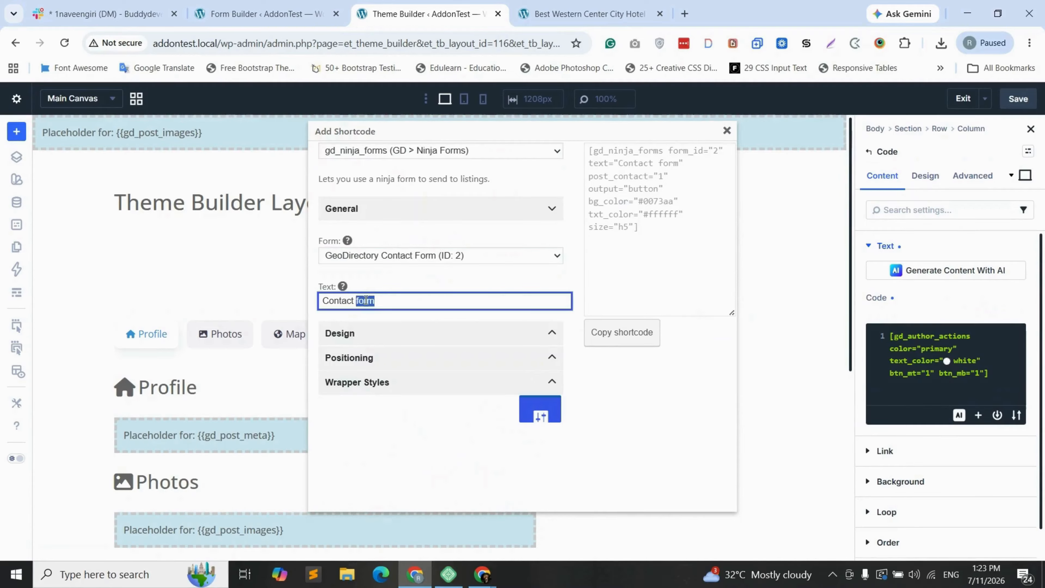
key(BackSpace)
Step: Set the contact button's badge background color to dark blue #034b82 and its badge size to L (badge)
click(360, 340)
scroll(360, 347, down, 2)
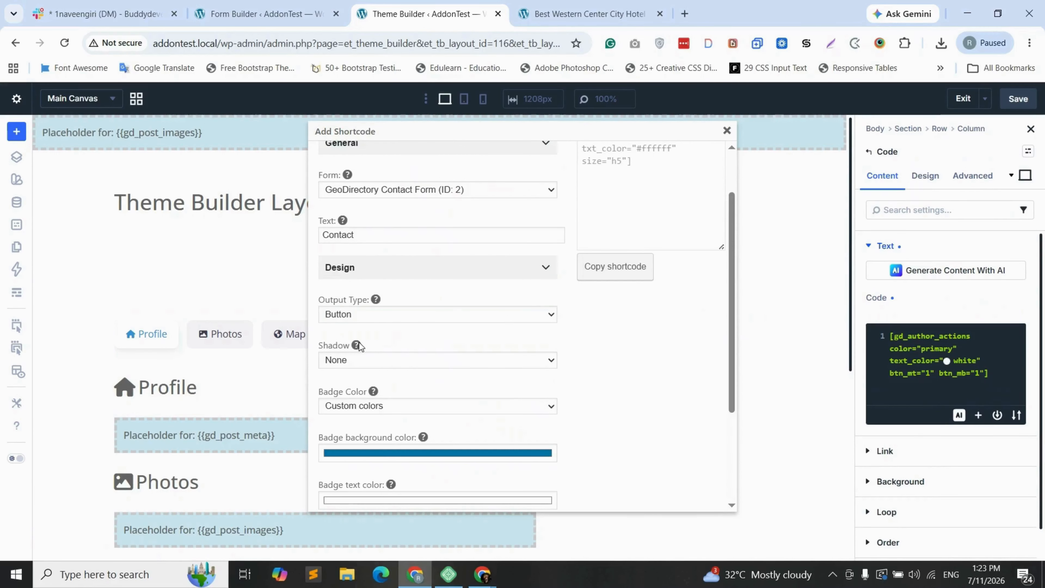
scroll(410, 368, down, 2)
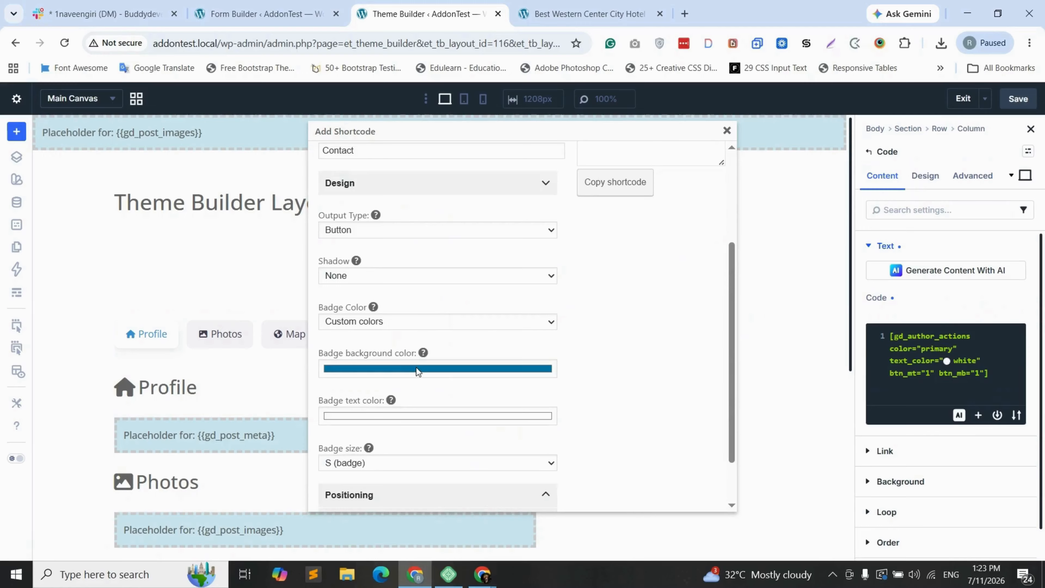
click(416, 369)
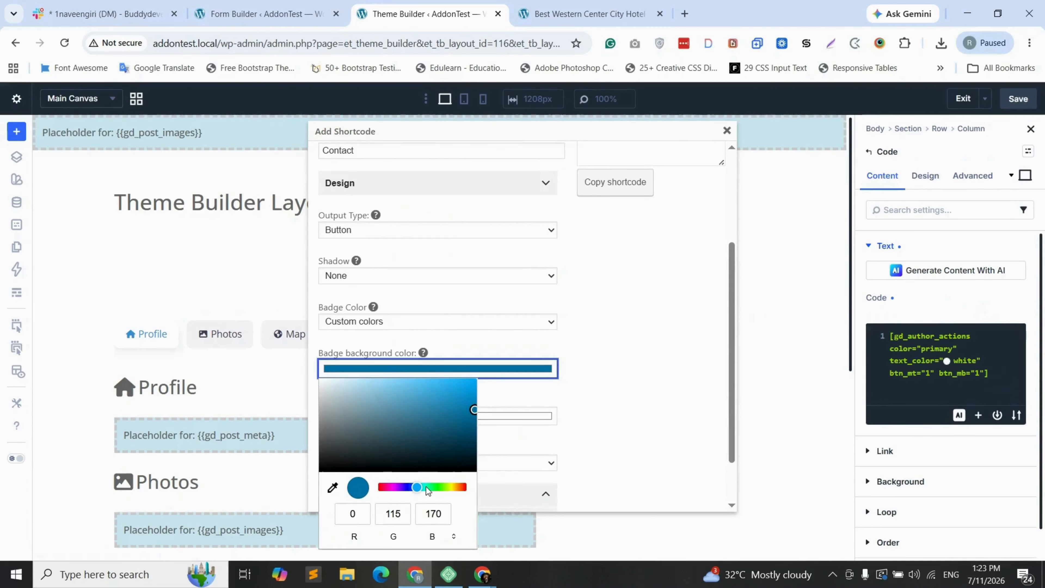
drag(428, 490, 416, 489)
click(474, 422)
click(542, 396)
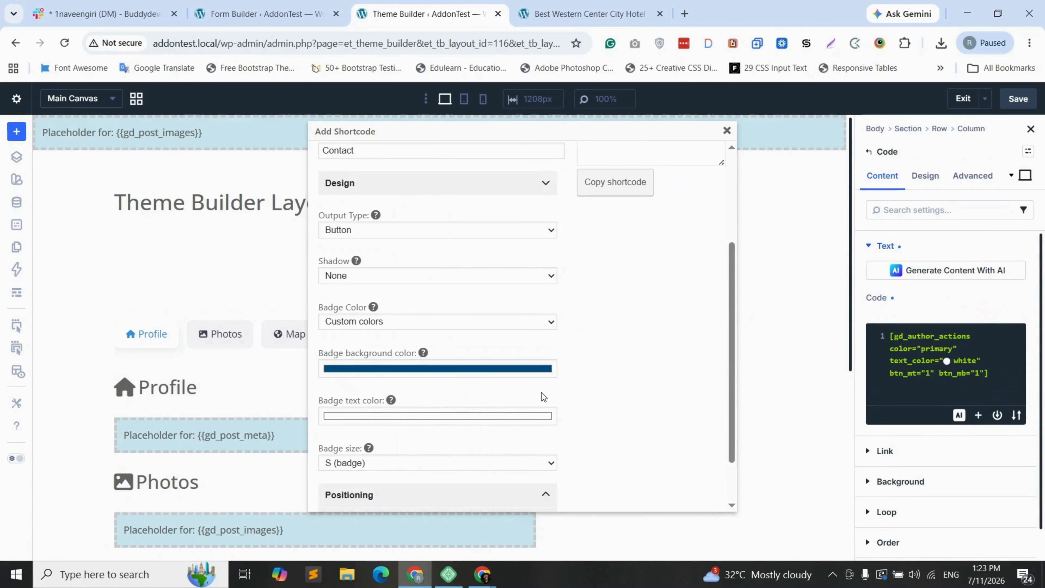
scroll(353, 368, down, 2)
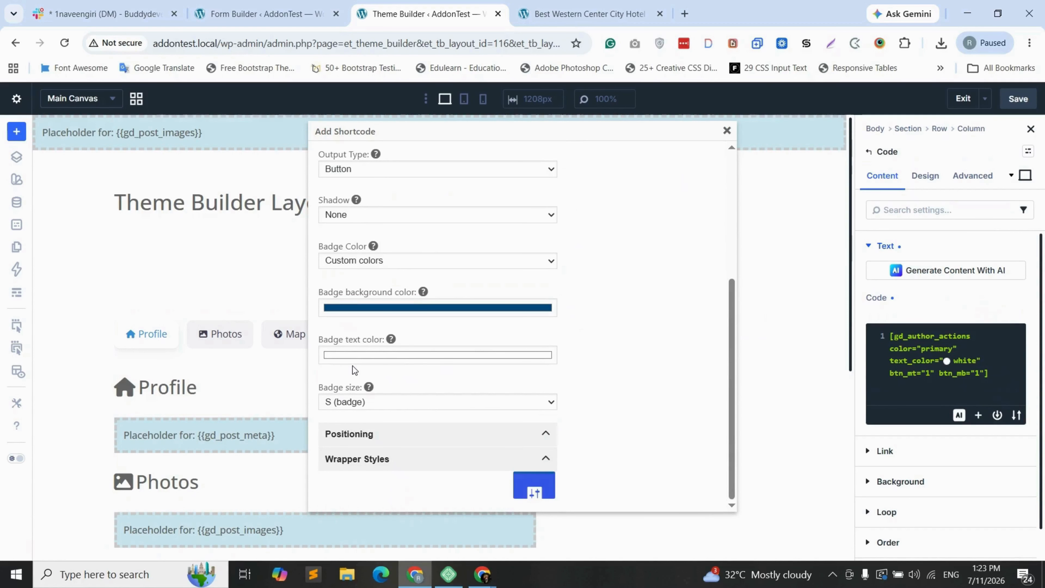
click(362, 402)
click(350, 482)
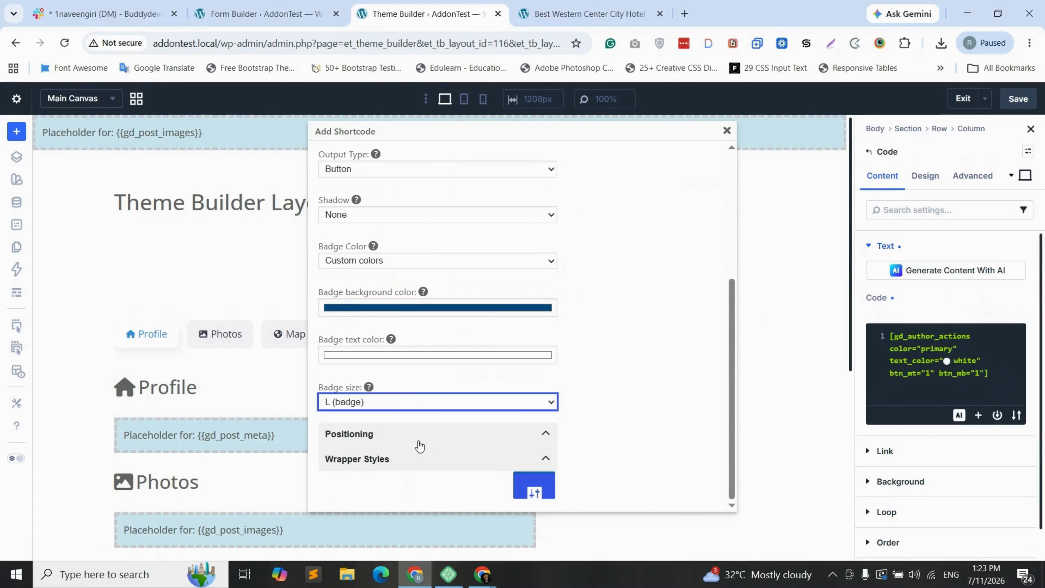
Step: Copy the gd_ninja_forms shortcode and paste it on a new line below the gd_author_actions shortcode
scroll(620, 362, up, 7)
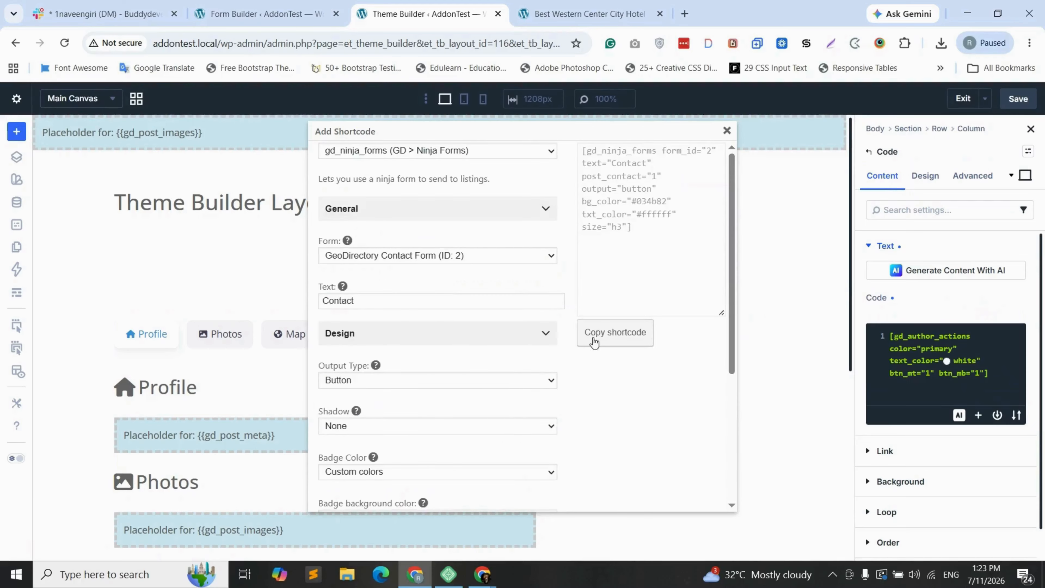
click(593, 341)
click(640, 158)
click(994, 378)
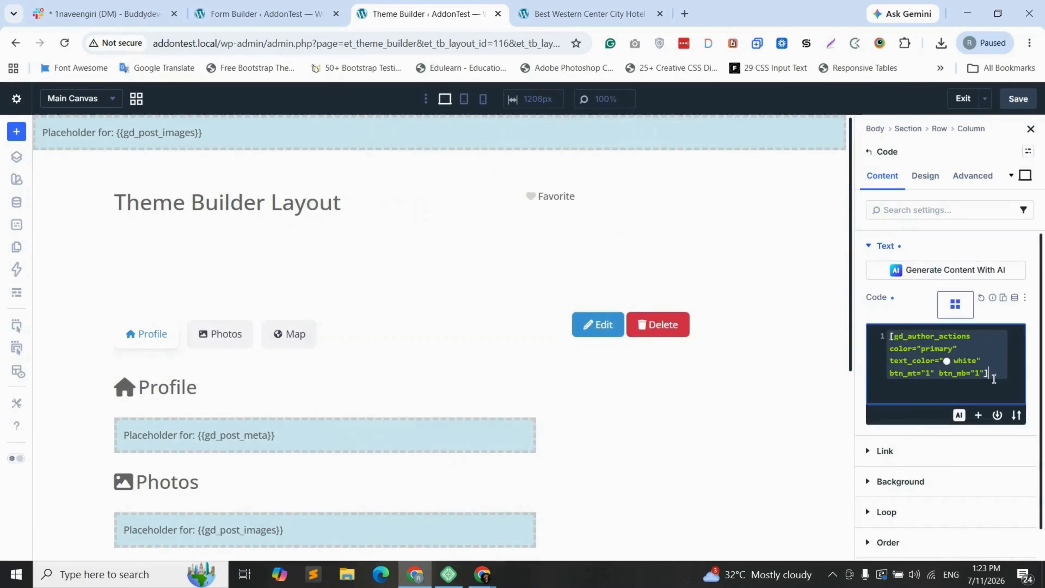
key(Return)
text([gd_ninja_forms form_id="2" text="Contact" post_contact="1" output="button" bg_color="#034b82" txt_color="#ffffff" size="h3"])
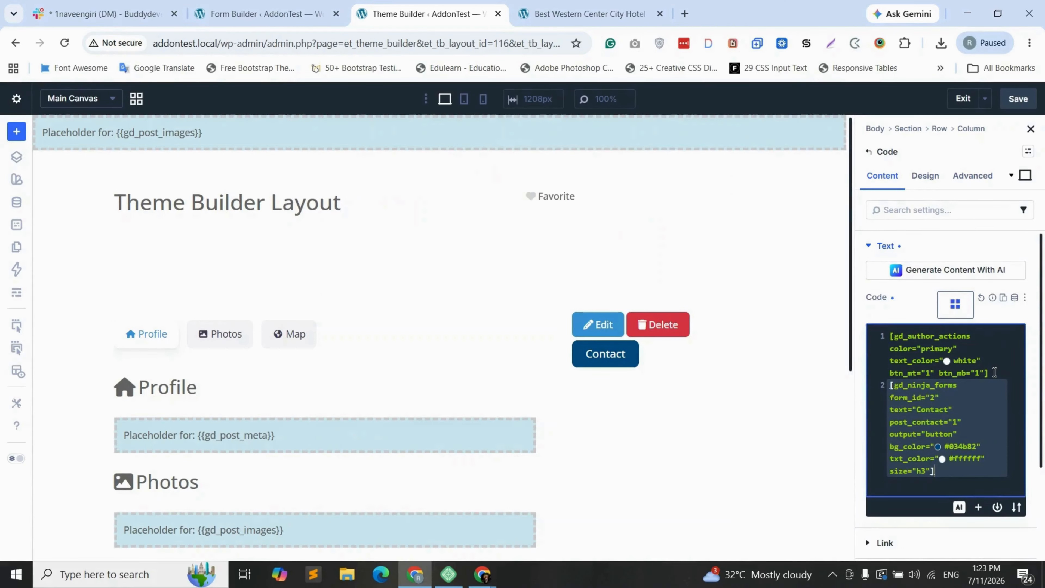
Step: Add another Code module below the Contact button in the narrower column
click(667, 367)
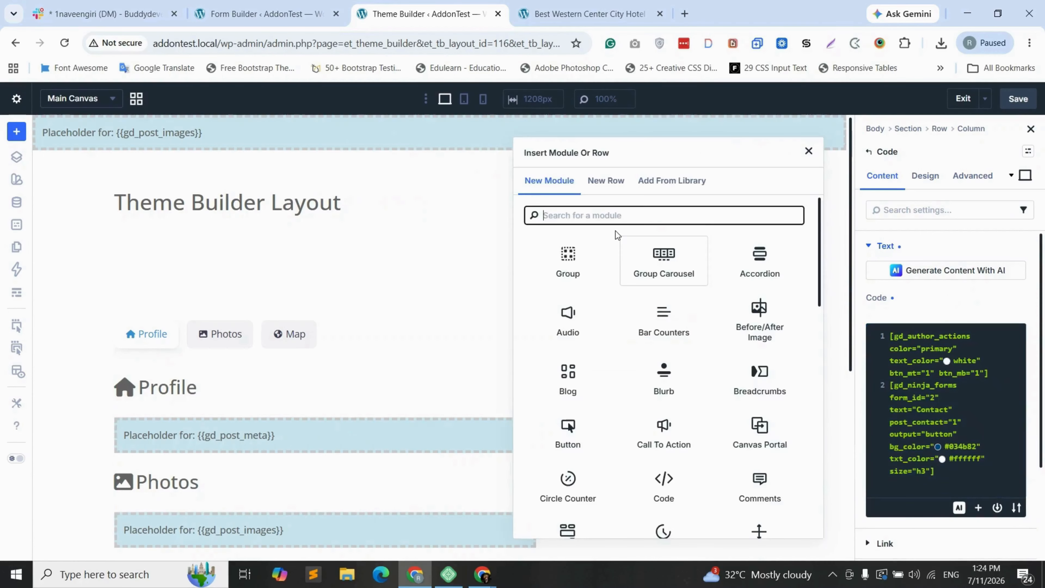
text(code)
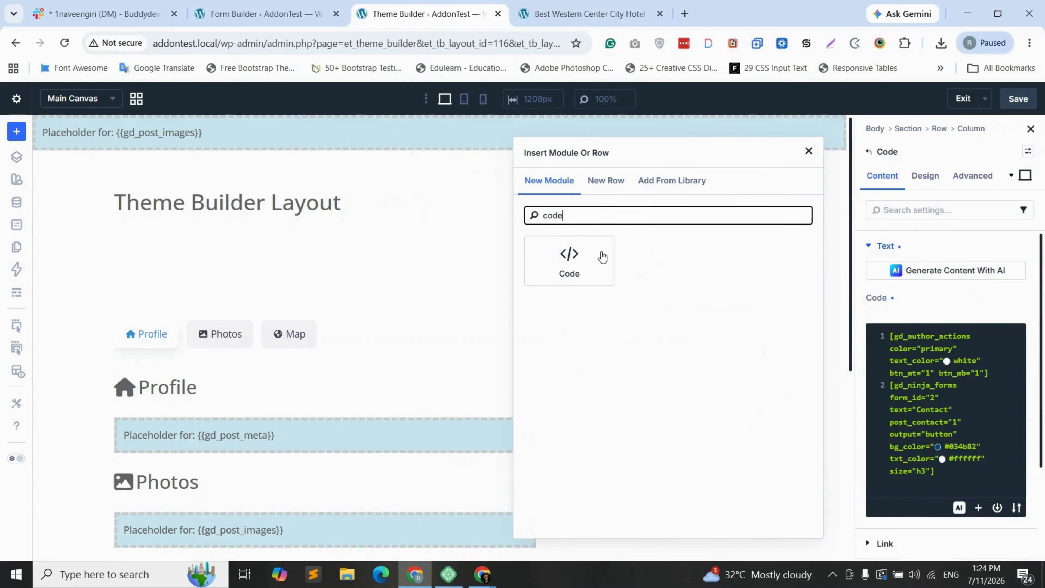
click(597, 255)
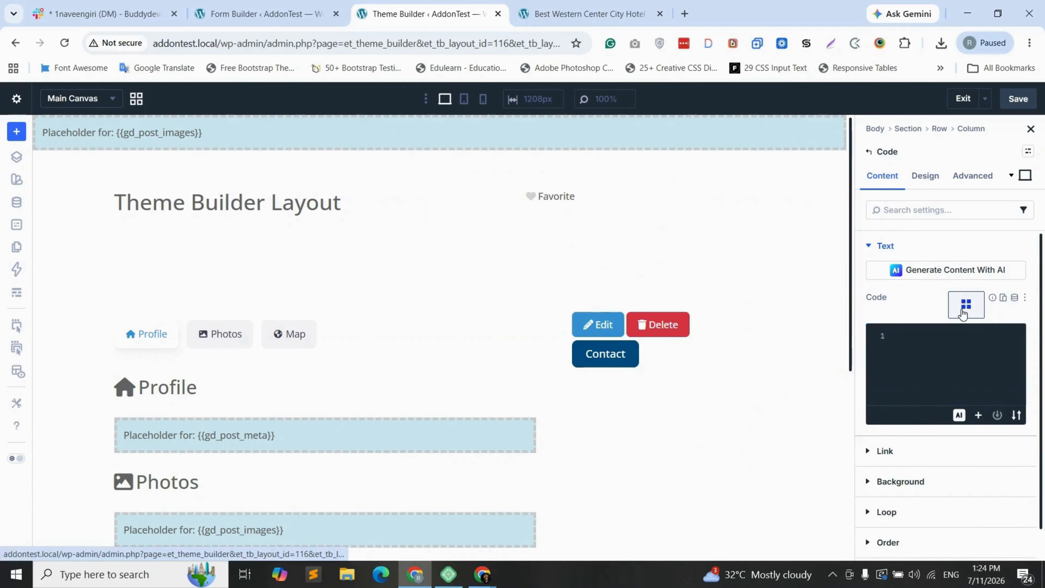
Step: Configure a gd_output_location shortcode for the new Code module with the location set to Details page sidebar, keeping the default design options
click(963, 313)
click(441, 149)
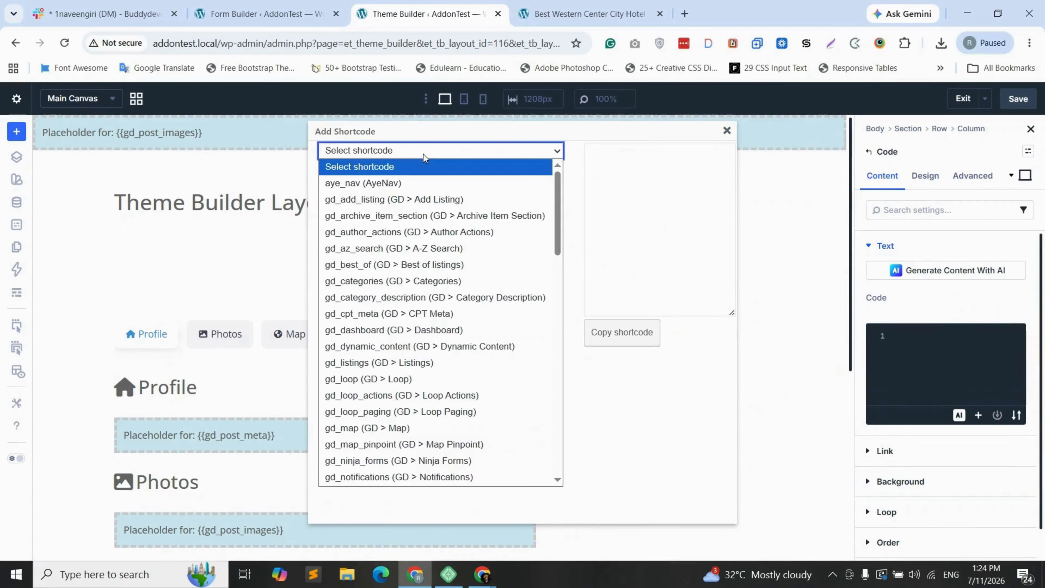
scroll(406, 344, down, 1)
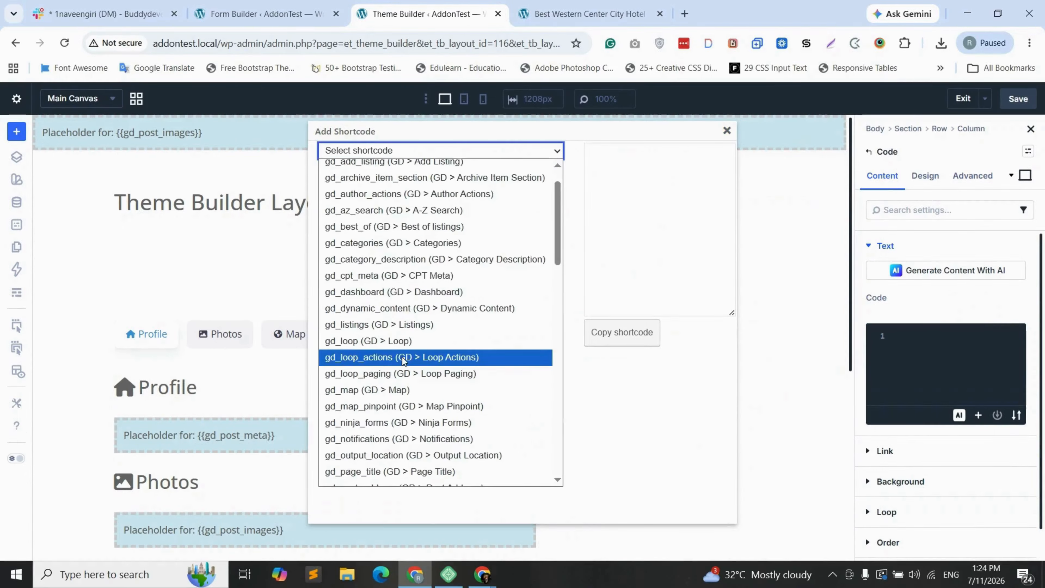
scroll(404, 360, down, 3)
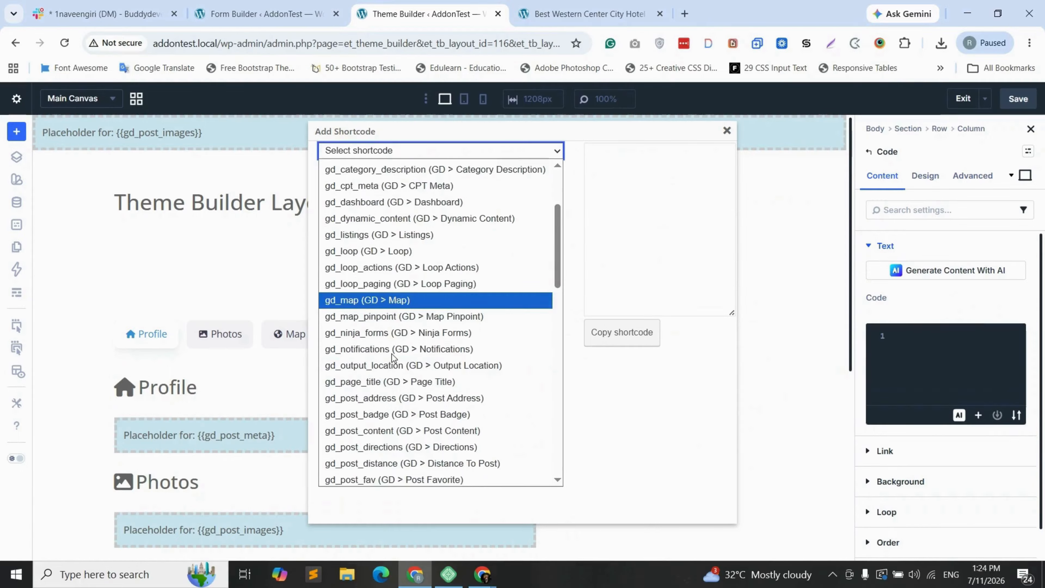
click(394, 365)
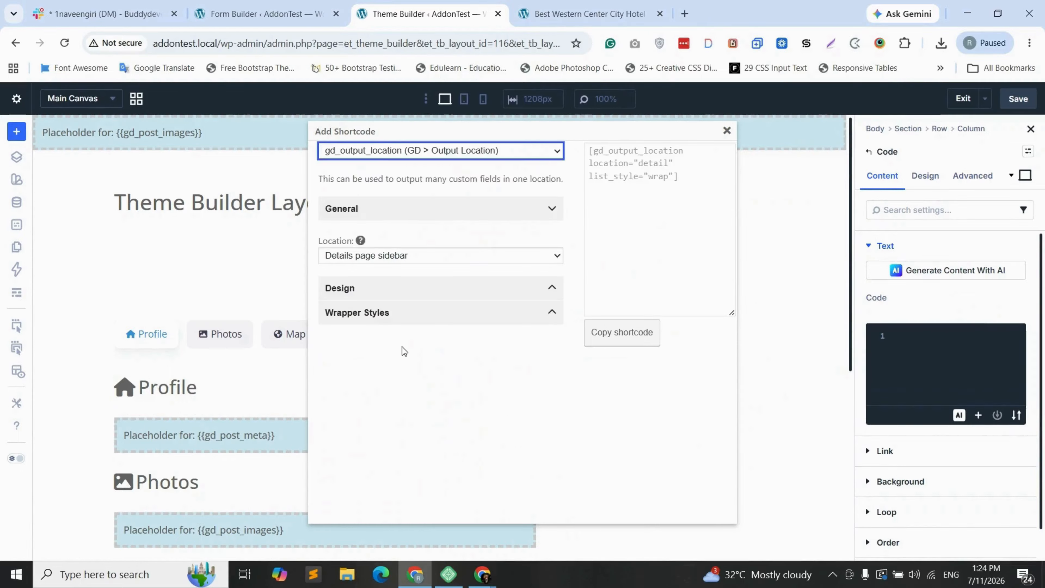
click(399, 256)
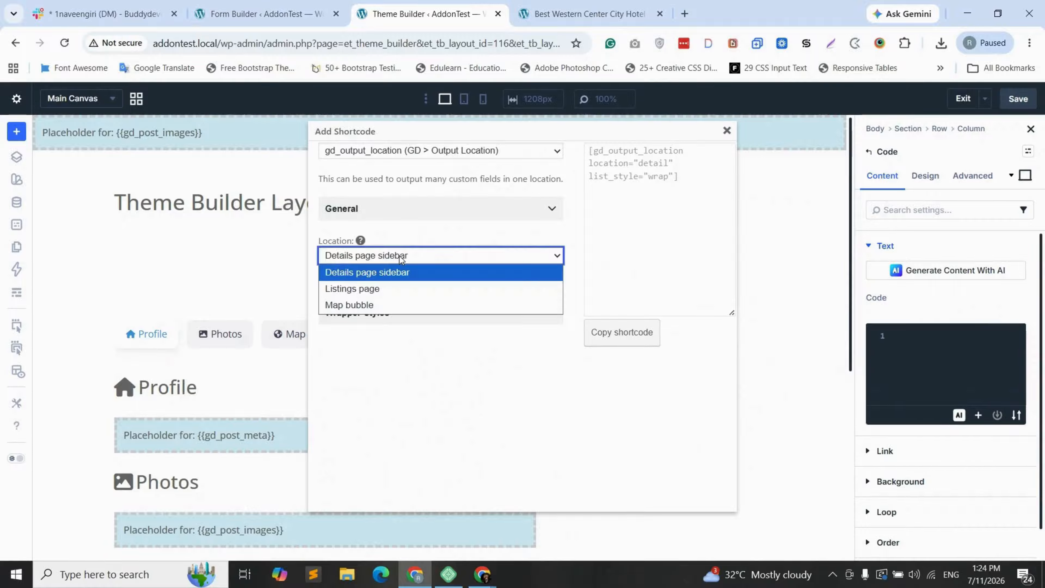
click(392, 273)
click(385, 288)
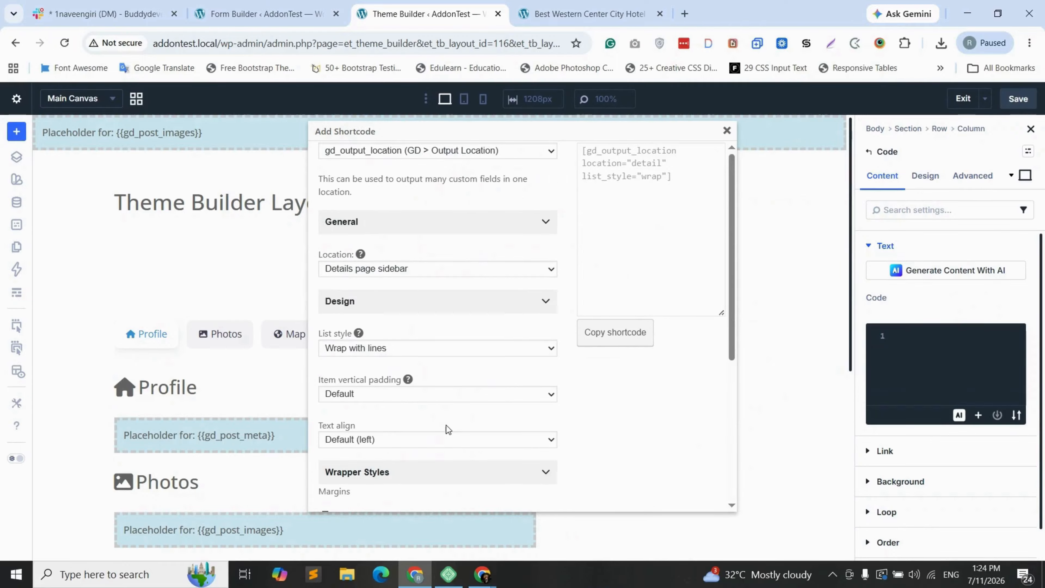
scroll(537, 303, down, 8)
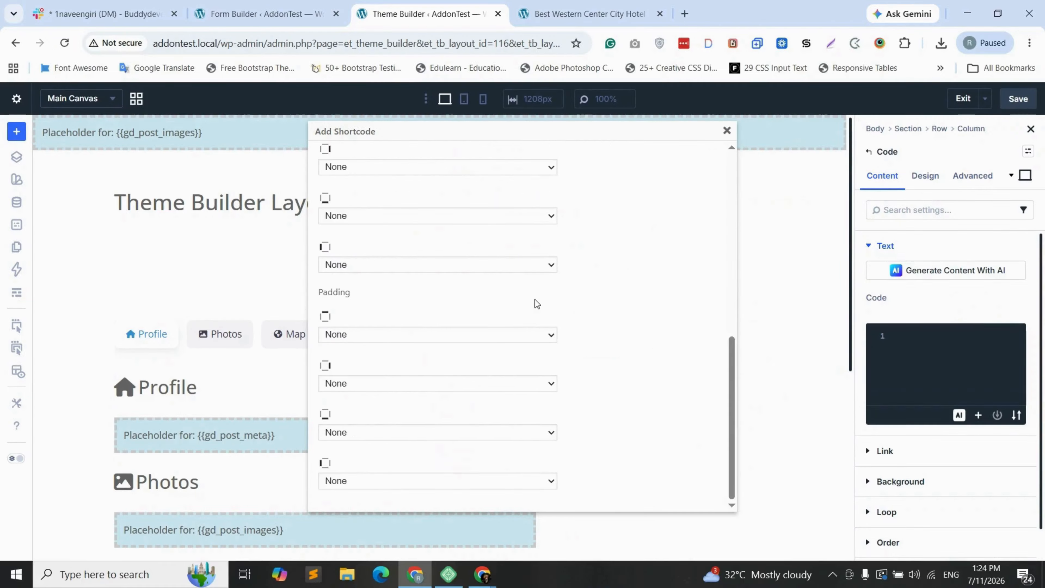
scroll(537, 304, up, 8)
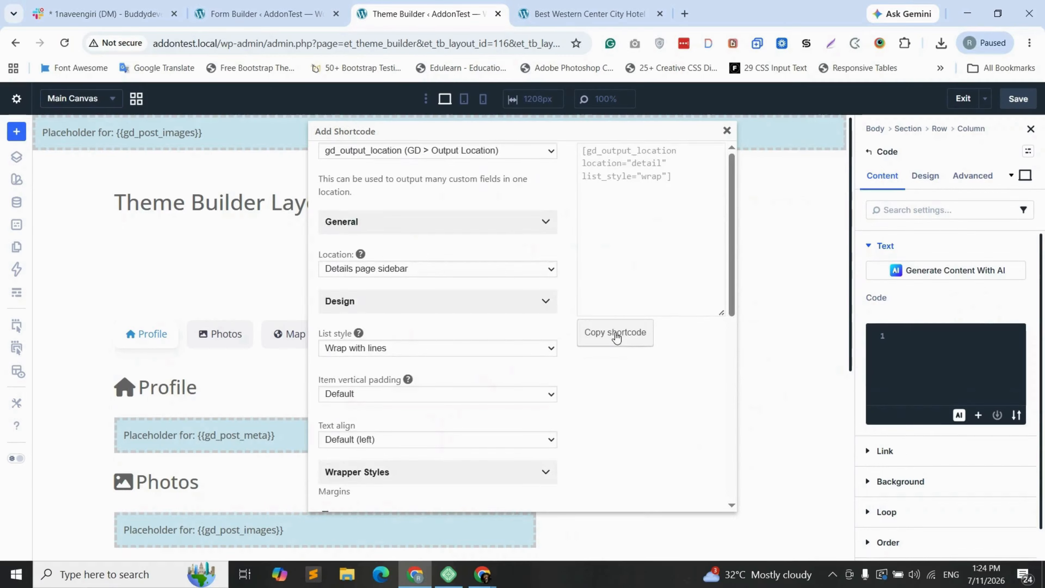
Step: Copy the gd_output_location shortcode, paste it into the empty Code module, and save the layout
click(616, 334)
click(639, 143)
click(936, 336)
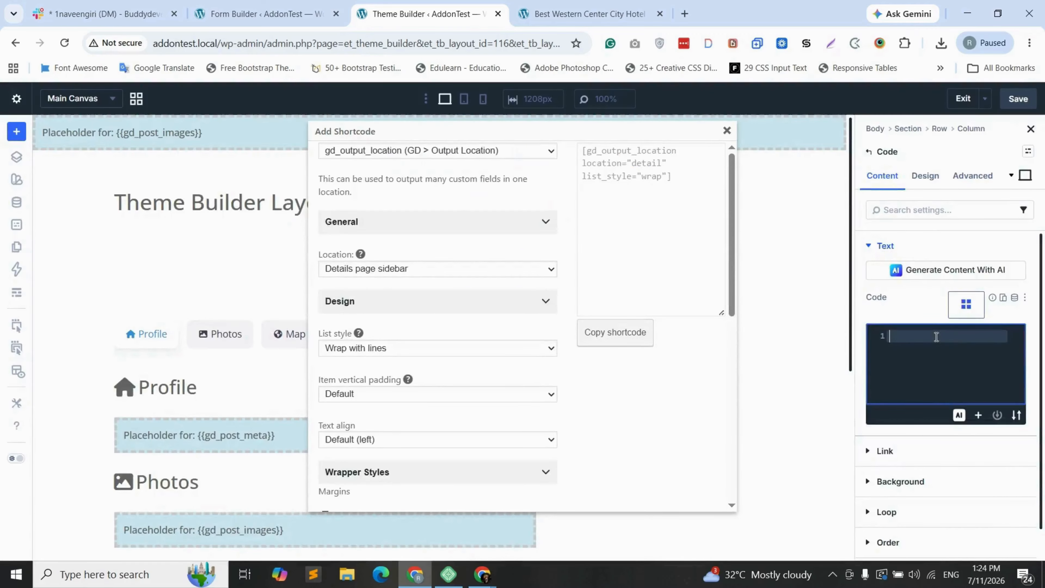
key(ctrl+v)
click(727, 131)
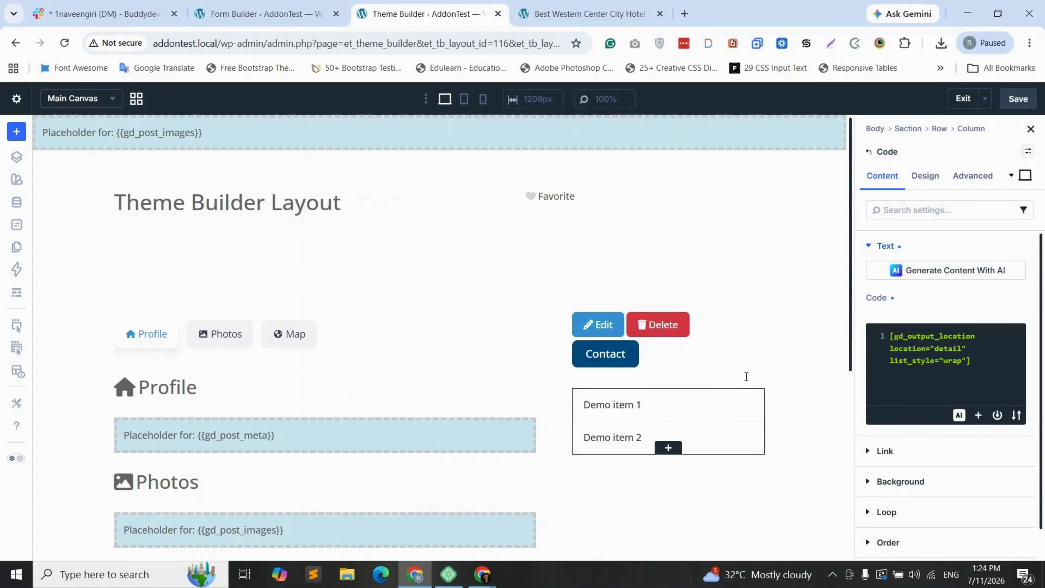
click(1017, 103)
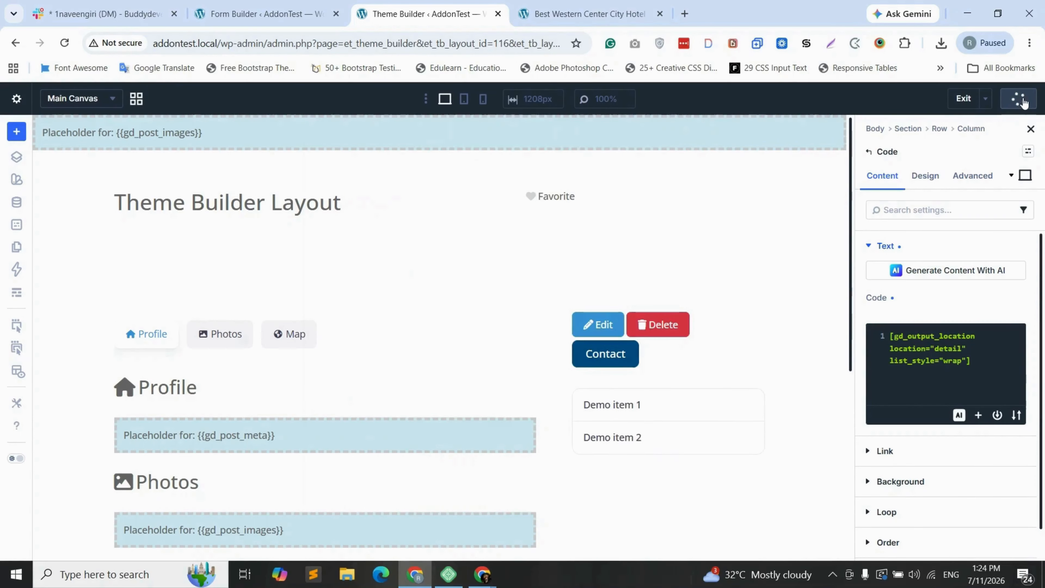
Step: Reload the Best Western Center City Hotel place page and examine the image slider, title row, tabs and sidebar
key(ctrl+Tab)
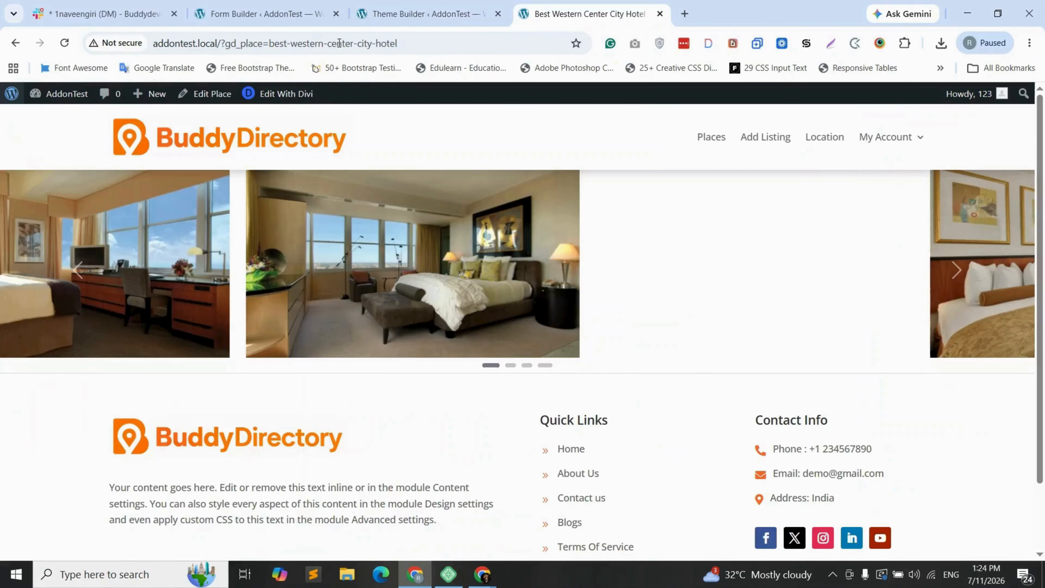
key(F5)
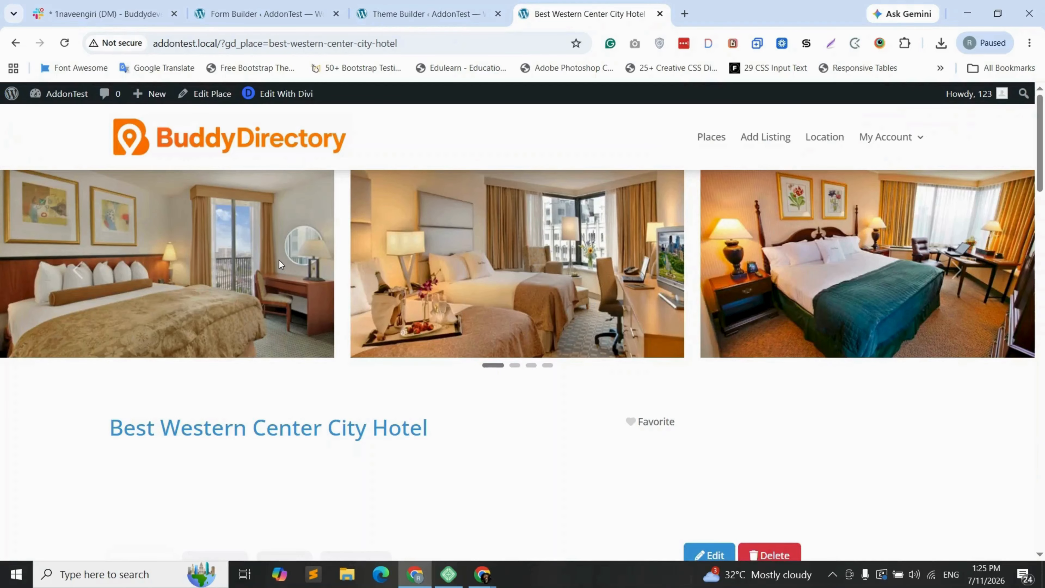
scroll(623, 336, down, 3)
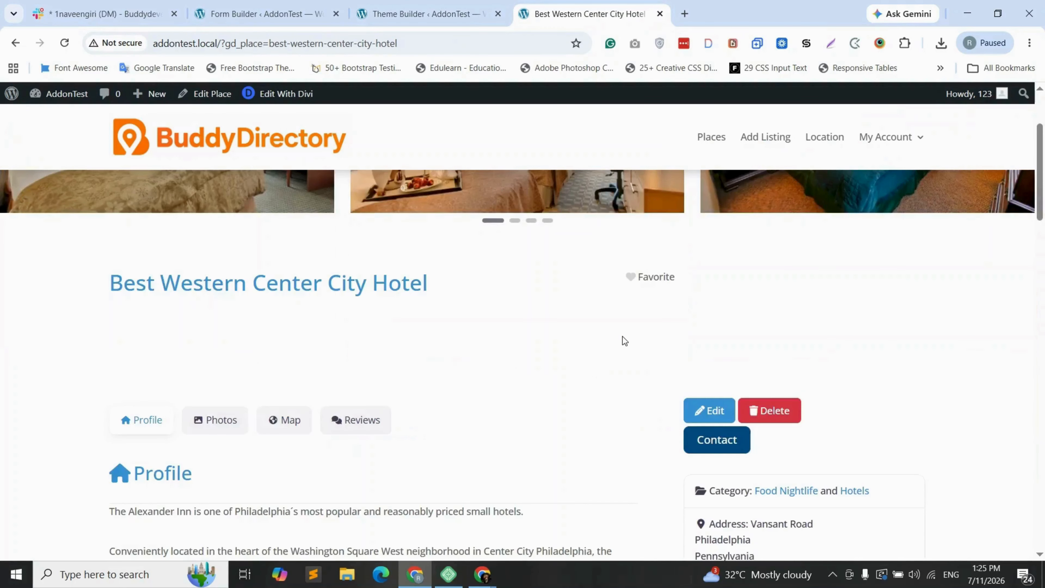
scroll(623, 337, down, 1)
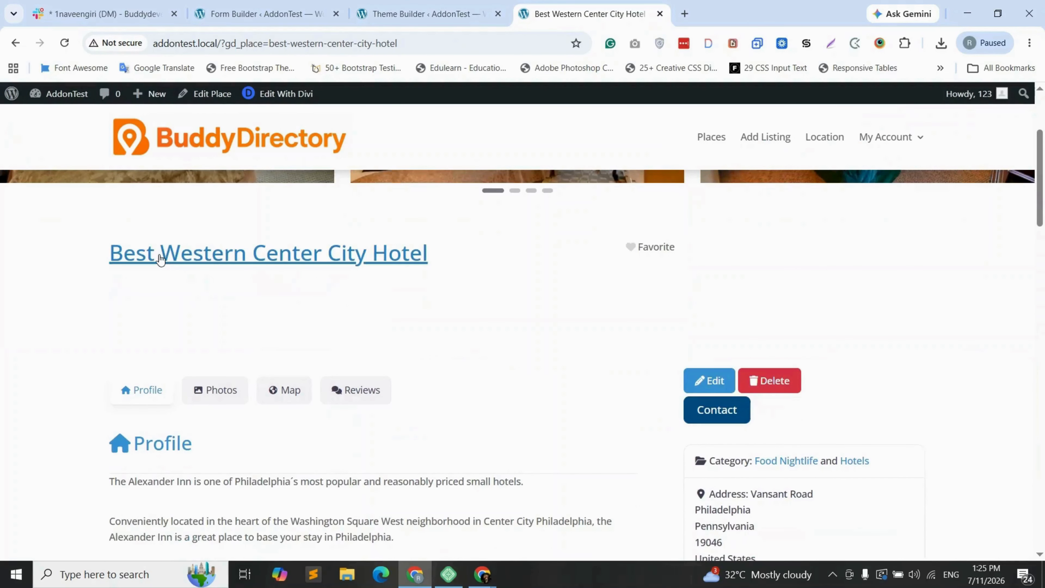
scroll(260, 333, down, 3)
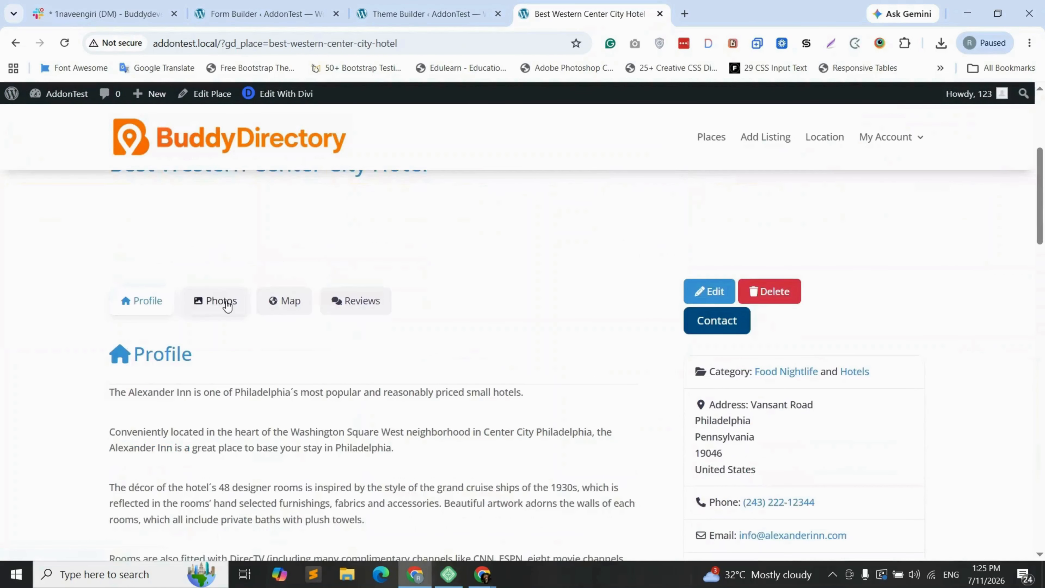
Step: Test the Photos, Map, Reviews and Profile tabs on the place page to check that each leads to its section
click(228, 306)
scroll(222, 353, up, 8)
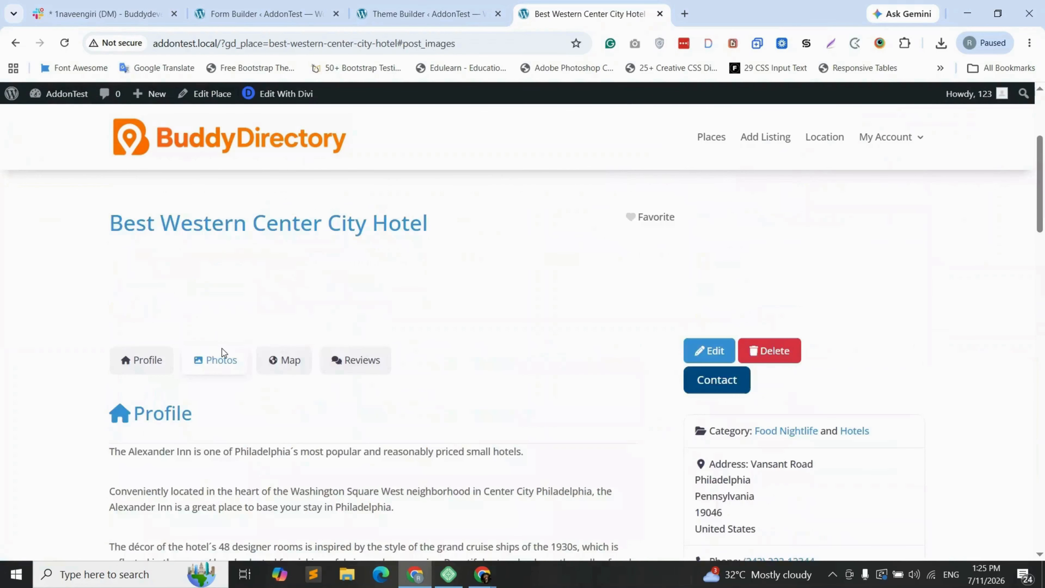
click(299, 365)
scroll(288, 370, up, 10)
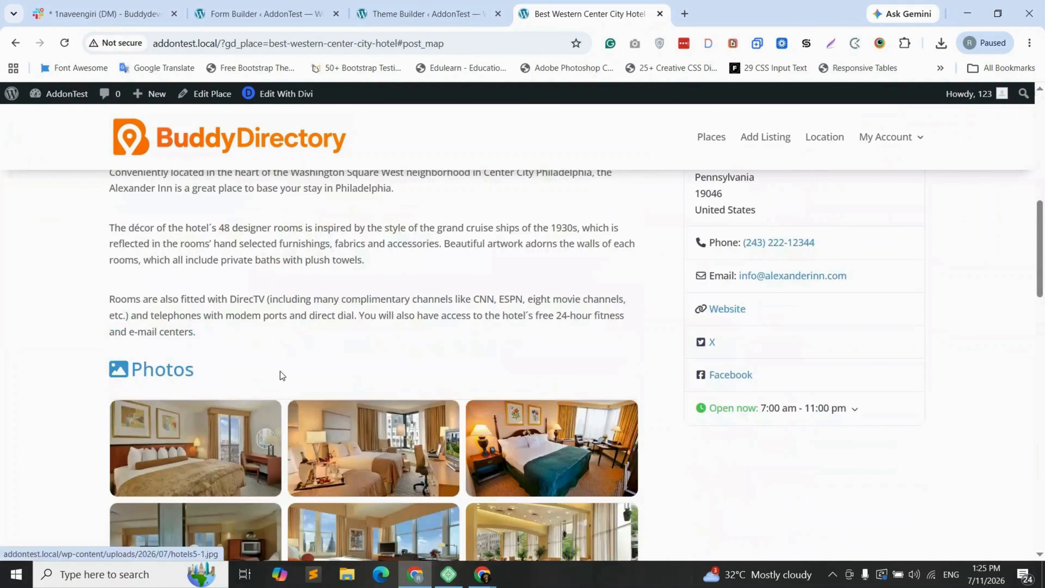
scroll(281, 375, up, 6)
click(362, 341)
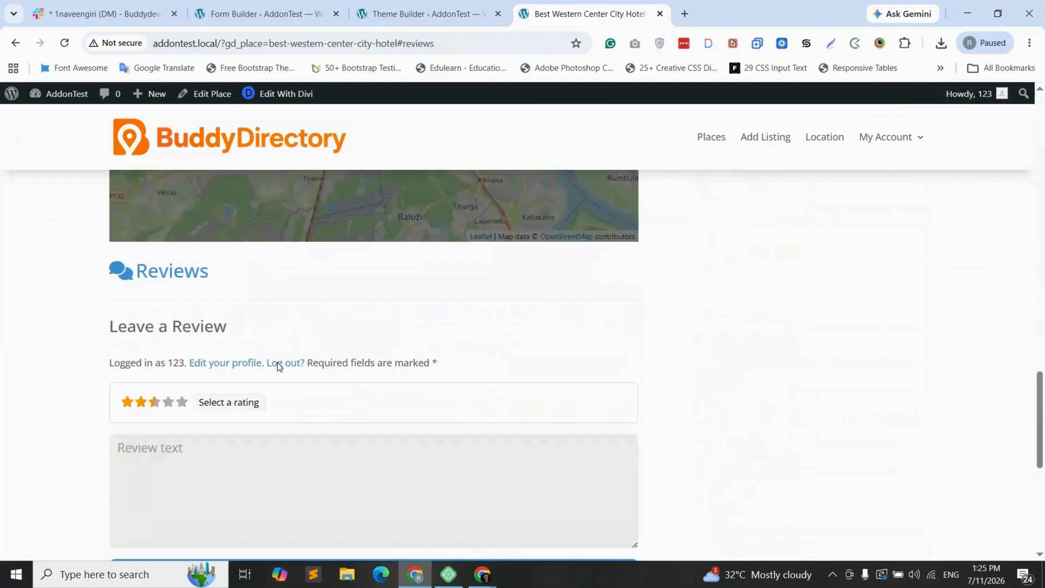
scroll(277, 363, up, 15)
scroll(161, 347, up, 3)
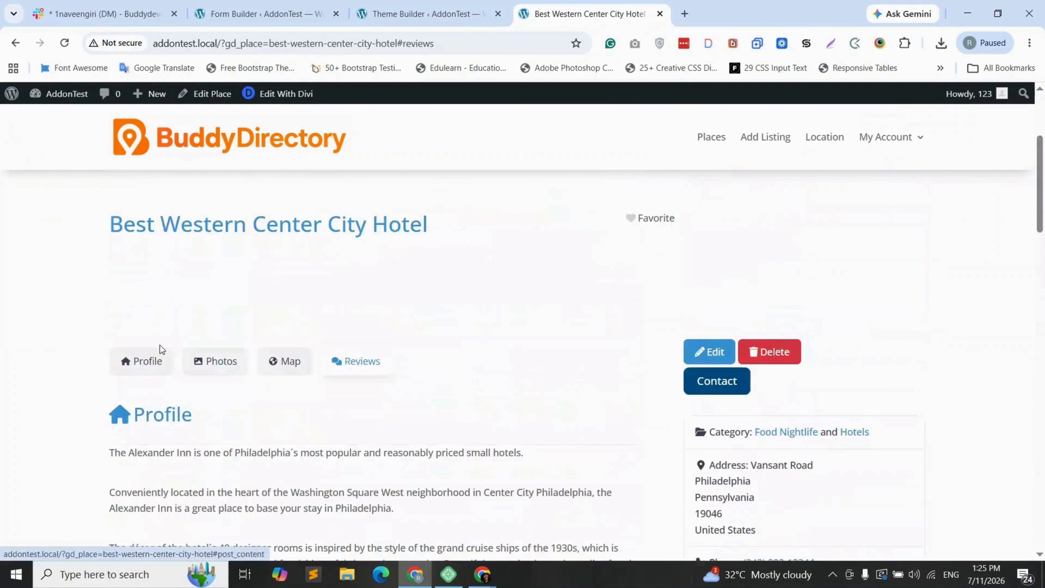
click(160, 348)
scroll(190, 291, up, 5)
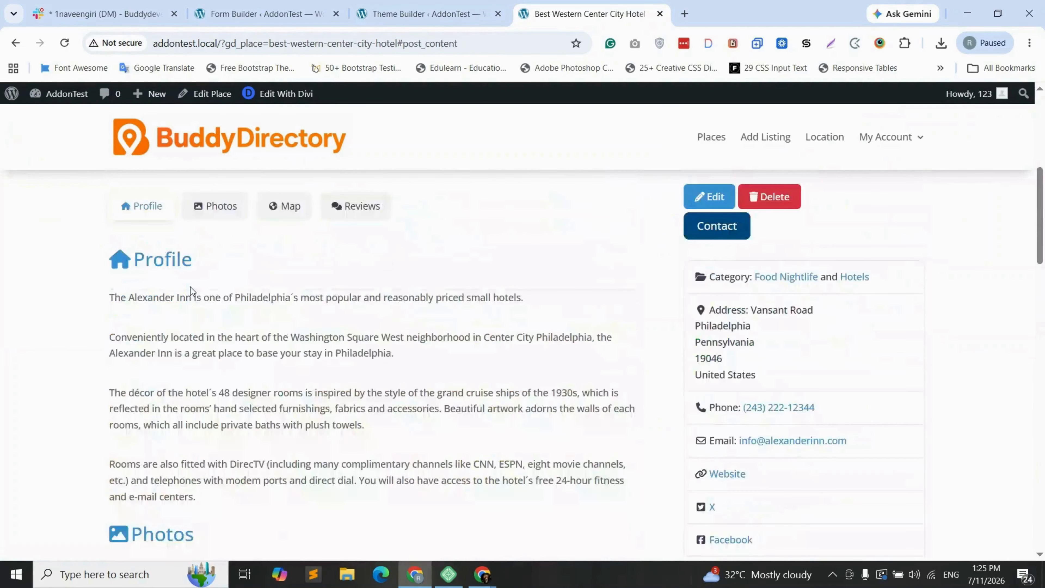
scroll(717, 350, up, 2)
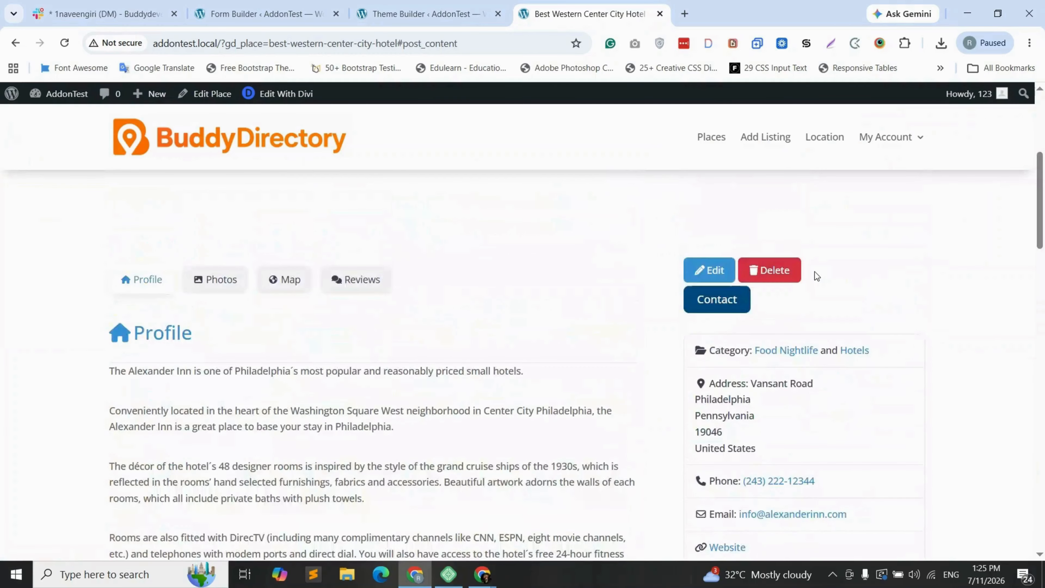
Step: Open and close the sidebar's contact form, and review the listing details below it from category to opening hours
click(711, 305)
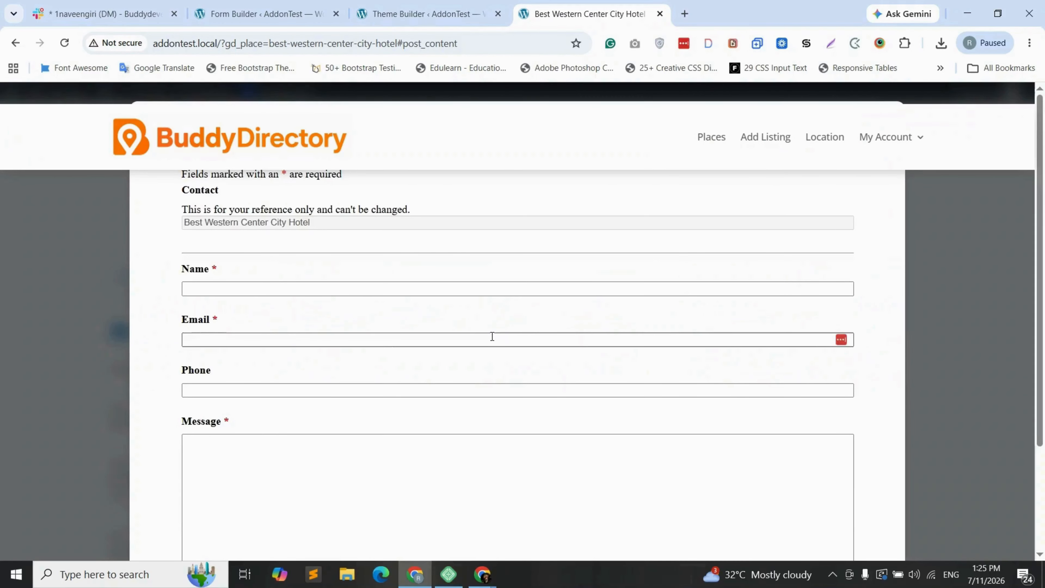
click(936, 252)
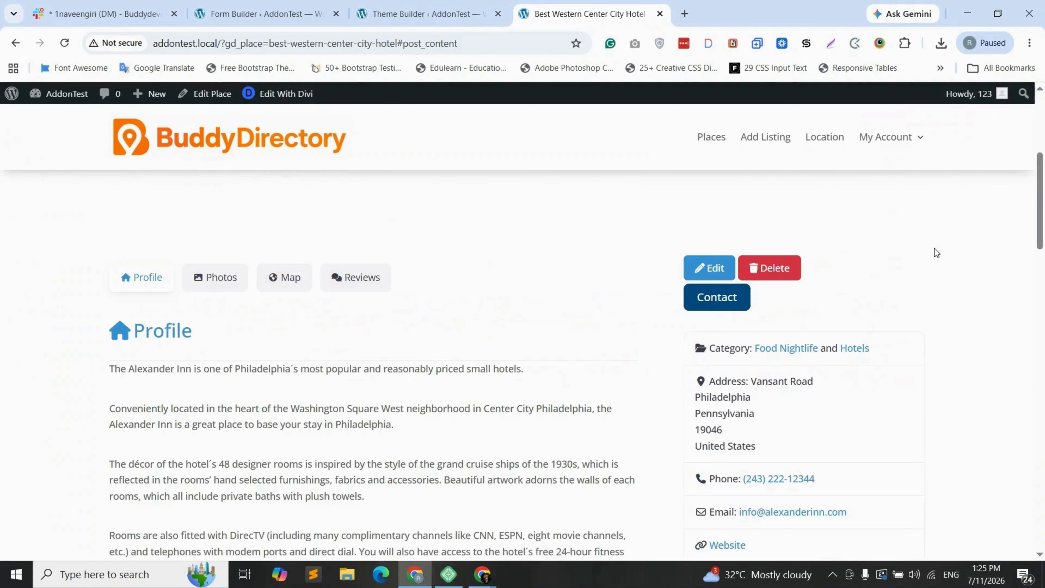
scroll(701, 292, down, 1)
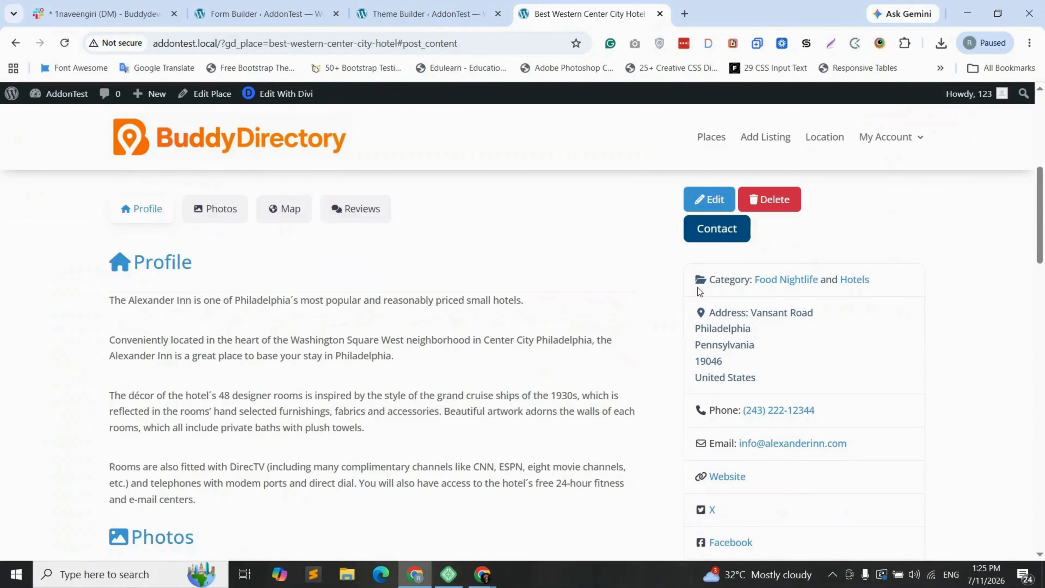
scroll(738, 294, down, 1)
scroll(774, 276, down, 1)
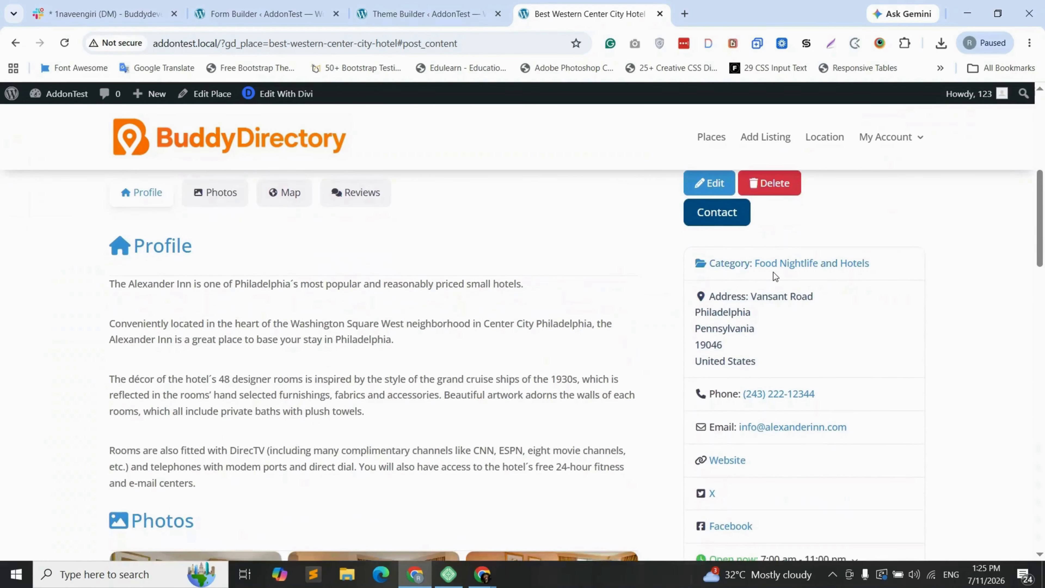
scroll(748, 274, down, 1)
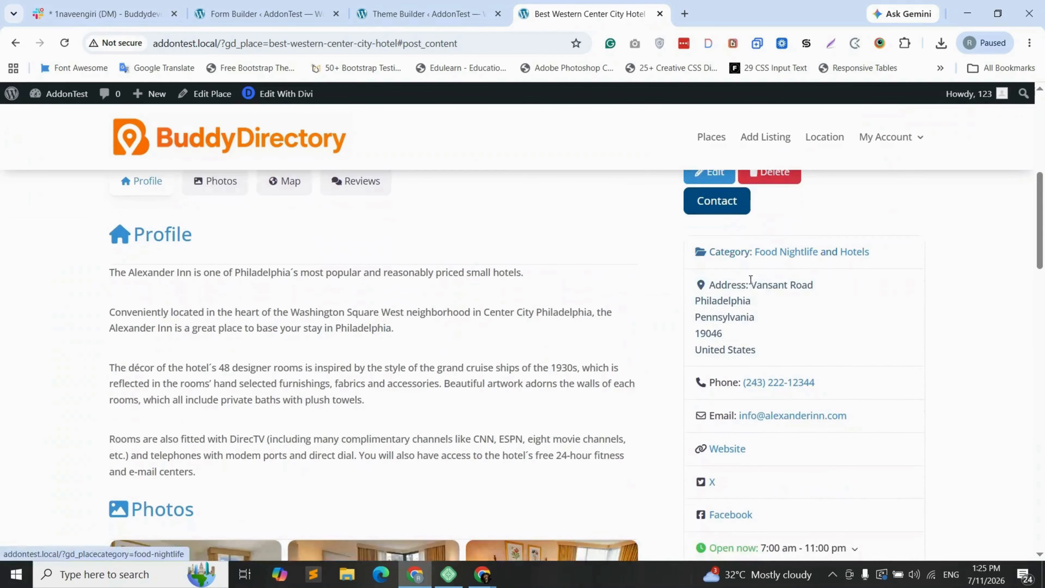
scroll(752, 281, down, 1)
drag(707, 281, 758, 334)
click(758, 335)
scroll(744, 340, down, 1)
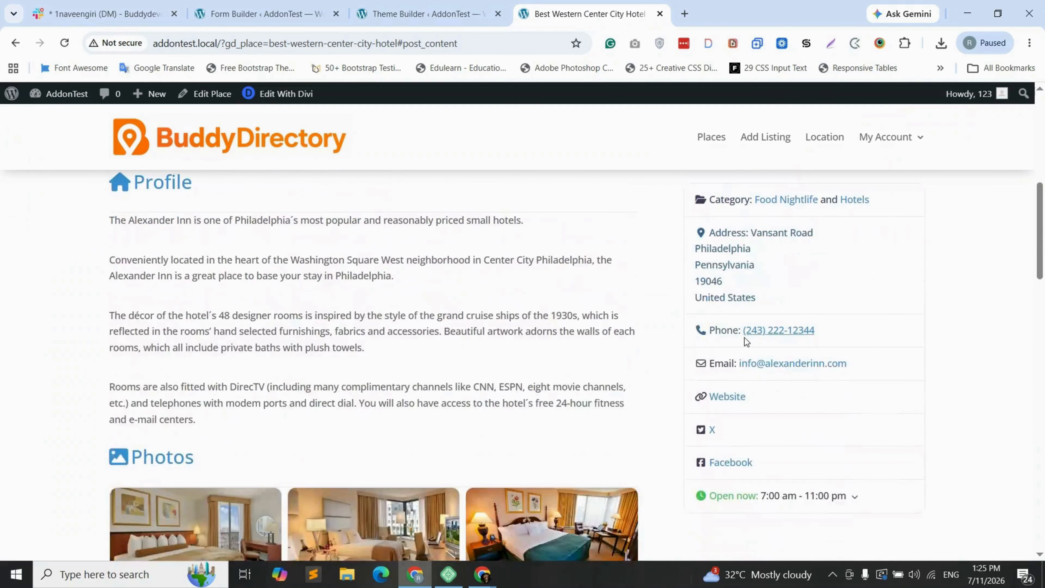
scroll(745, 338, down, 1)
scroll(725, 398, down, 1)
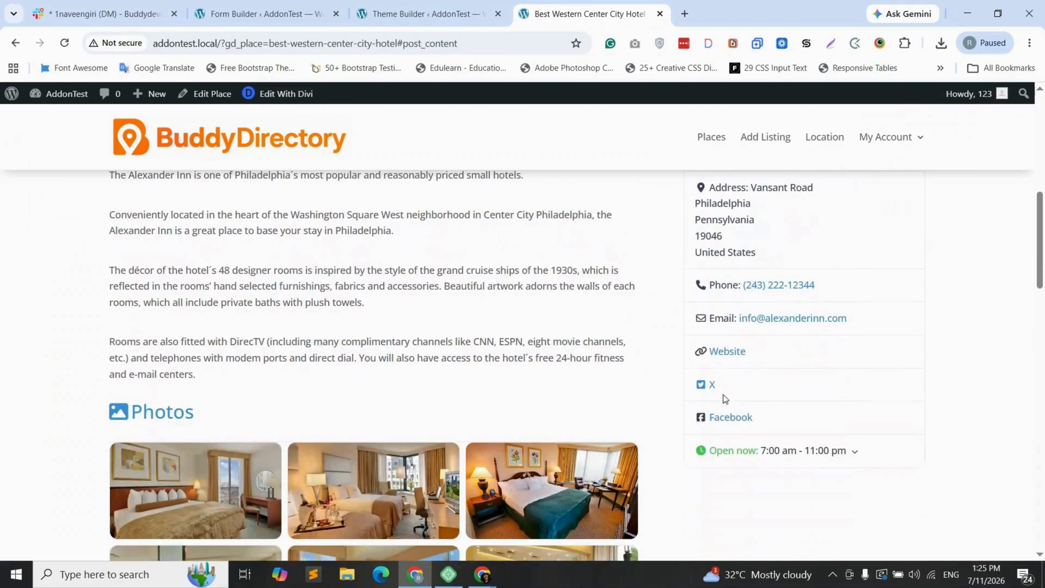
scroll(772, 457, down, 1)
scroll(760, 409, up, 3)
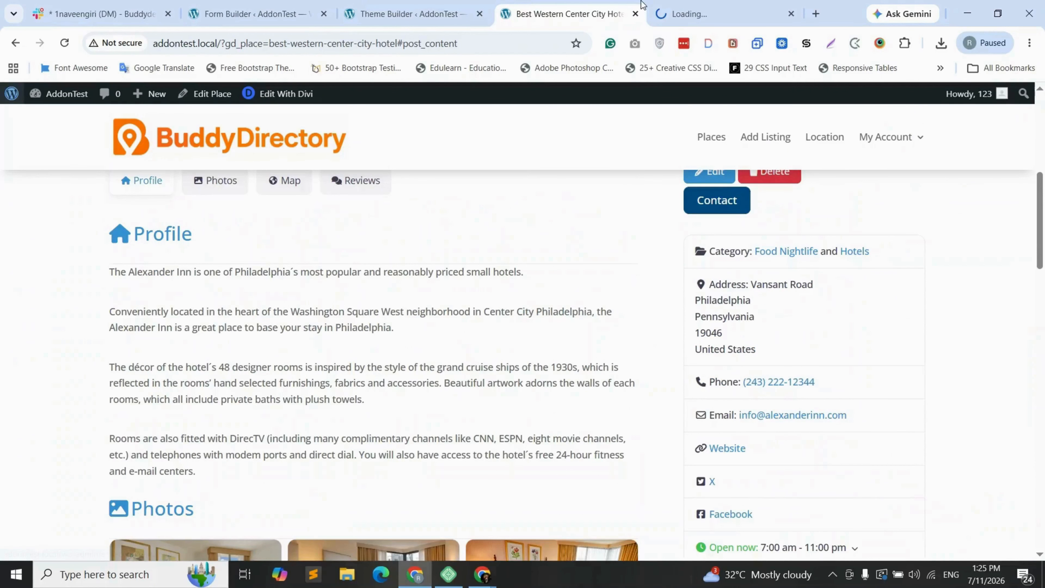
Step: Open the Places settings of the WordPress admin in a separate browser tab placed before the Form Builder tab
drag(643, 5, 252, 4)
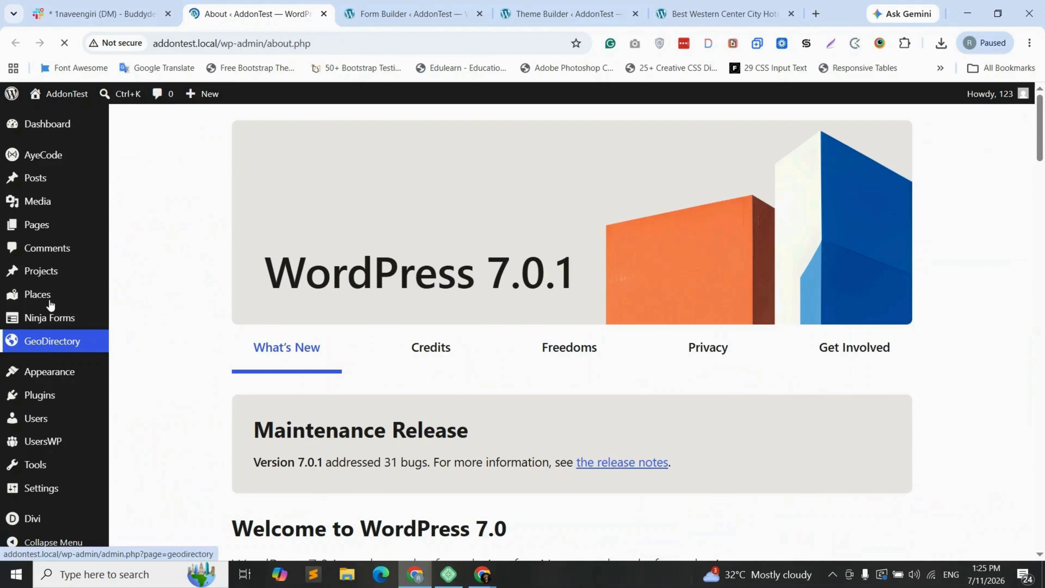
mouse_move(50, 305)
click(144, 373)
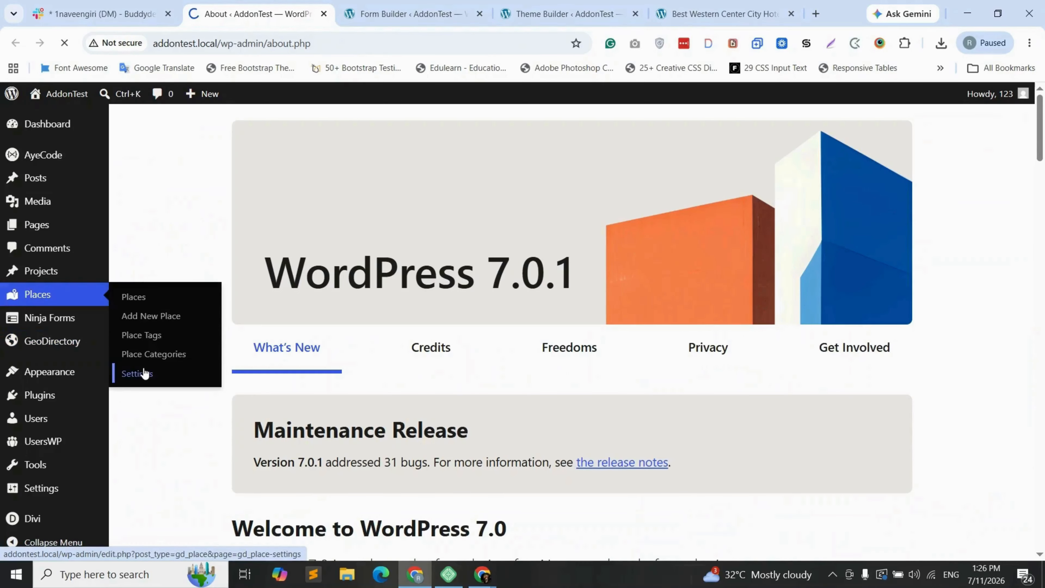
click(623, 5)
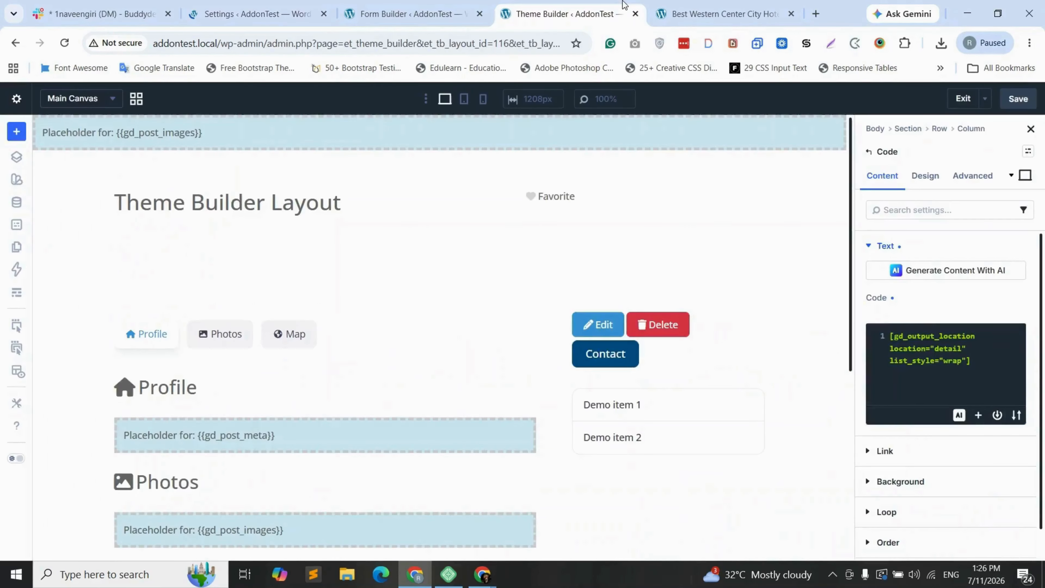
click(718, 13)
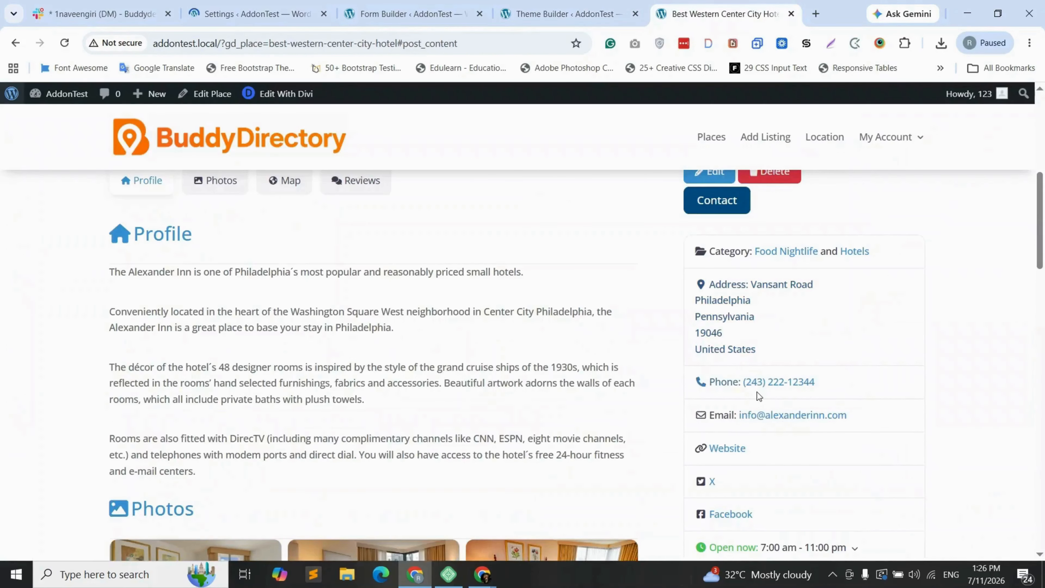
click(265, 6)
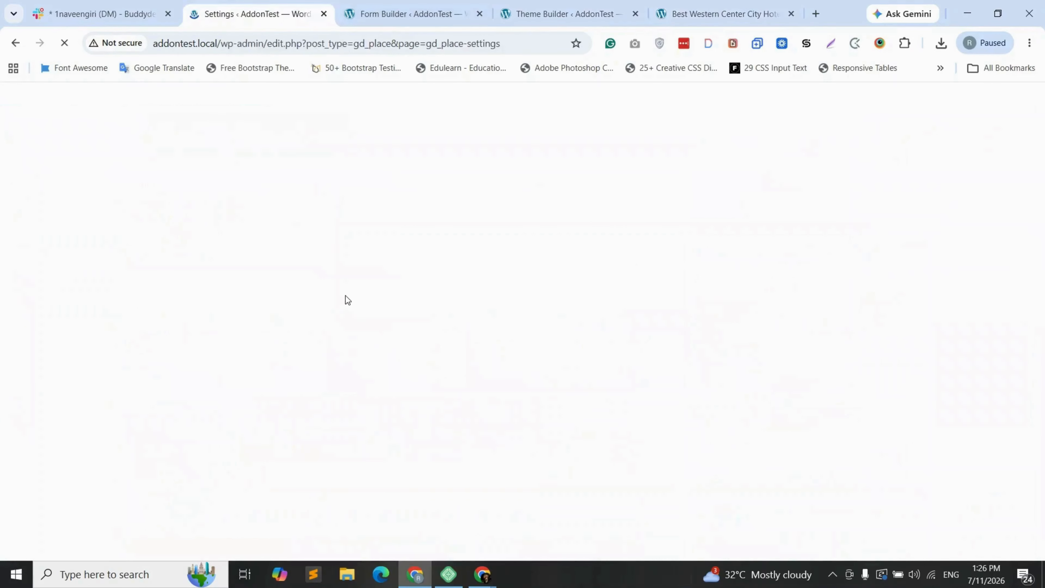
Step: Set the Images field's extra output location to Details page sidebar in the Places settings, and save the field
scroll(588, 333, down, 2)
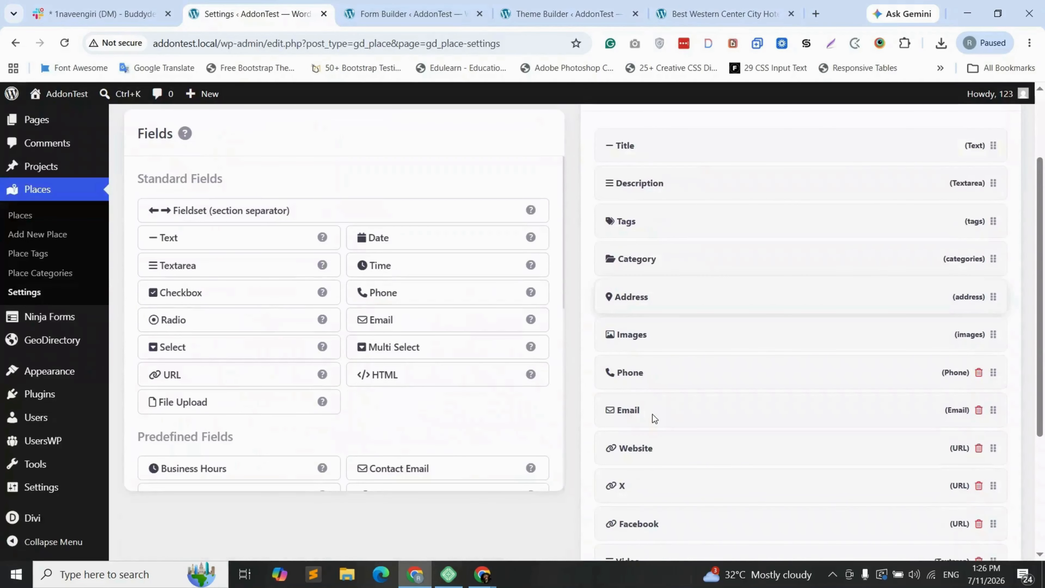
scroll(662, 329, down, 1)
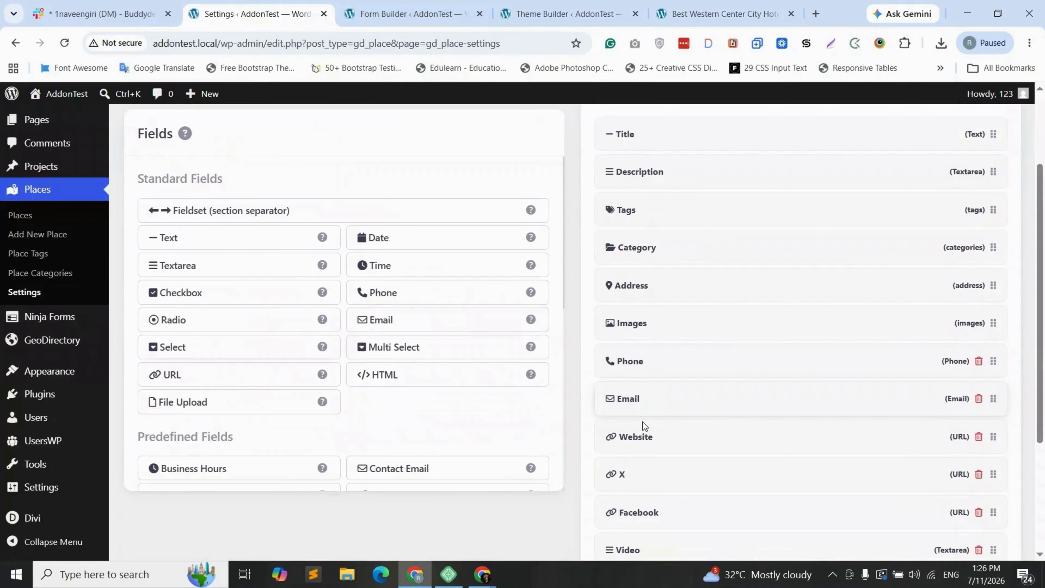
click(662, 320)
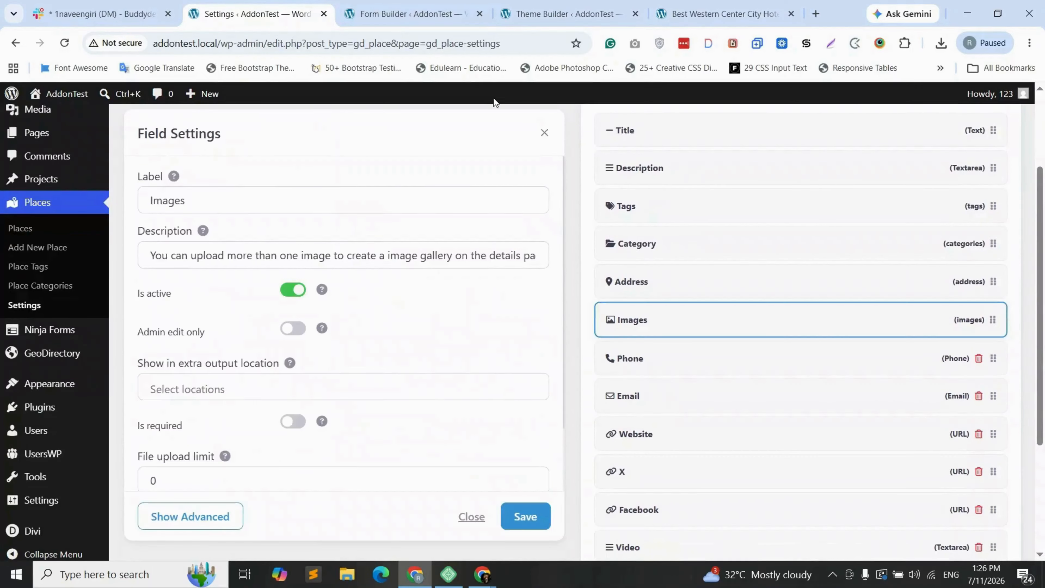
click(702, 5)
scroll(320, 369, down, 1)
scroll(319, 370, down, 1)
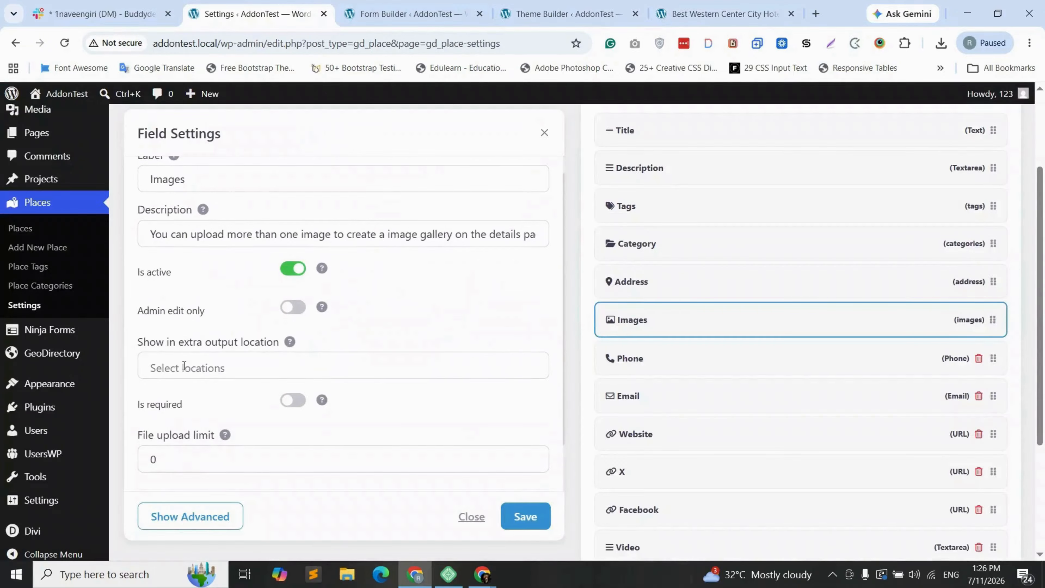
click(184, 366)
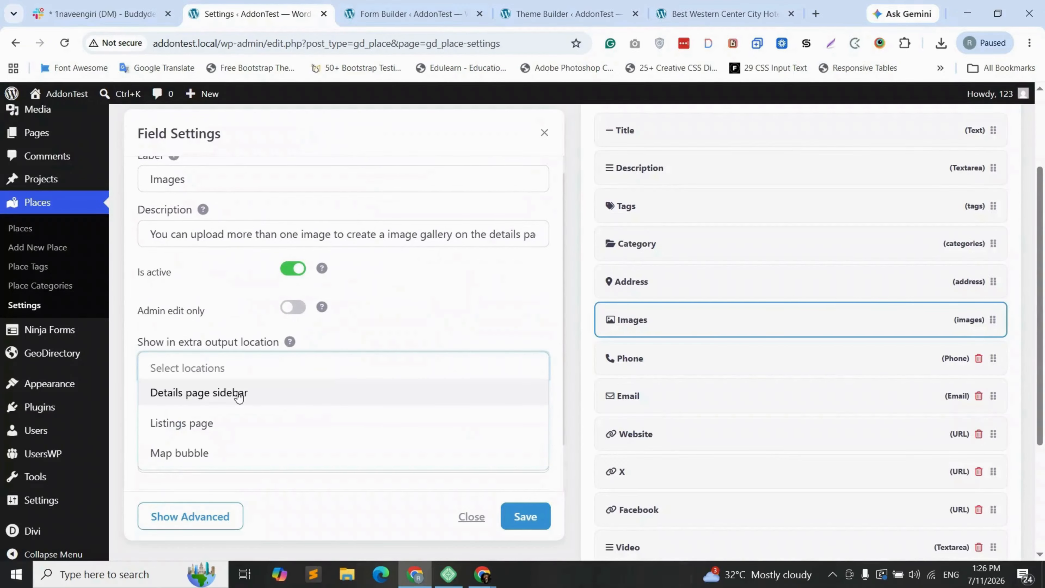
click(225, 398)
click(509, 514)
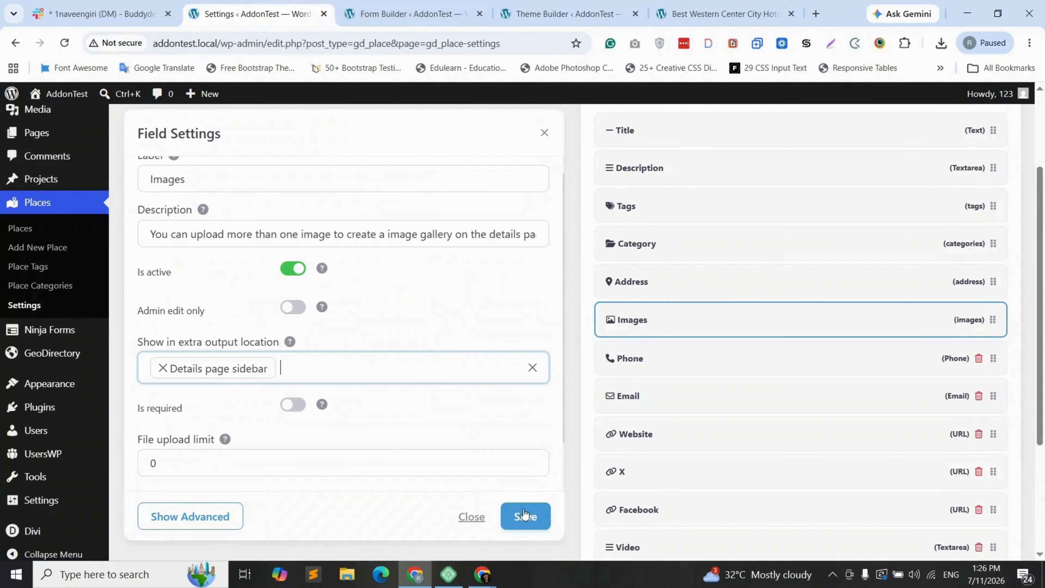
click(525, 517)
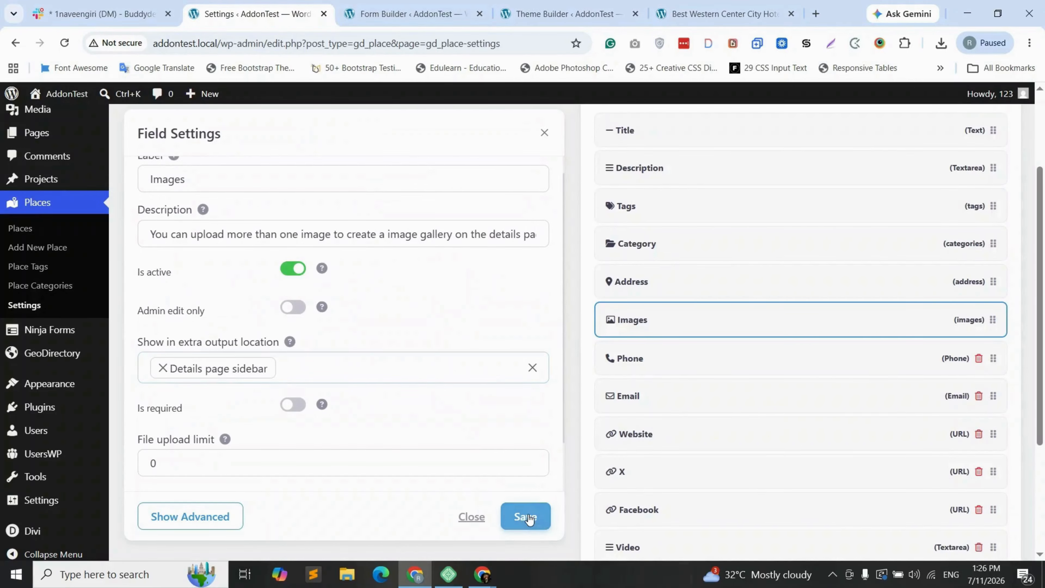
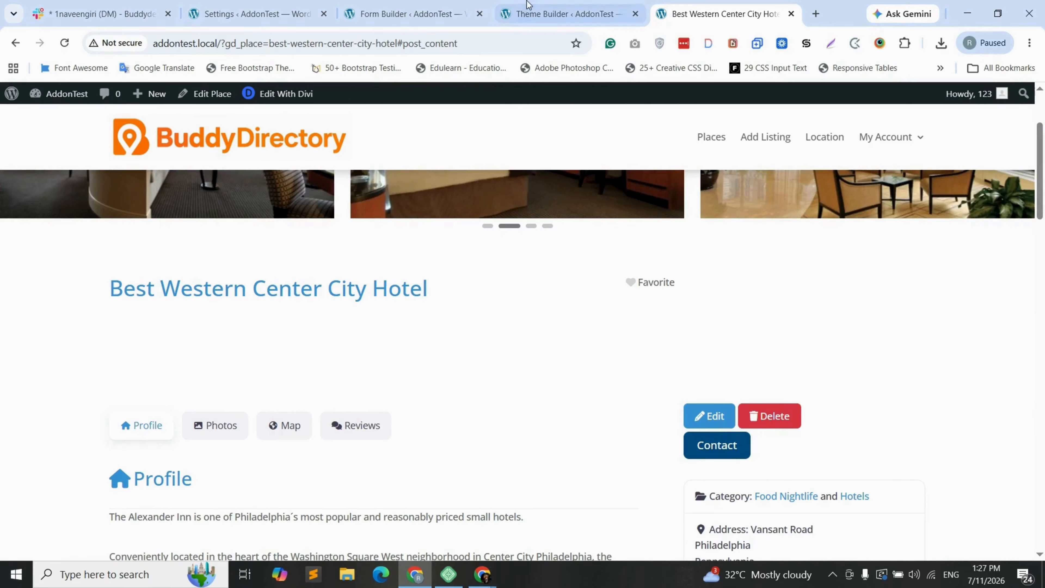
Step: Switch to the Theme Builder layout and move the Favorite Code module into the title's column, below the title module
click(554, 17)
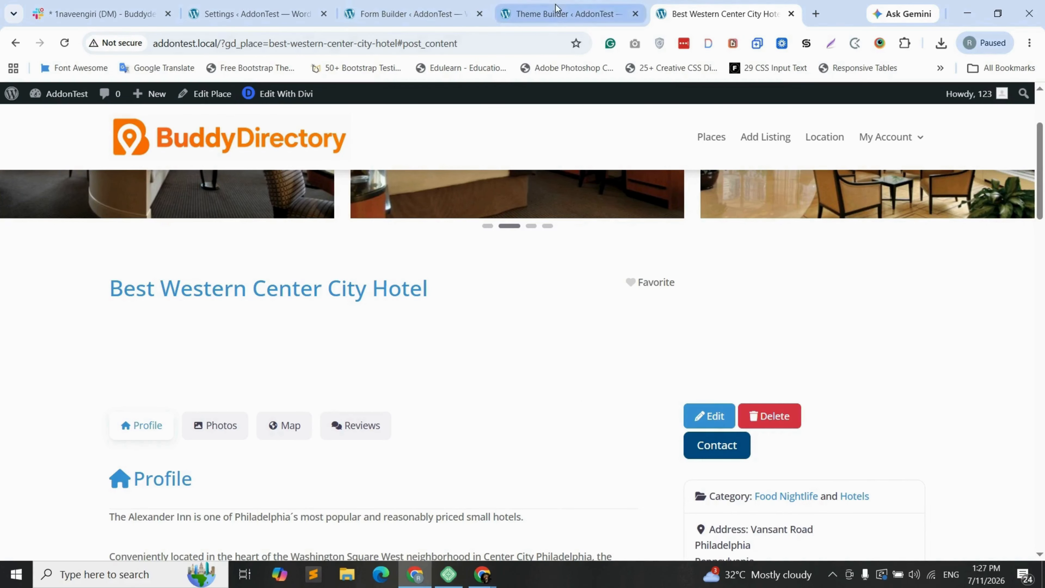
click(548, 197)
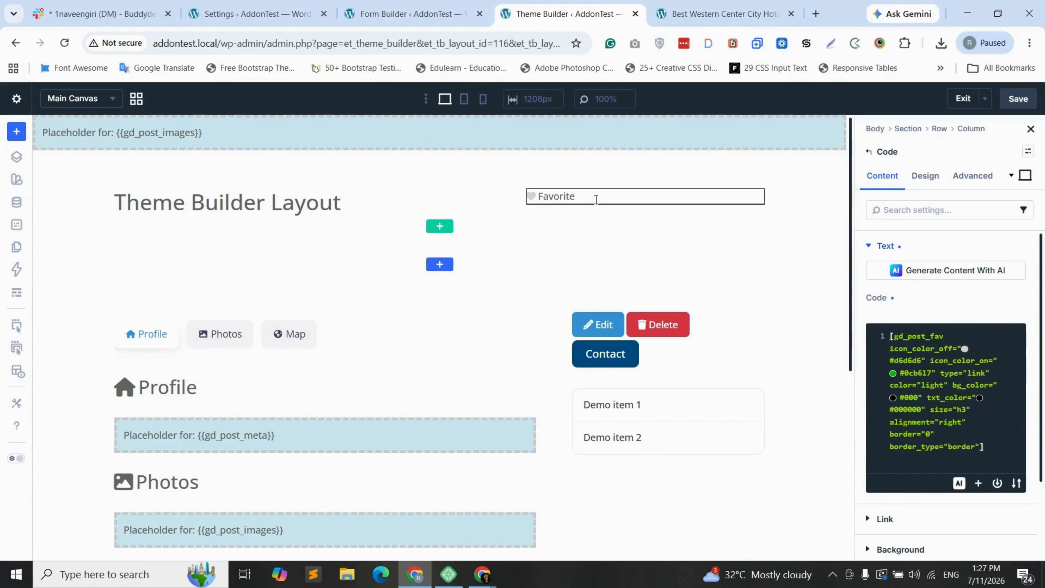
click(15, 158)
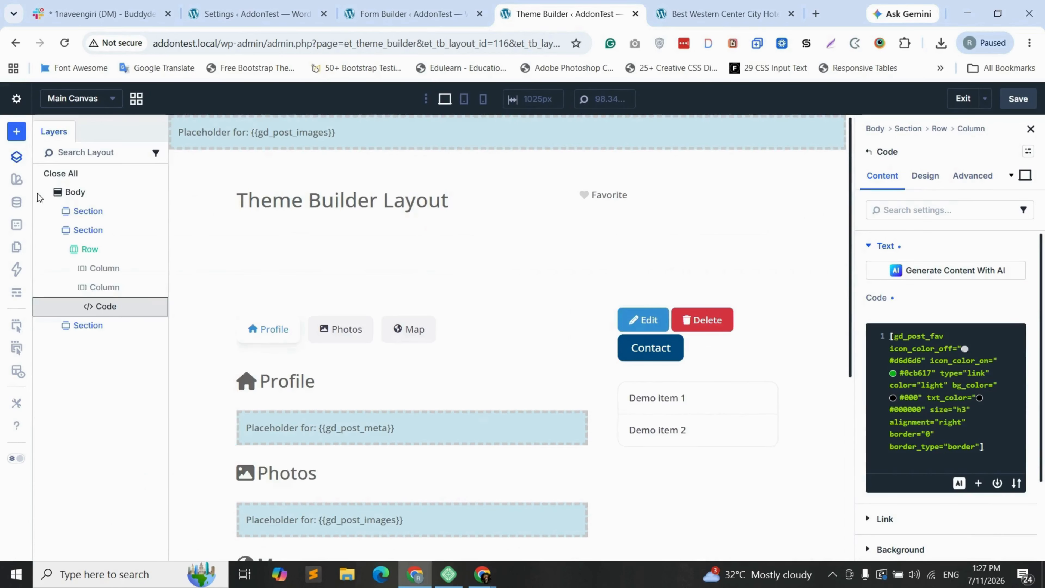
drag(103, 306, 104, 273)
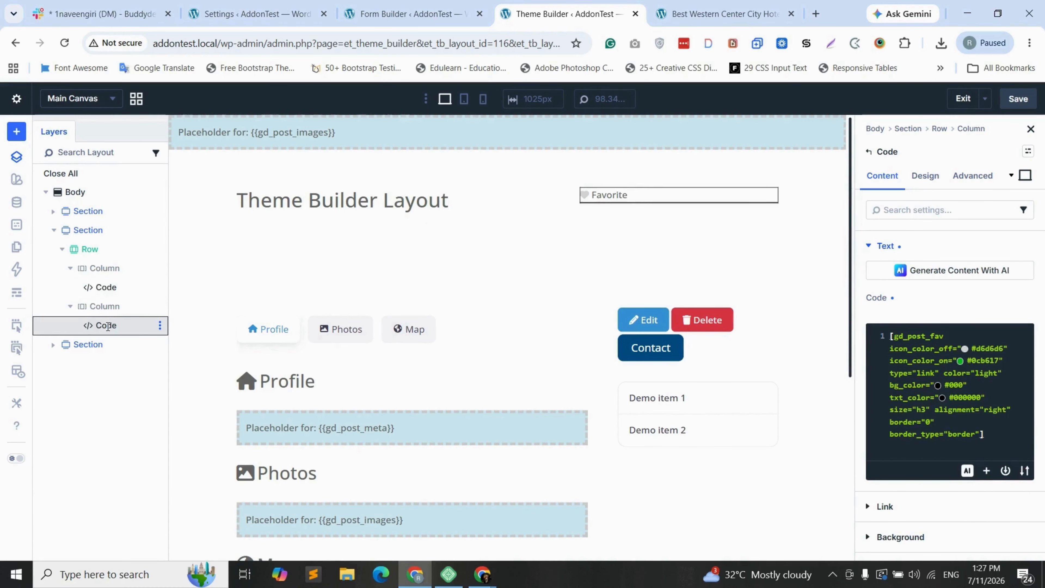
right_click(139, 324)
click(119, 326)
drag(119, 327, 116, 289)
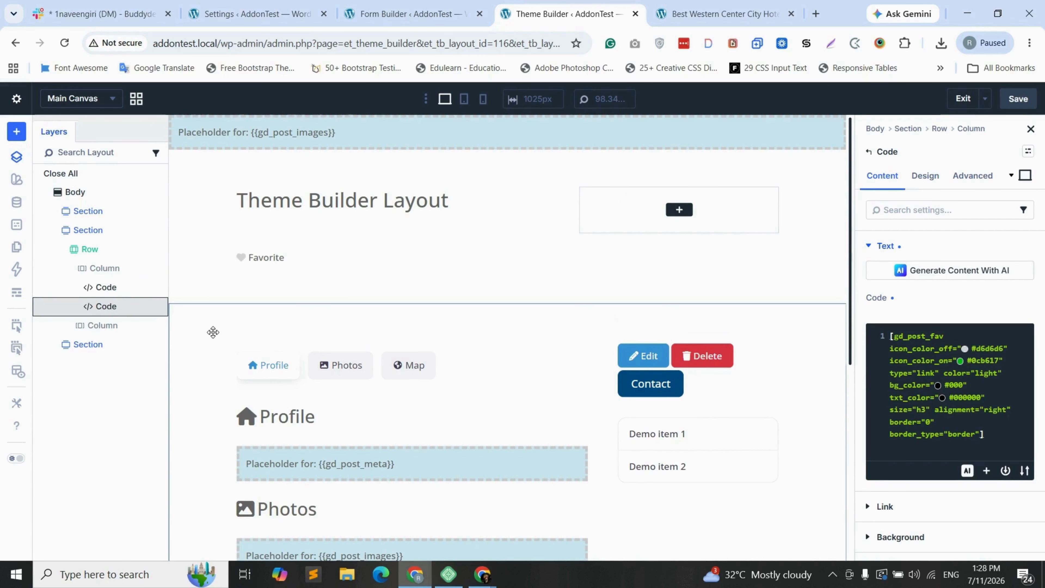
Step: Move the gd_post_fav shortcode out of its own Code module onto a new line above gd_post_title in the title's Code module
key(ctrl+a)
key(ctrl+c)
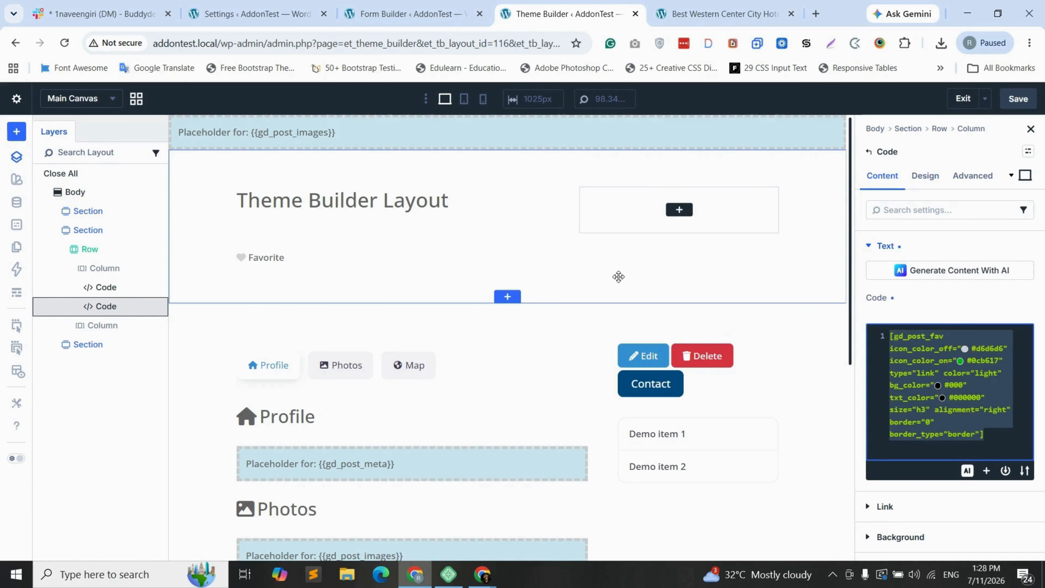
key(BackSpace)
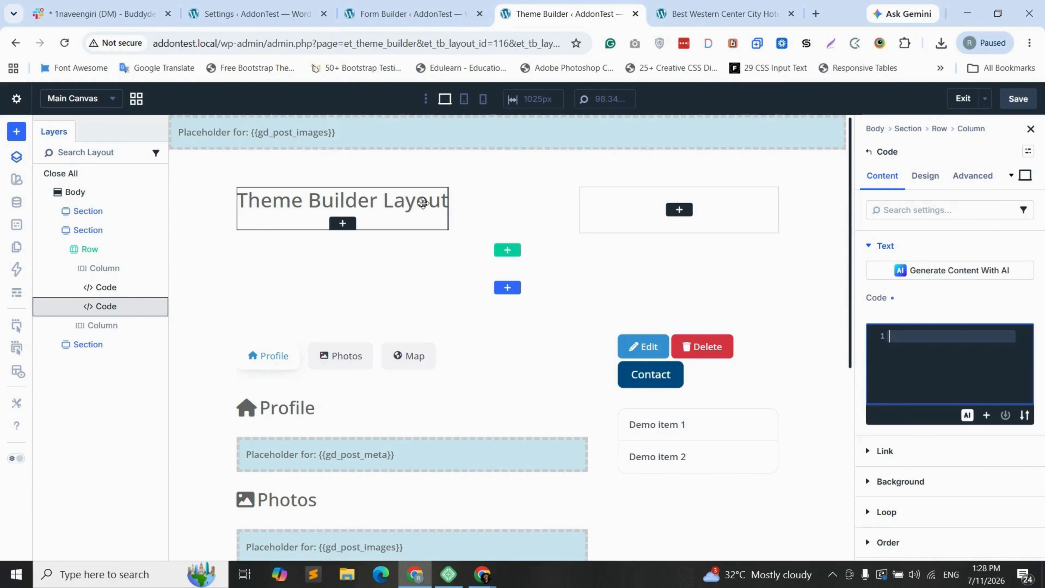
click(96, 288)
click(891, 334)
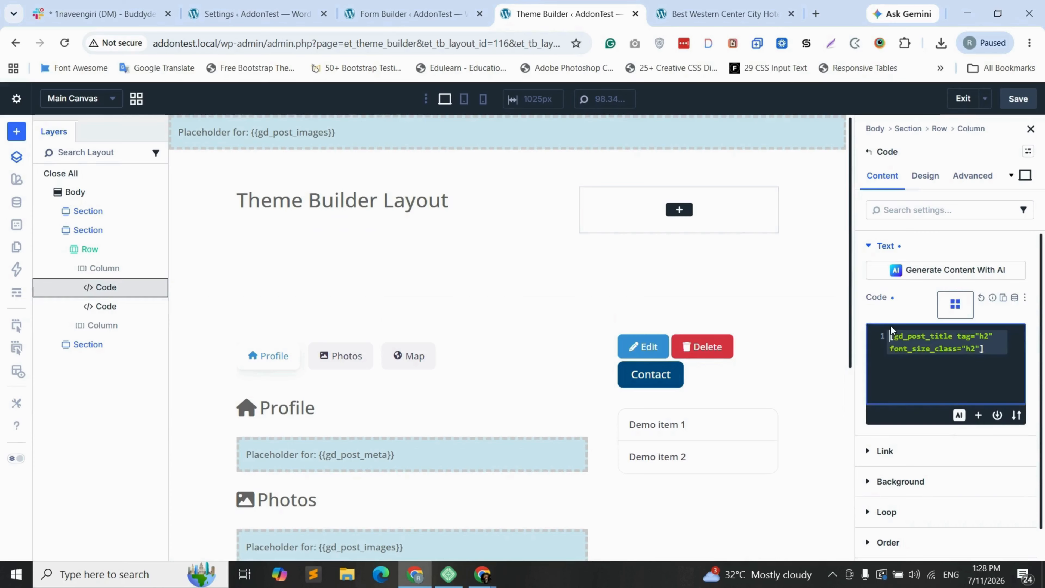
key(Return)
key(Up)
key(ctrl+v)
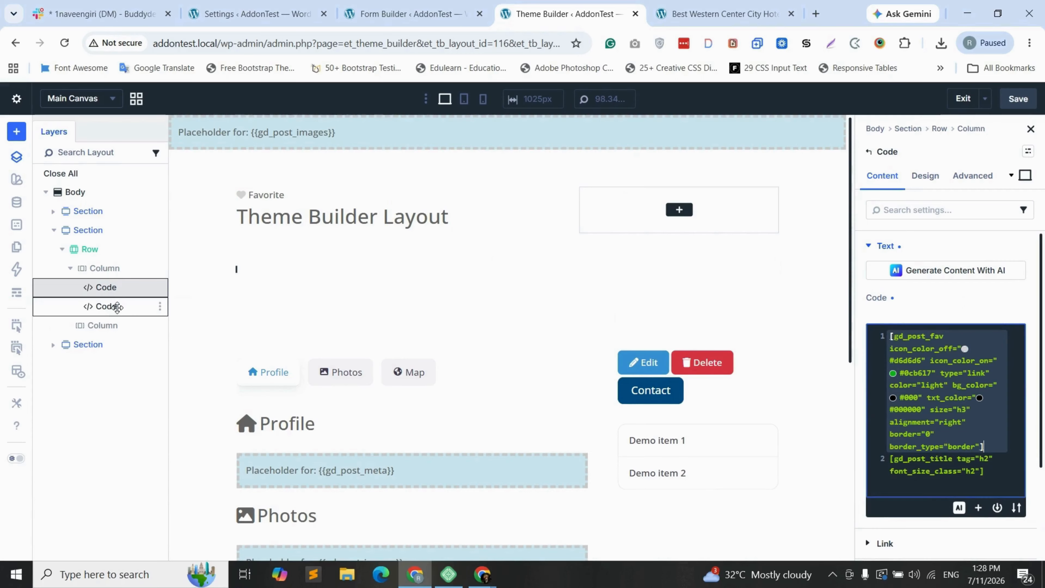
Step: Delete the emptied Code module and the empty second column from the title row
right_click(157, 312)
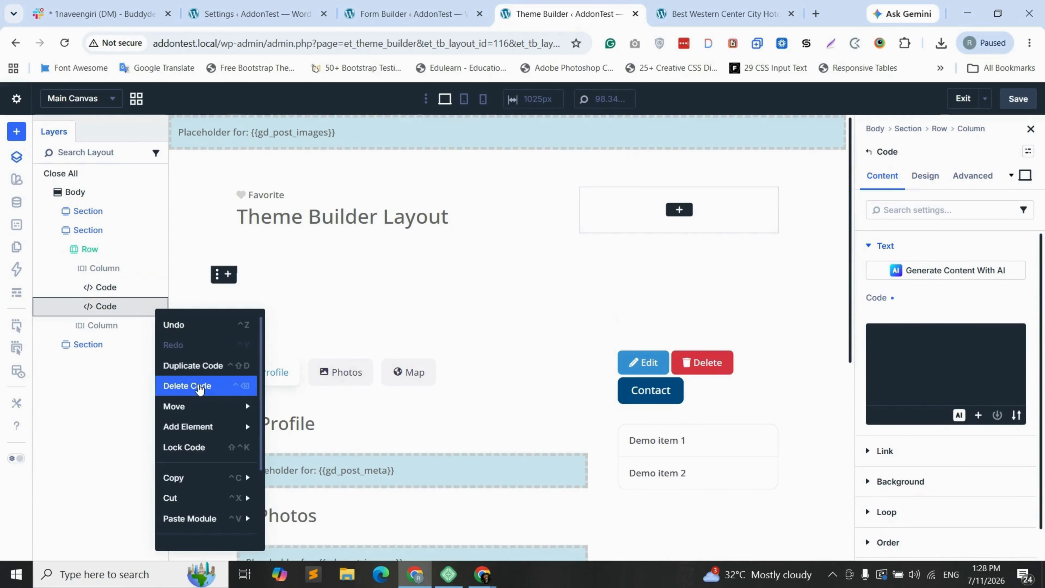
click(201, 387)
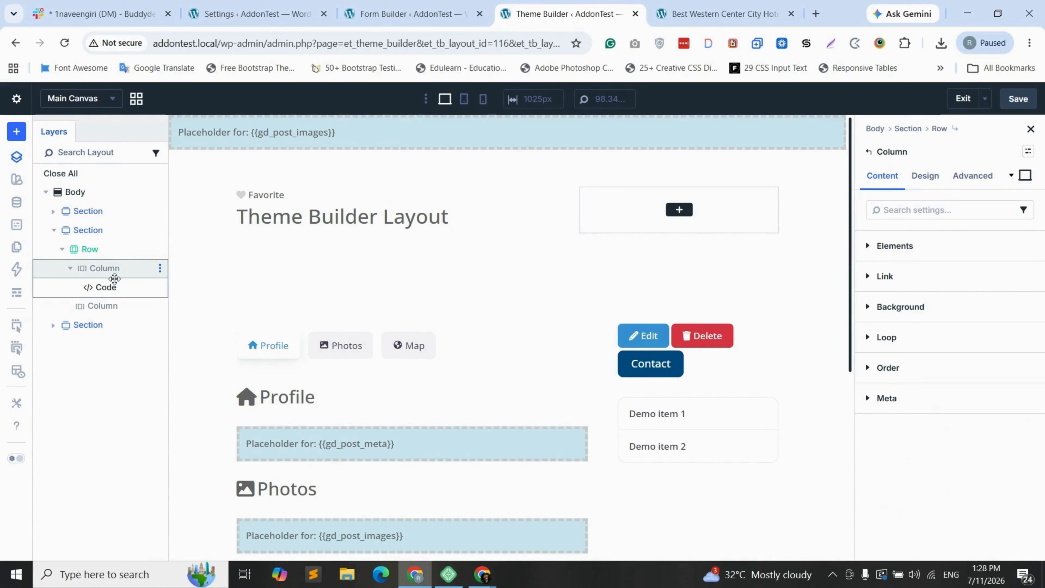
click(160, 306)
click(199, 387)
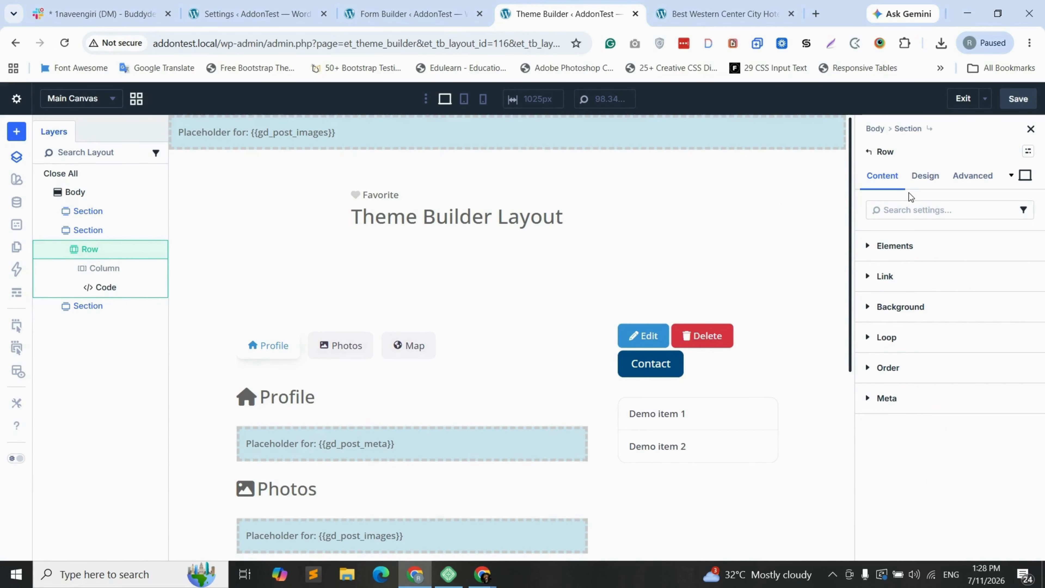
Step: Justify the title row's content to the start and set its top and bottom margin and padding to 0
click(925, 176)
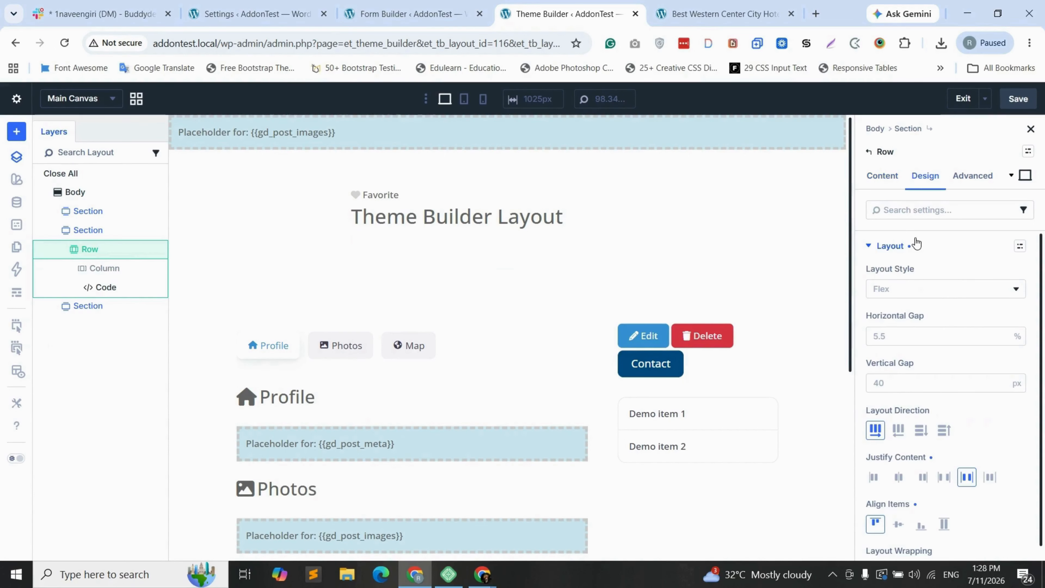
click(873, 478)
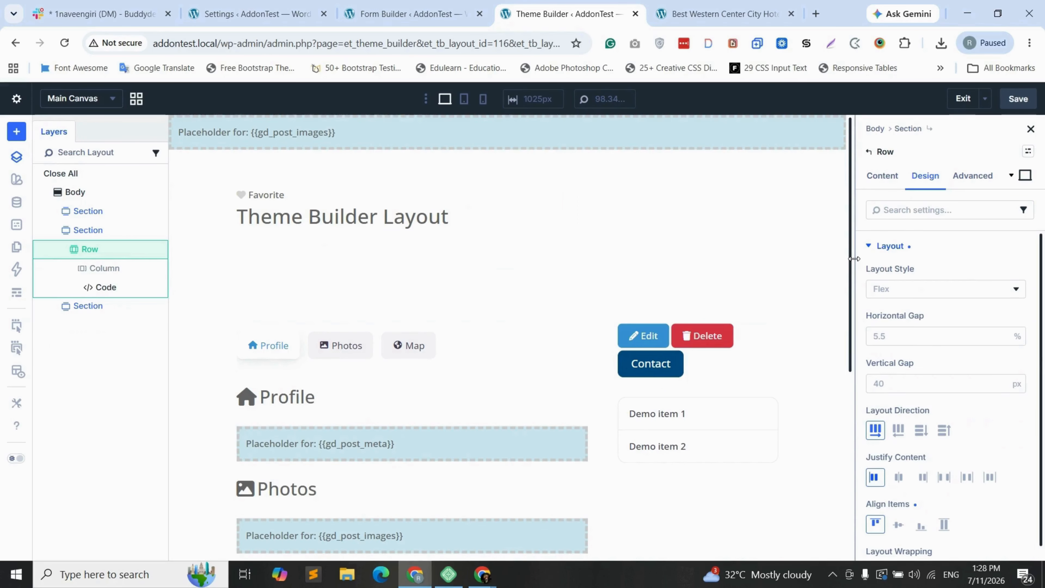
scroll(996, 403, down, 4)
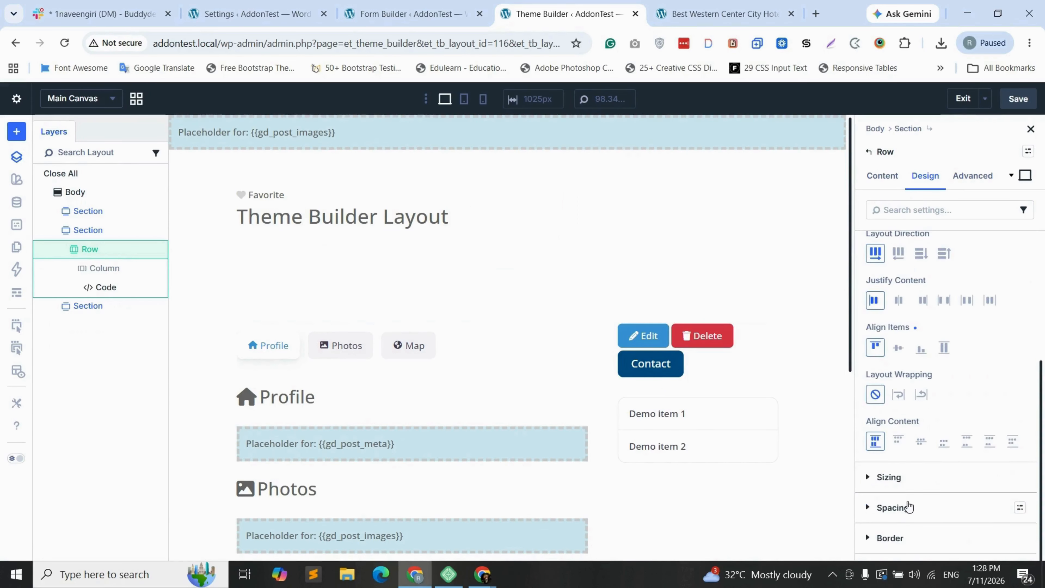
click(894, 507)
click(896, 336)
click(947, 356)
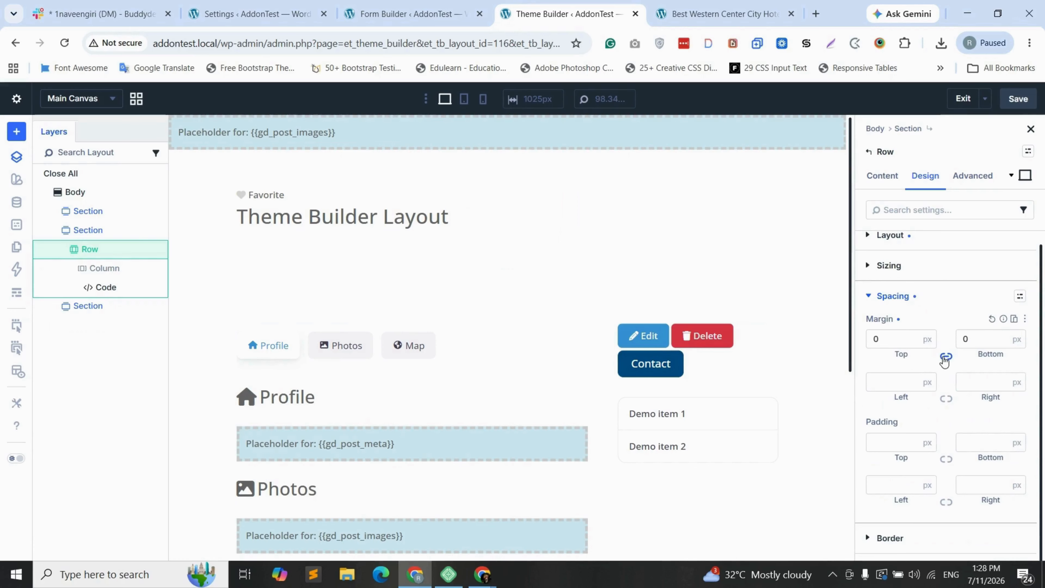
click(893, 442)
click(944, 458)
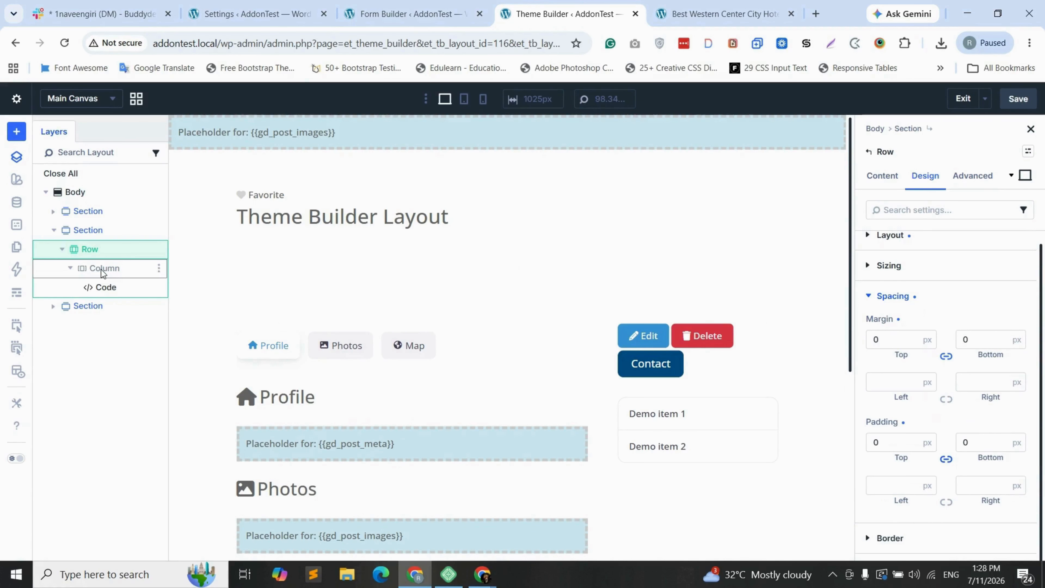
Step: Set the bottom padding of the section containing the title row to 0
click(102, 230)
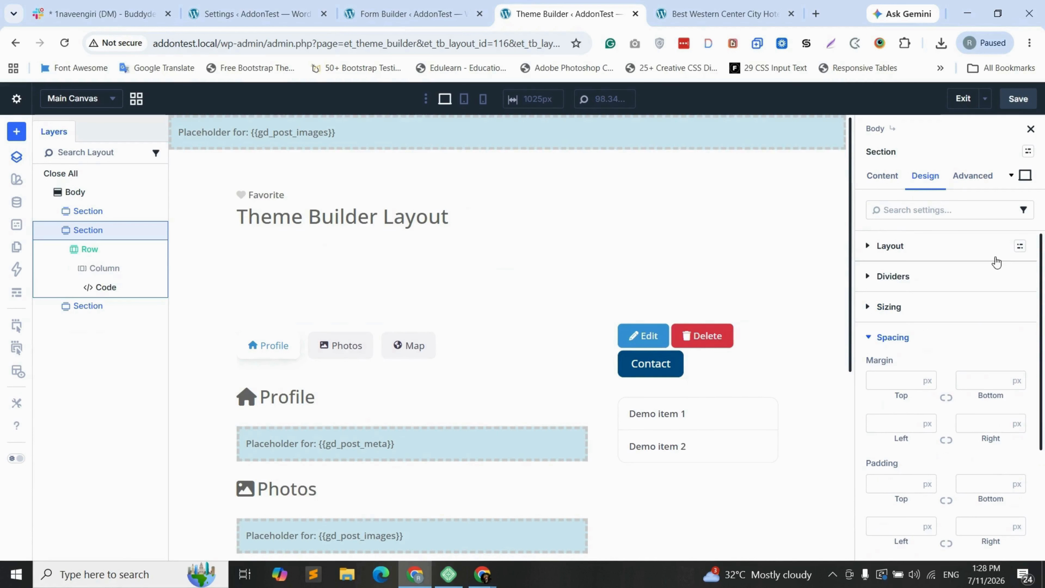
click(894, 481)
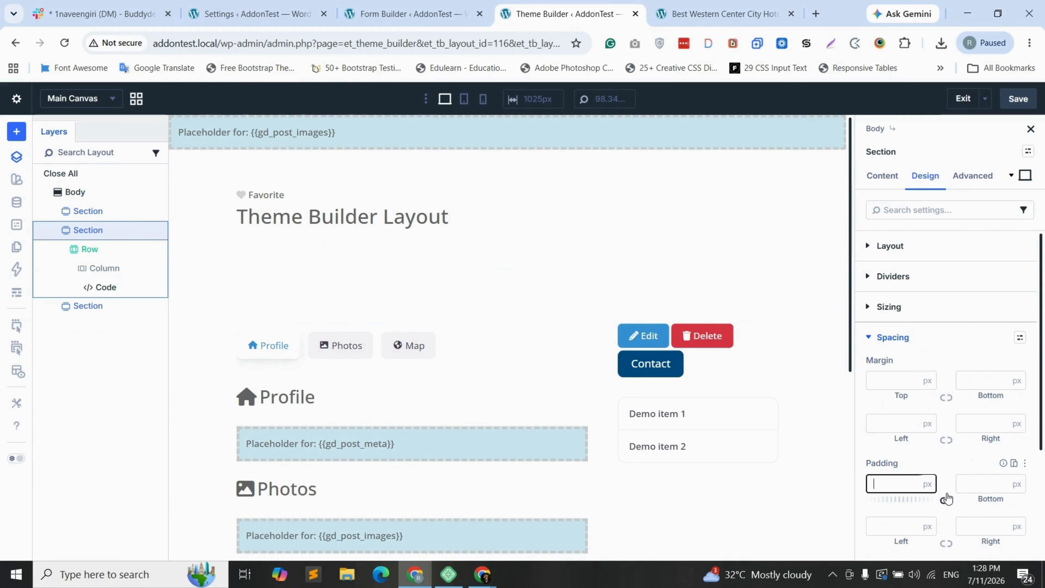
click(982, 482)
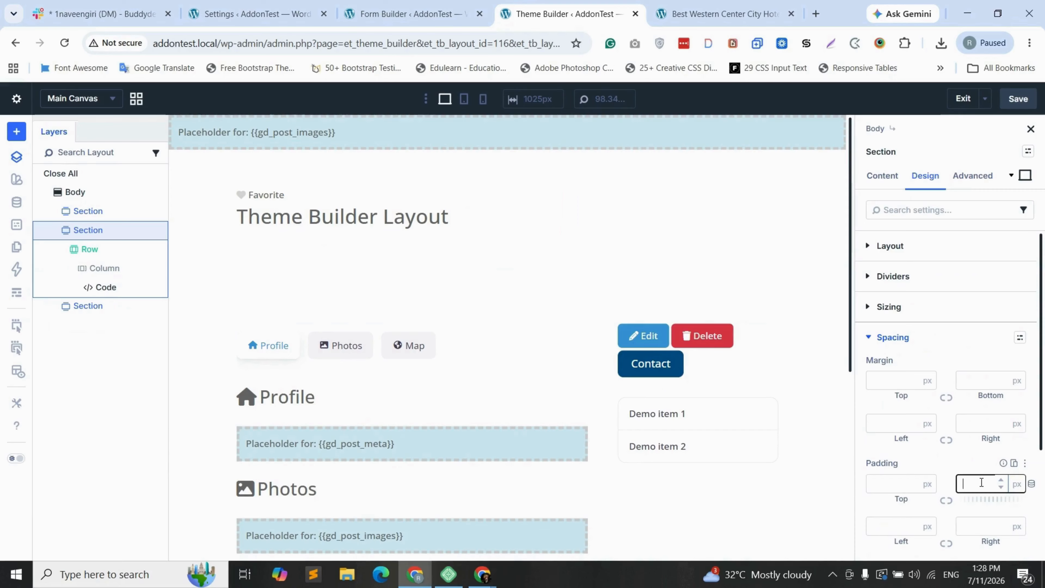
text(0)
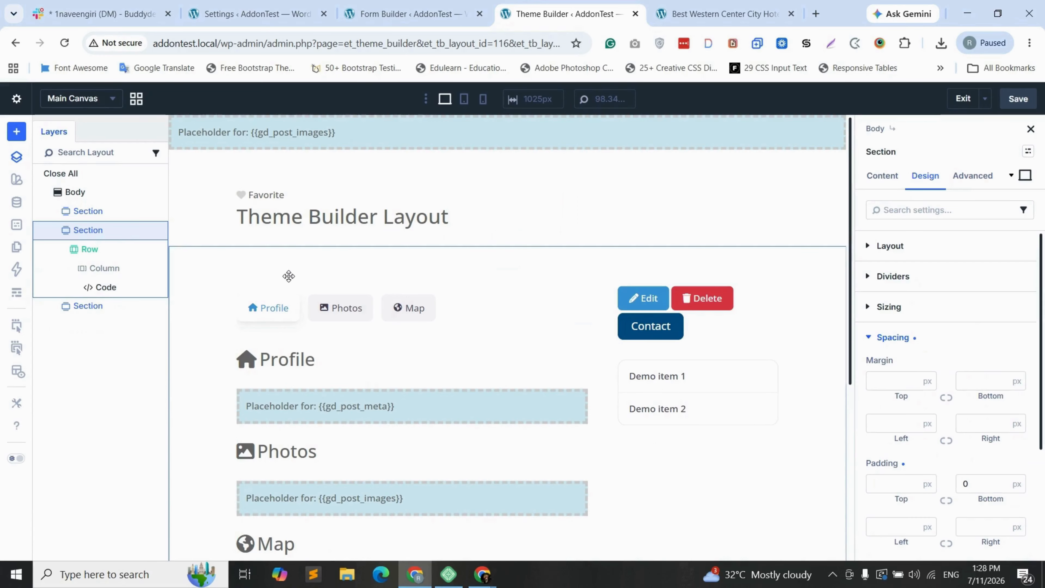
Step: Set the linked top and bottom padding of the section with the tabs and sidebar to 0
click(88, 306)
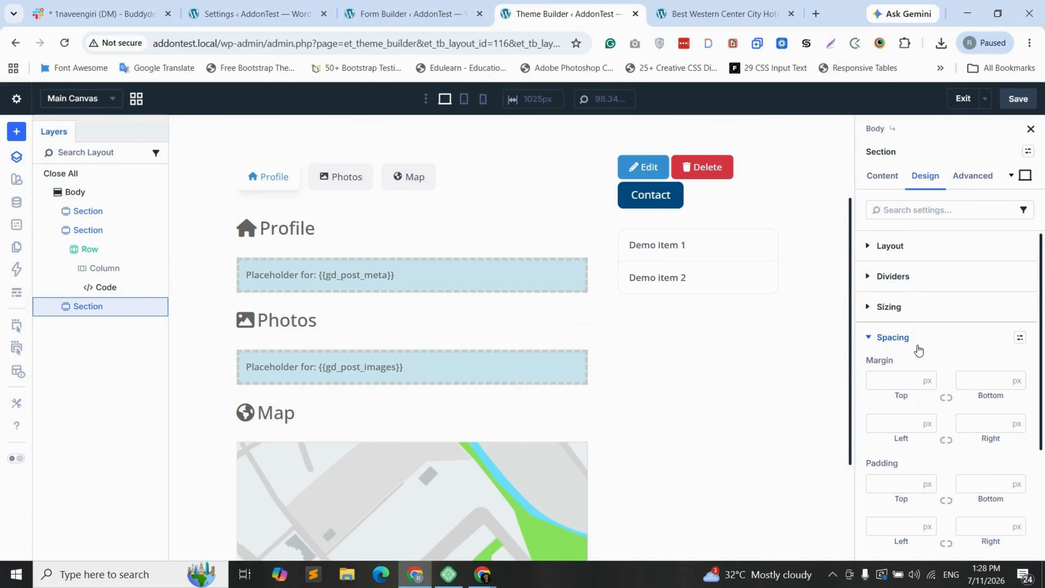
scroll(930, 412, down, 1)
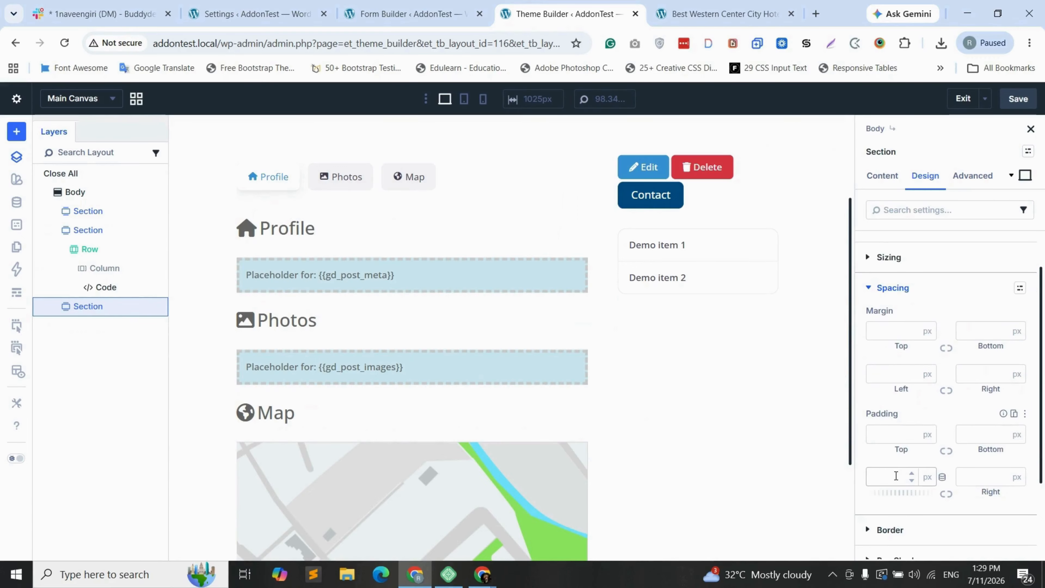
click(897, 435)
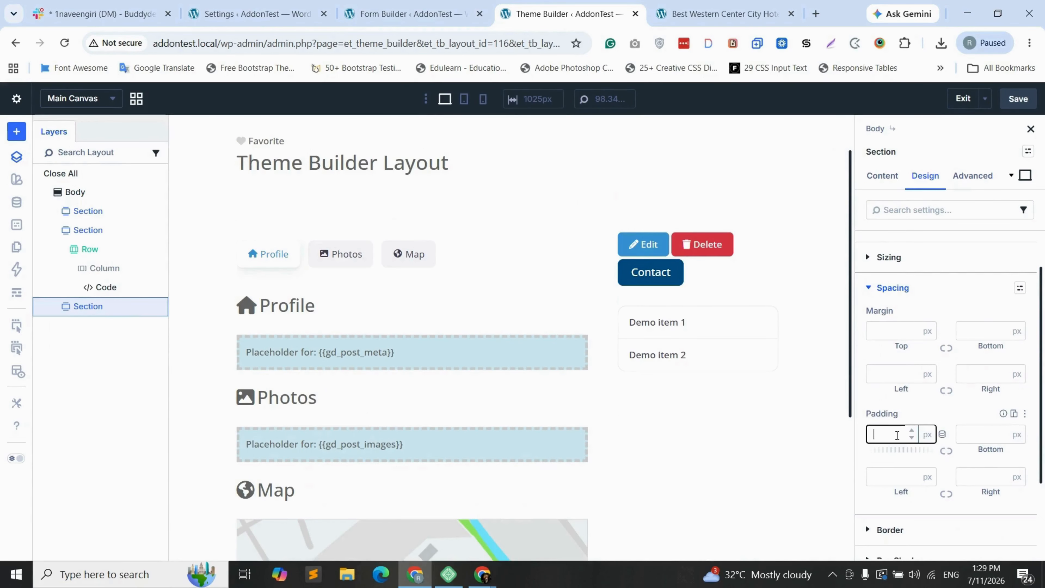
text(0)
click(946, 452)
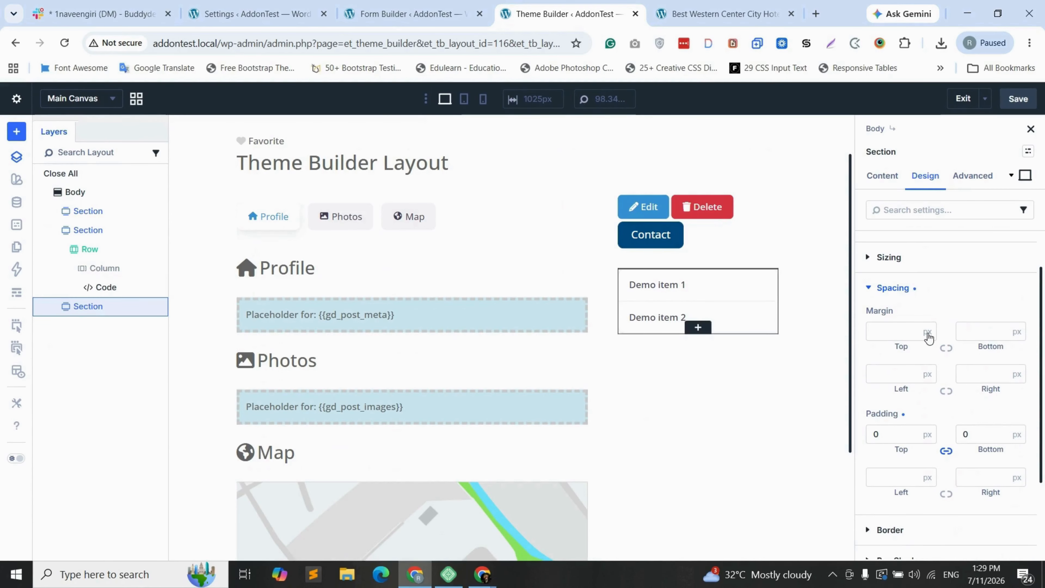
Step: Give the section with the tabs and sidebar a very light off-white background color, about FDFAF8
click(882, 177)
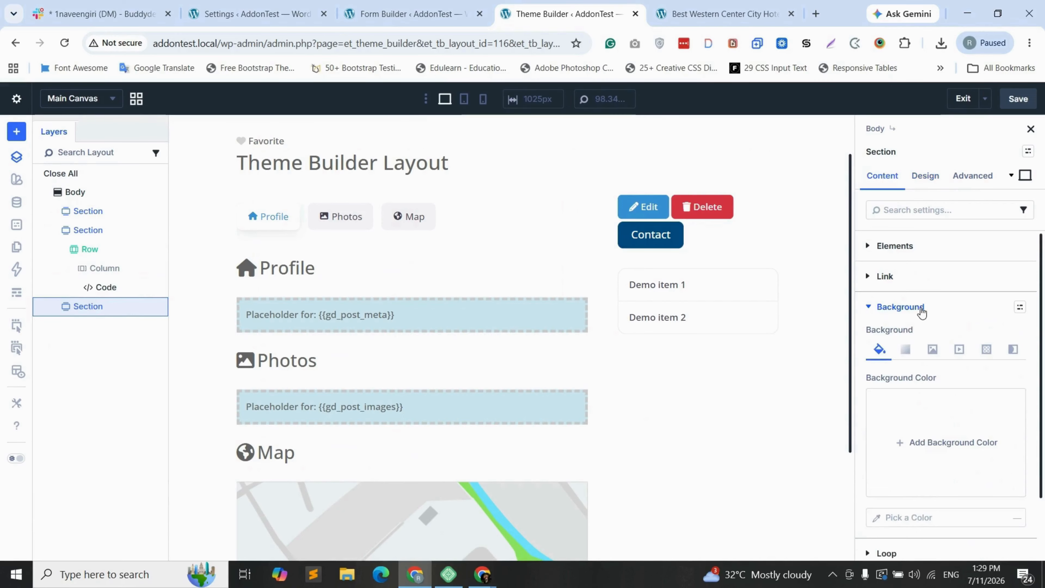
click(924, 430)
click(696, 254)
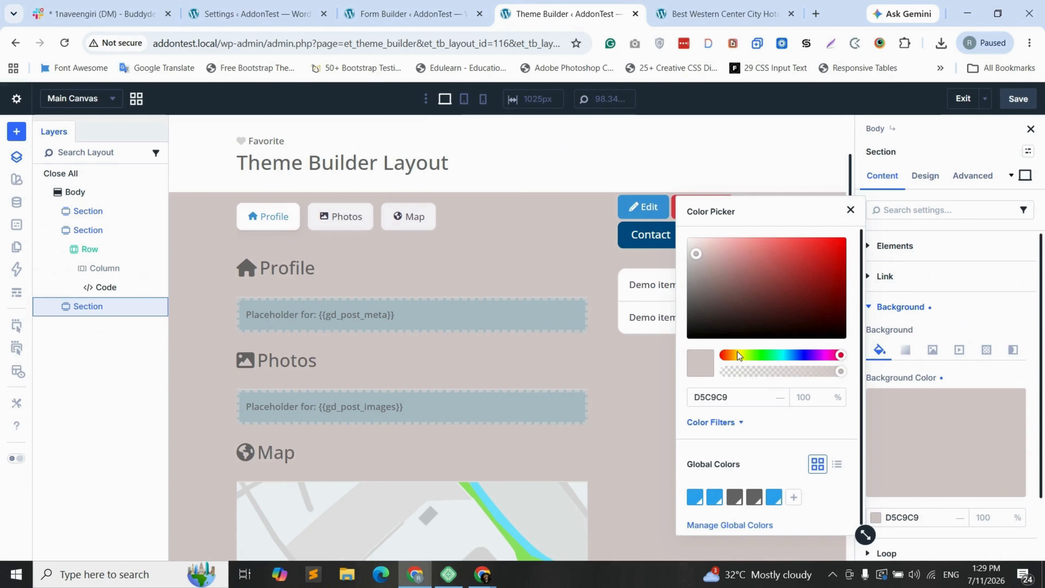
click(736, 355)
click(720, 237)
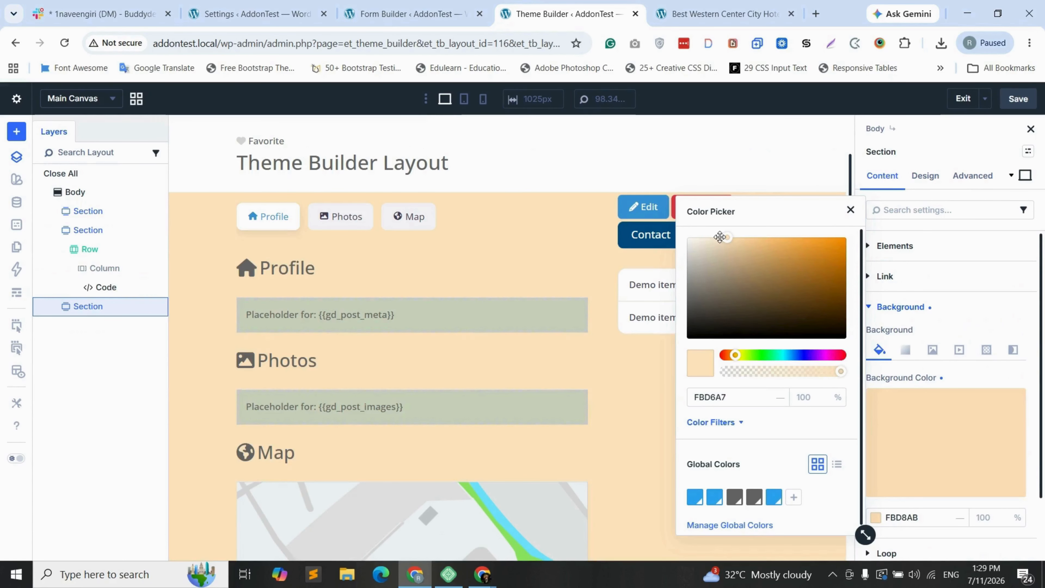
drag(720, 237, 691, 238)
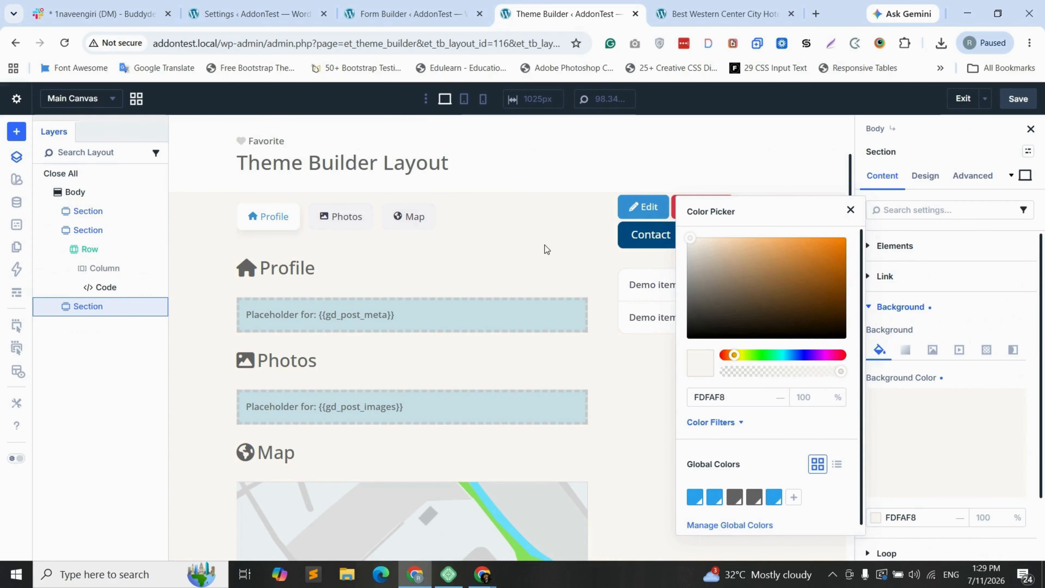
Step: Set the linked top and bottom padding of the section with the tabs and sidebar to 30 px
click(921, 177)
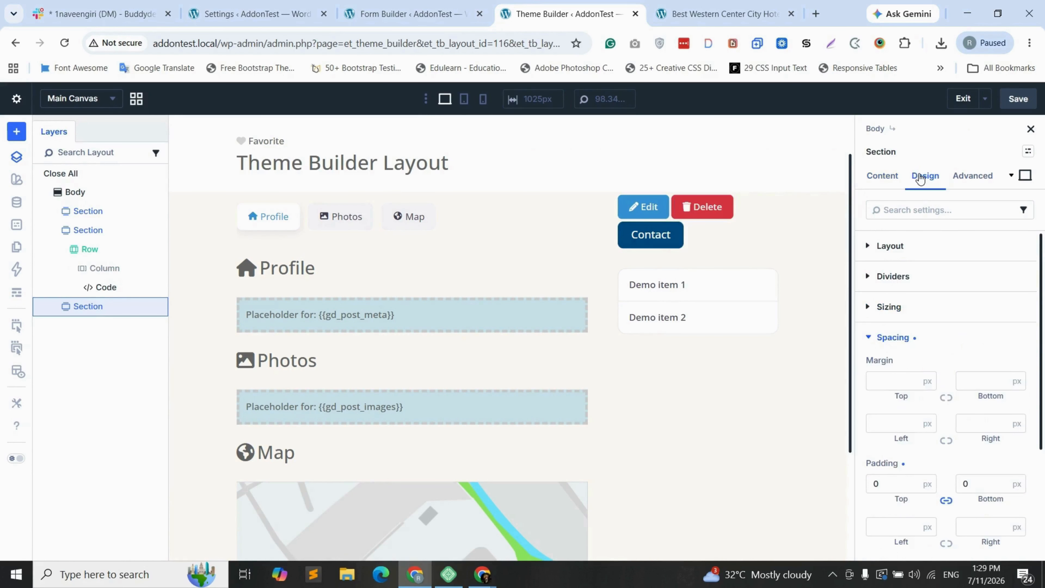
scroll(884, 455, down, 2)
click(875, 402)
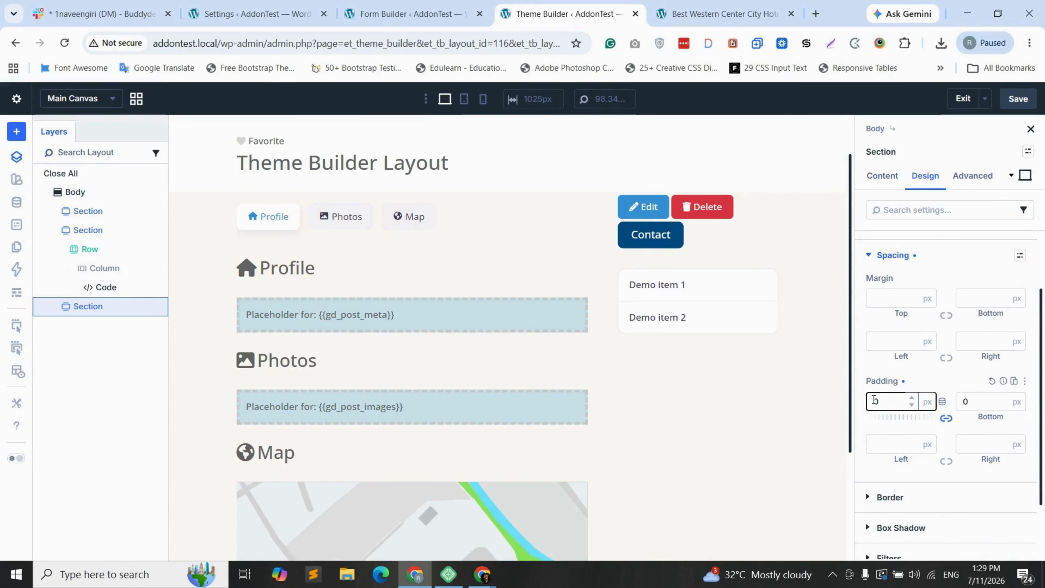
text(3)
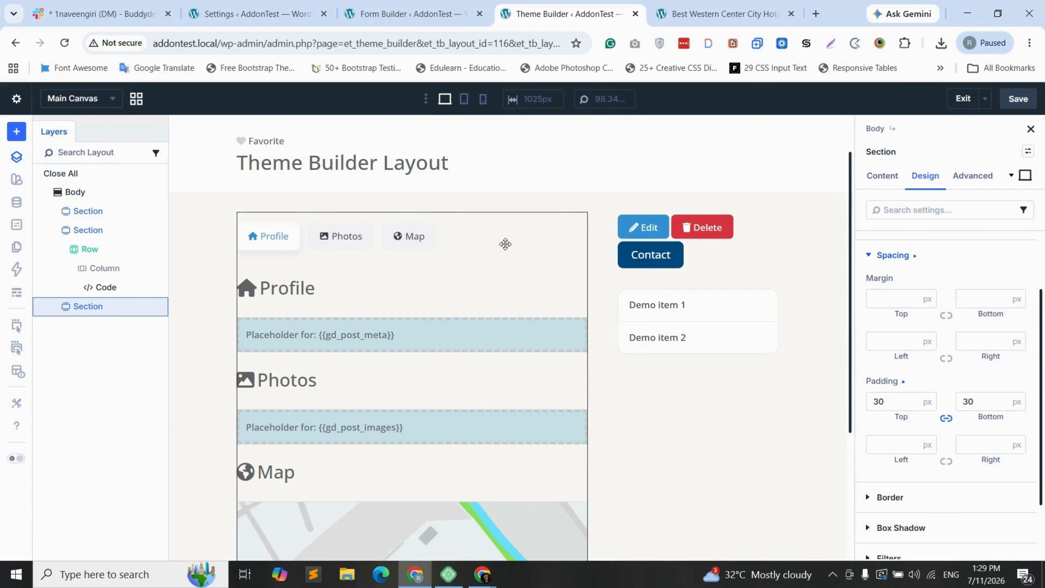
Step: Set the top padding of the section containing the title row to 20 px and save the layout
scroll(397, 243, up, 1)
click(308, 172)
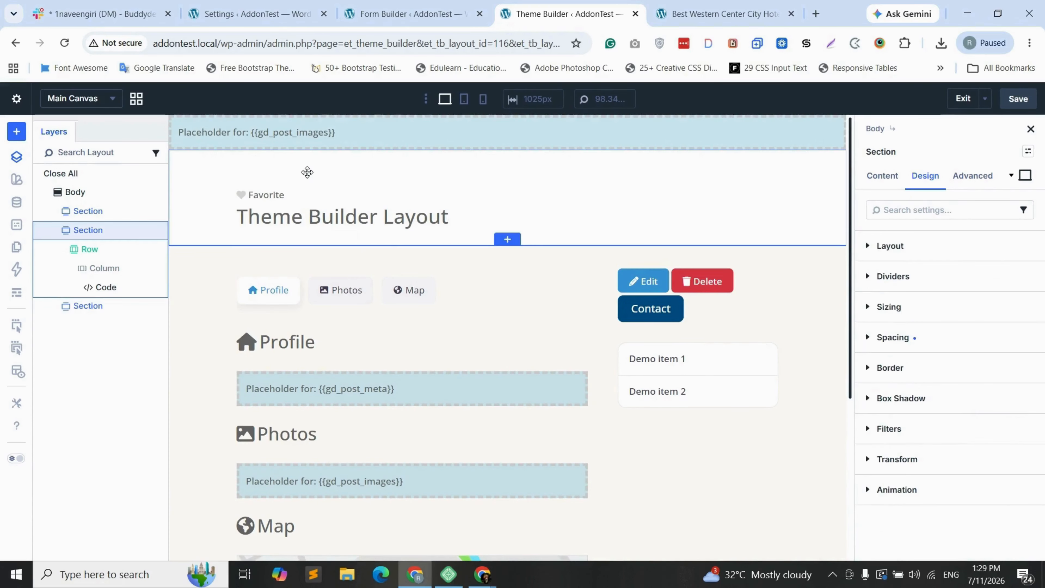
click(892, 337)
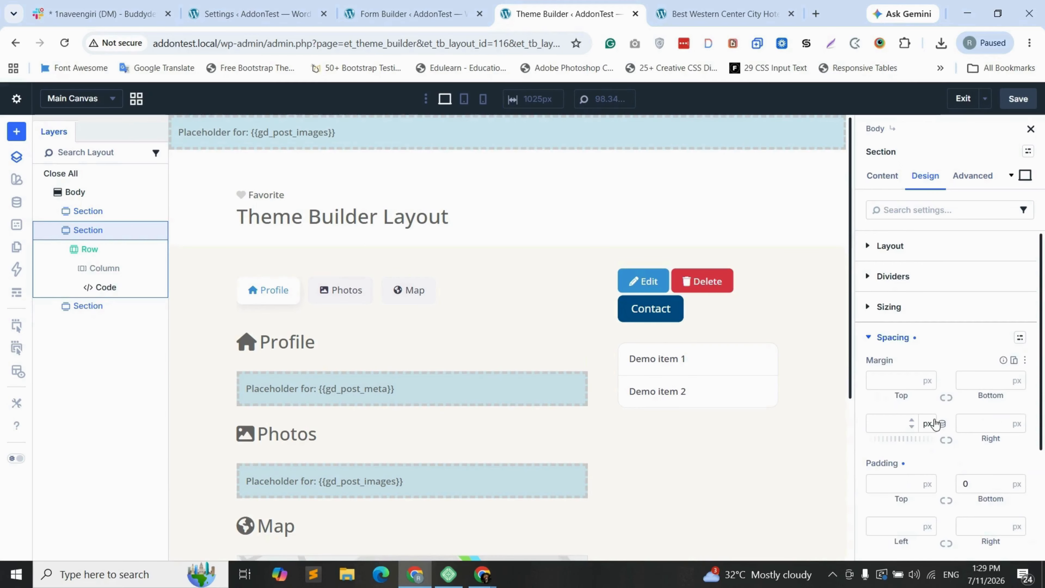
scroll(935, 423, down, 1)
click(893, 439)
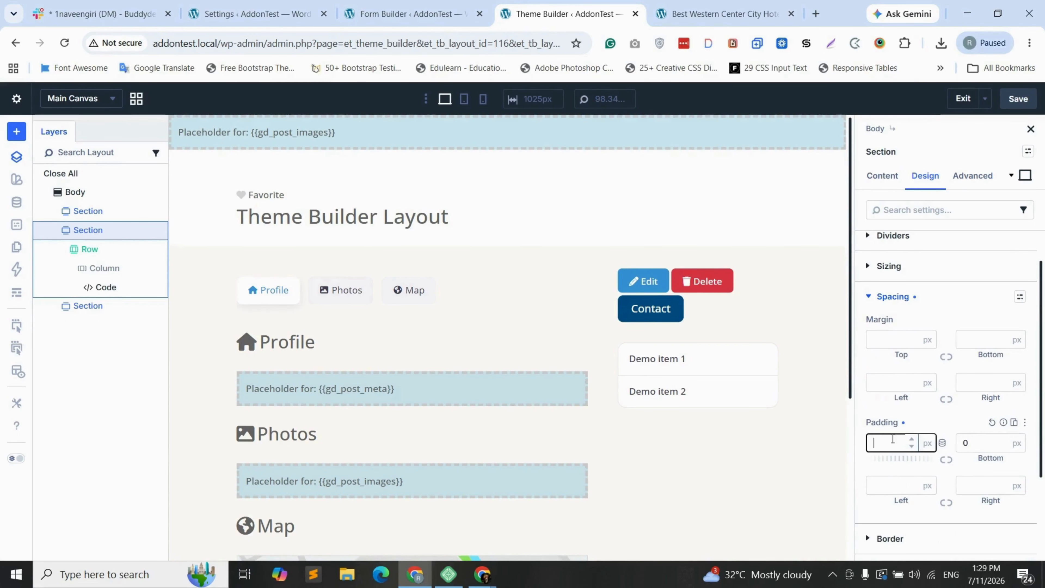
text(10)
click(877, 442)
key(BackSpace)
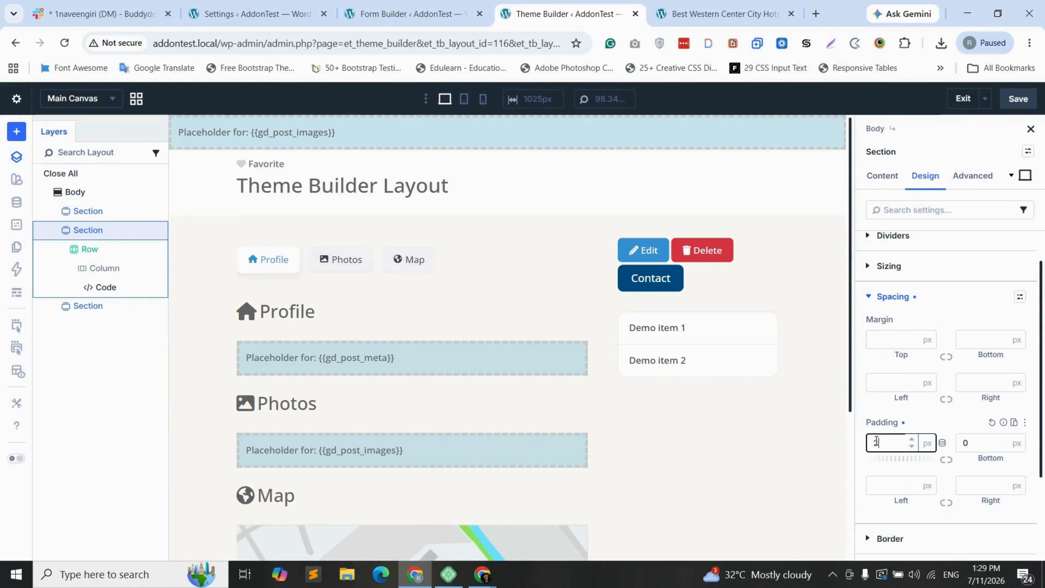
text(2)
click(931, 424)
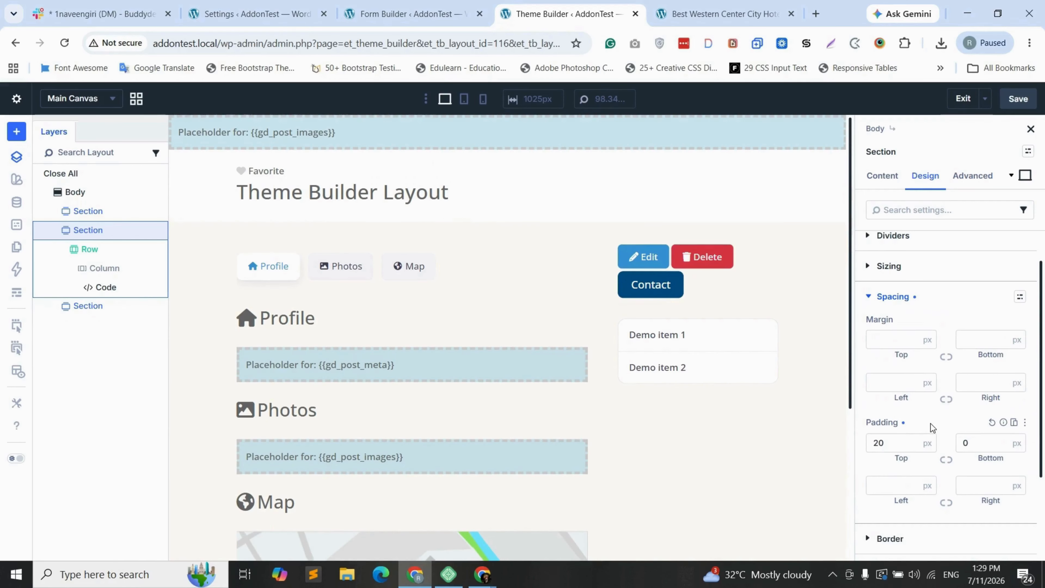
click(1017, 101)
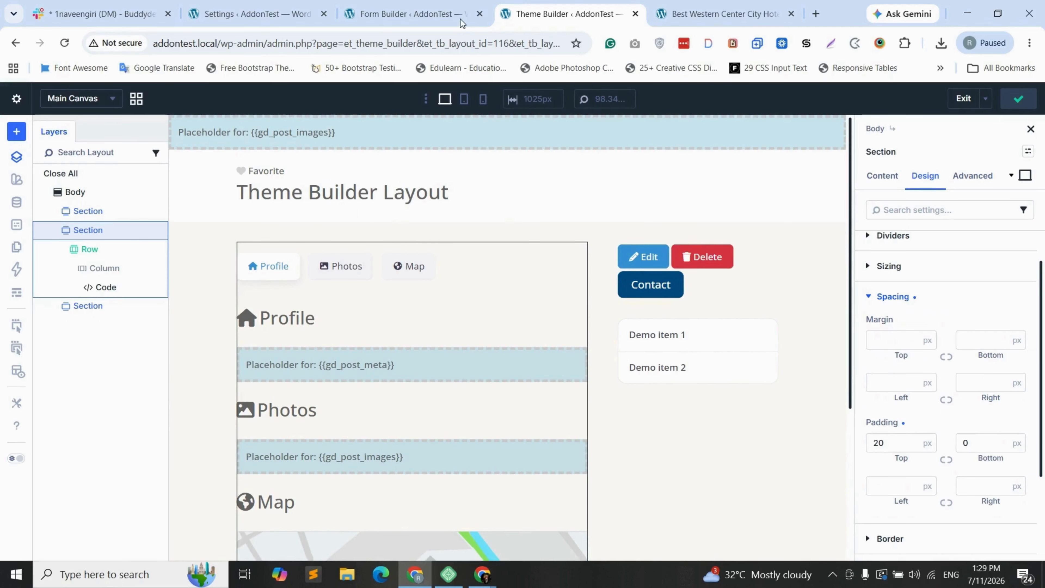
Step: Reload the Best Western Center City Hotel page on the front end and test its Favorite toggle by switching it on and off
click(720, 14)
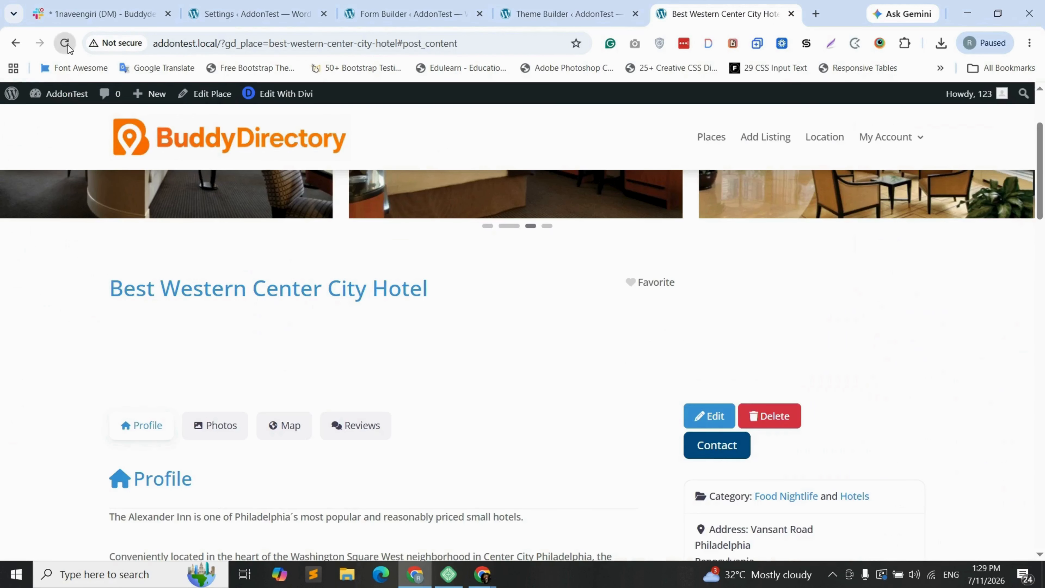
click(65, 43)
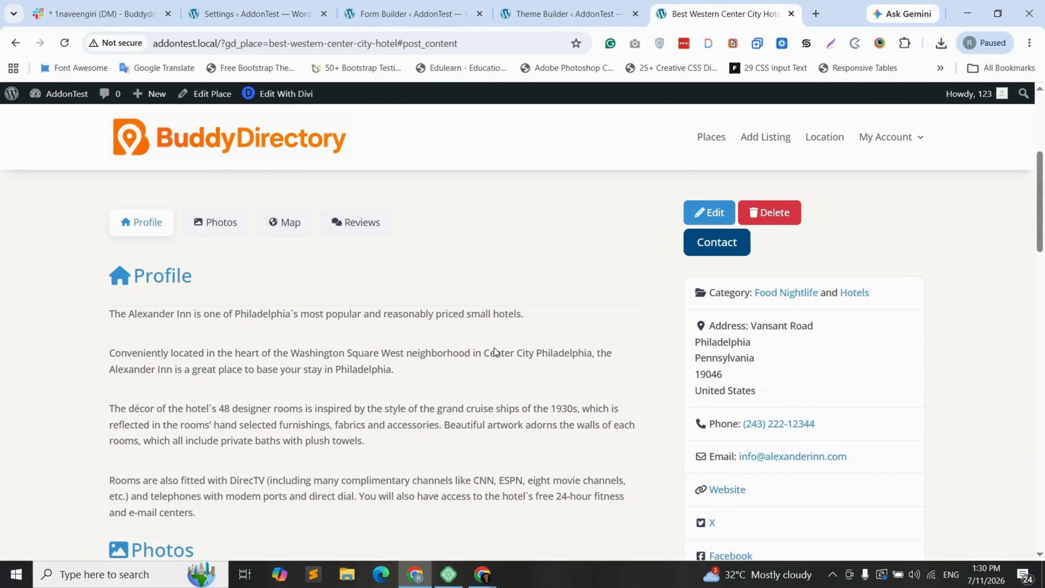
scroll(561, 341, up, 3)
scroll(325, 319, up, 3)
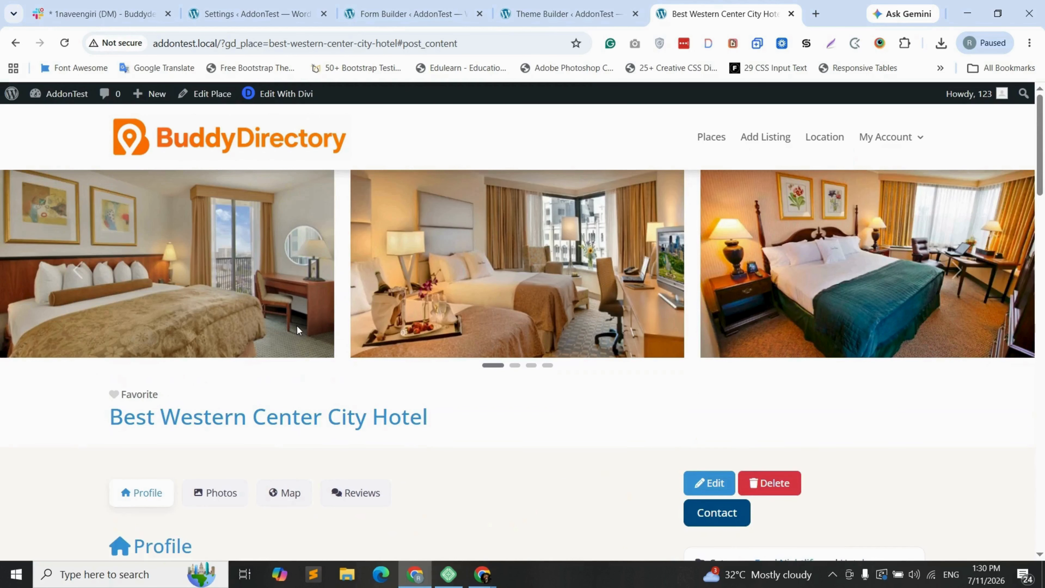
click(115, 395)
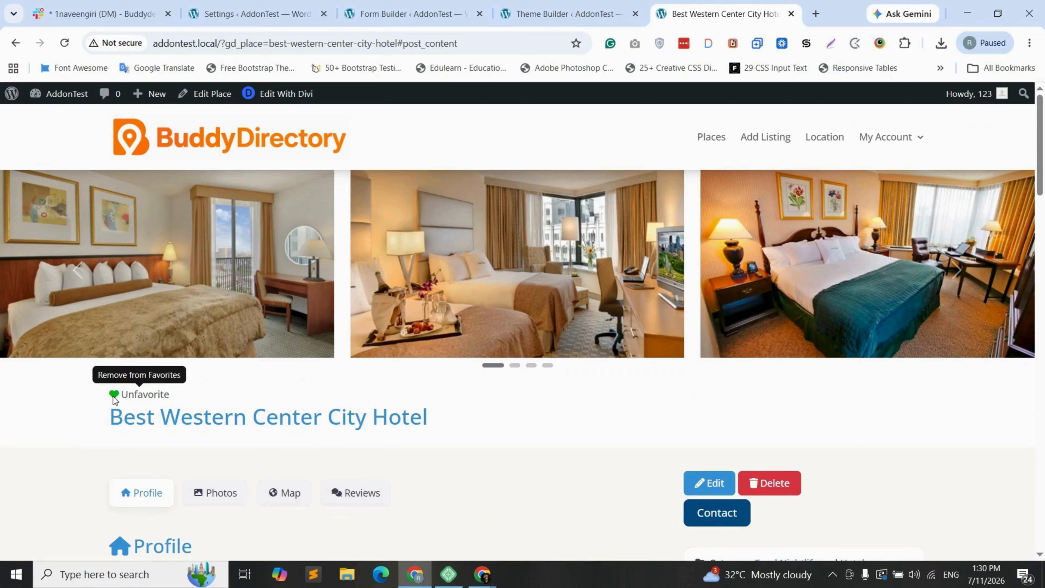
click(114, 395)
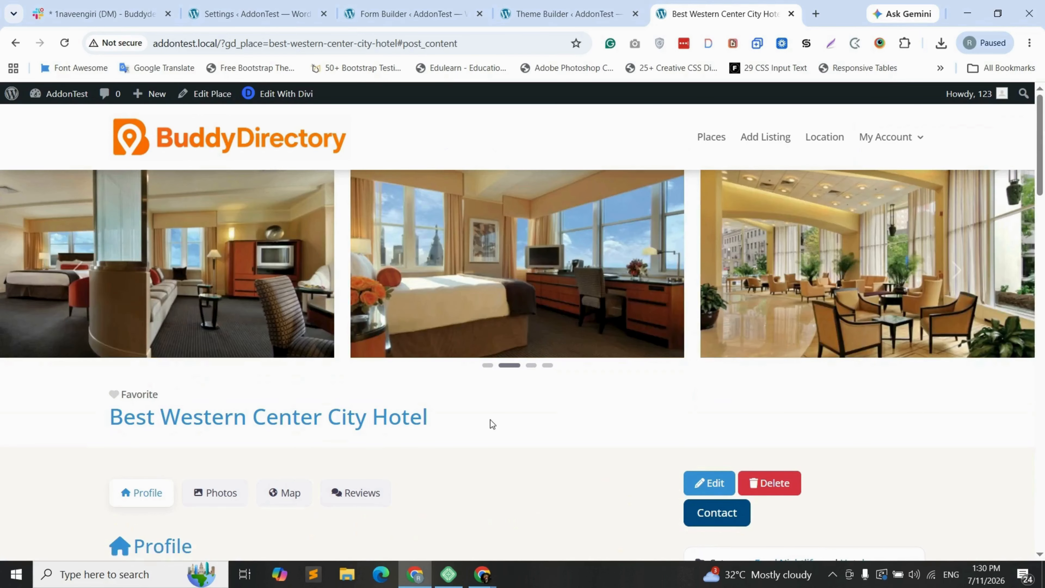
Step: Review the hotel page's tabs, photos, map and sidebar details, and step the header image slider back to the previous slide
scroll(490, 420, down, 3)
scroll(206, 299, down, 2)
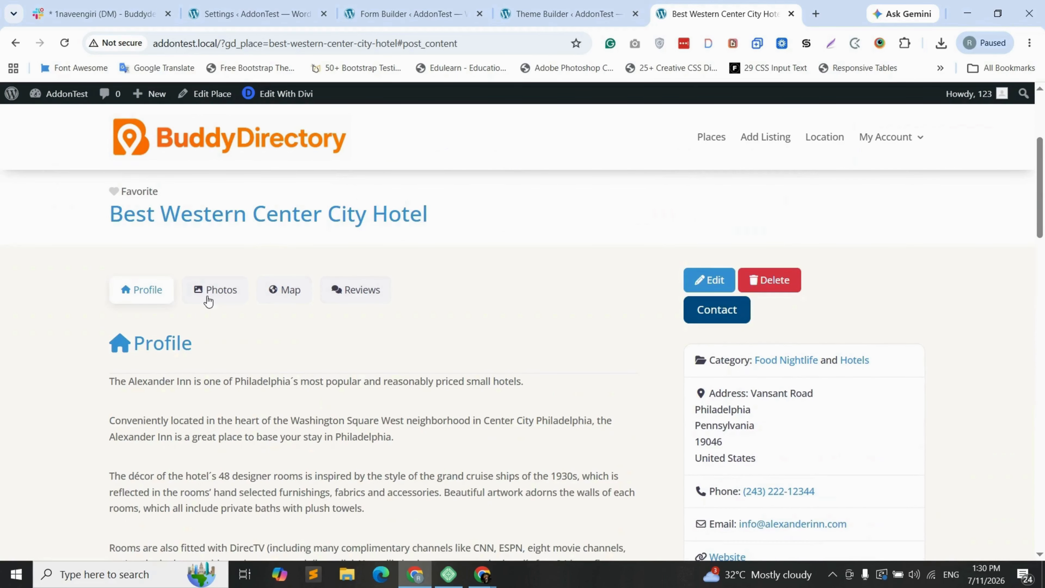
scroll(271, 362, down, 10)
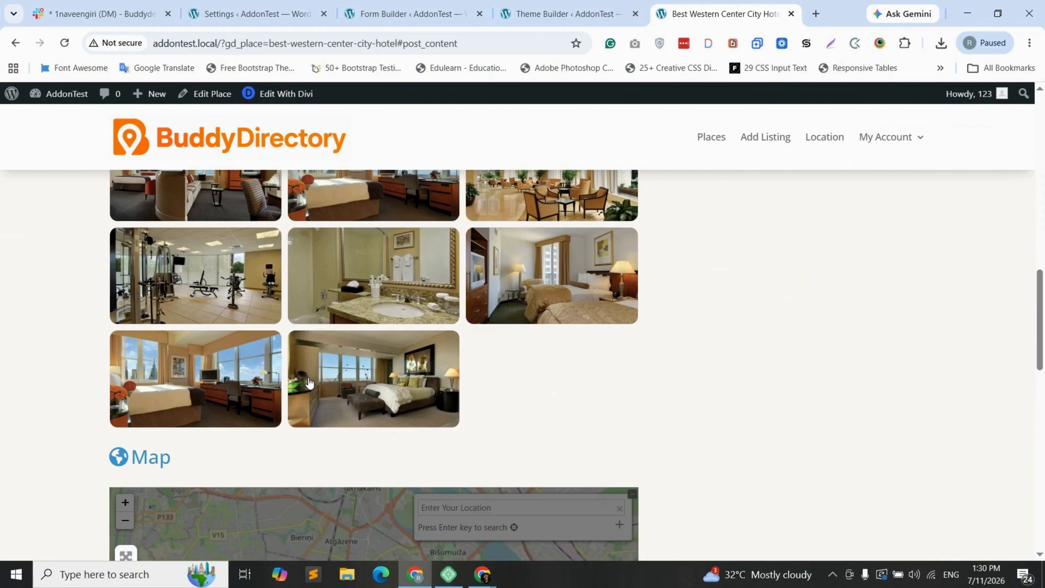
scroll(309, 383, down, 10)
scroll(303, 392, up, 20)
scroll(388, 391, up, 3)
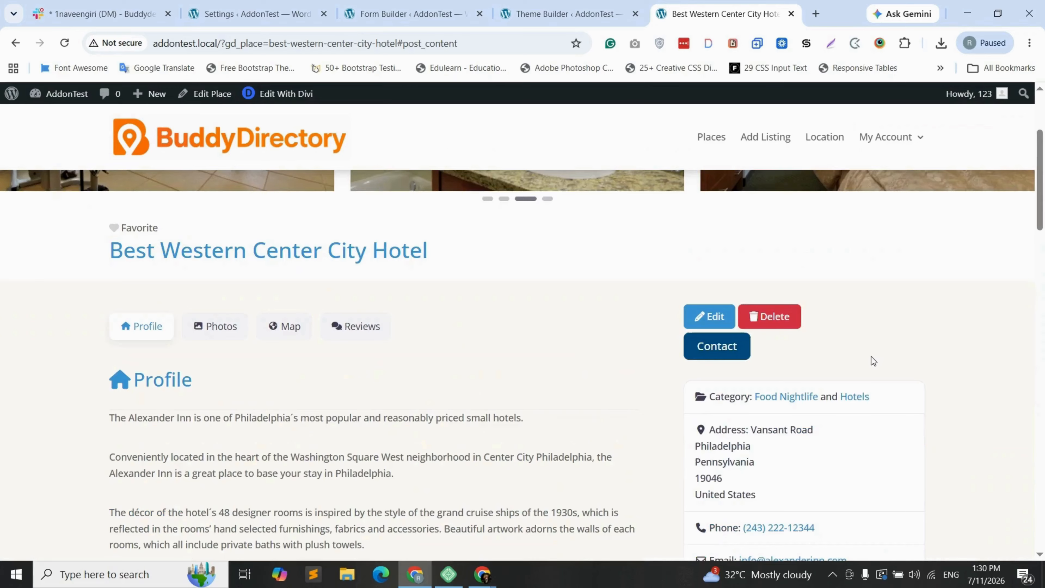
scroll(828, 346, down, 1)
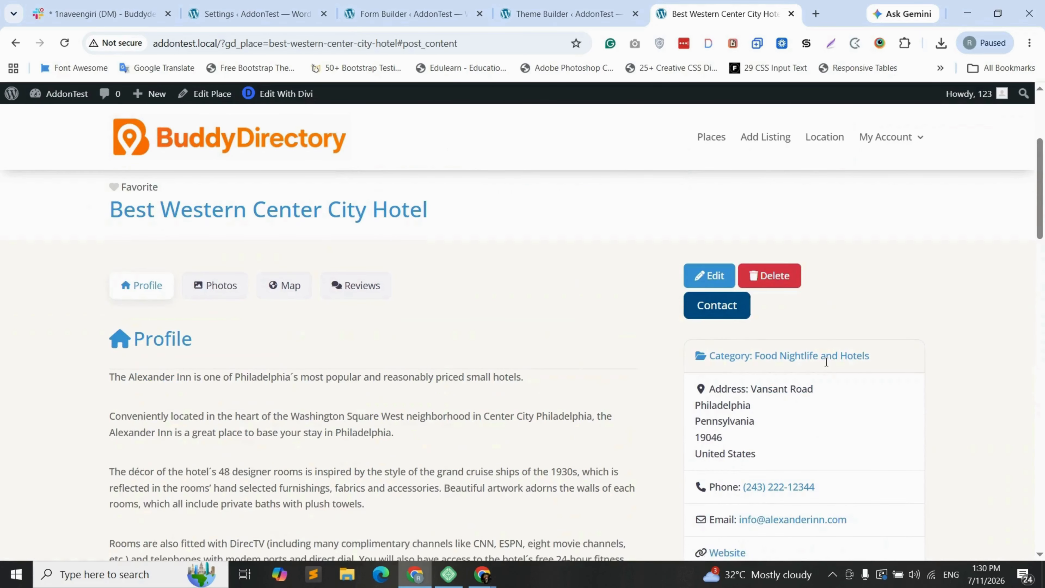
scroll(827, 362, down, 2)
scroll(780, 393, up, 1)
scroll(670, 433, up, 6)
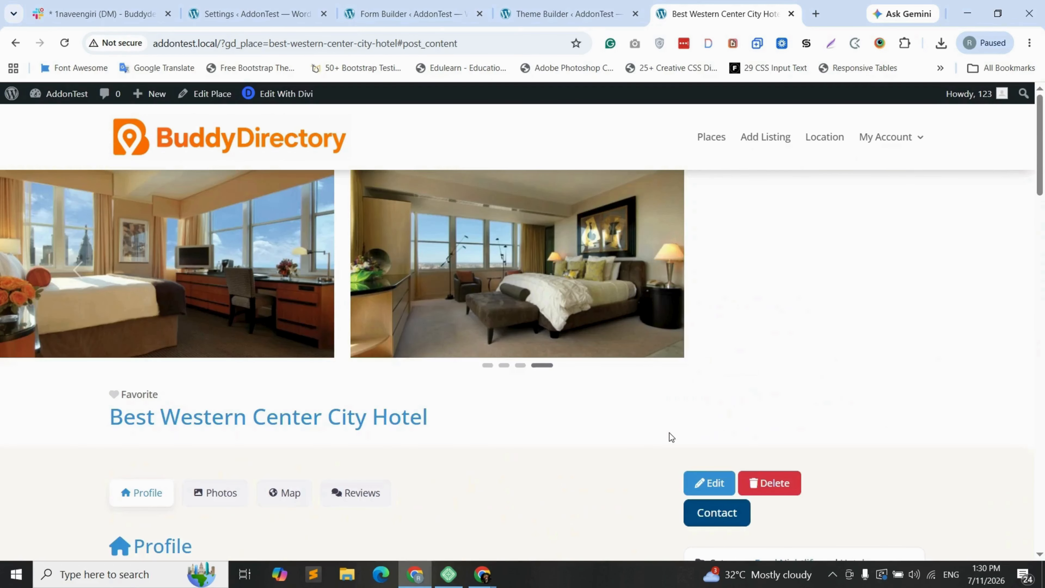
click(74, 272)
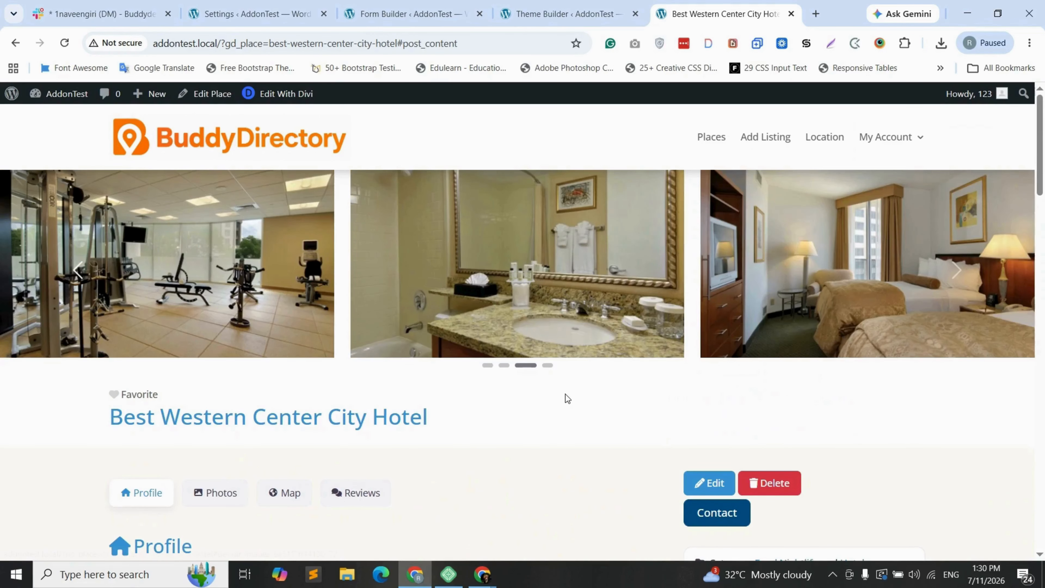
mouse_move(1044, 144)
mouse_down()
mouse_move(1043, 449)
mouse_move(1044, 146)
mouse_up()
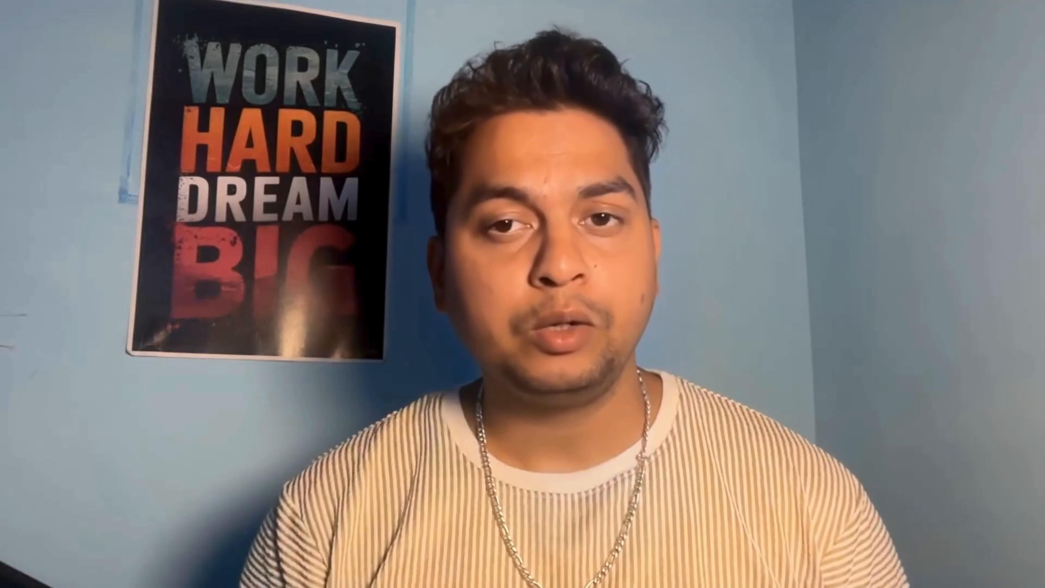